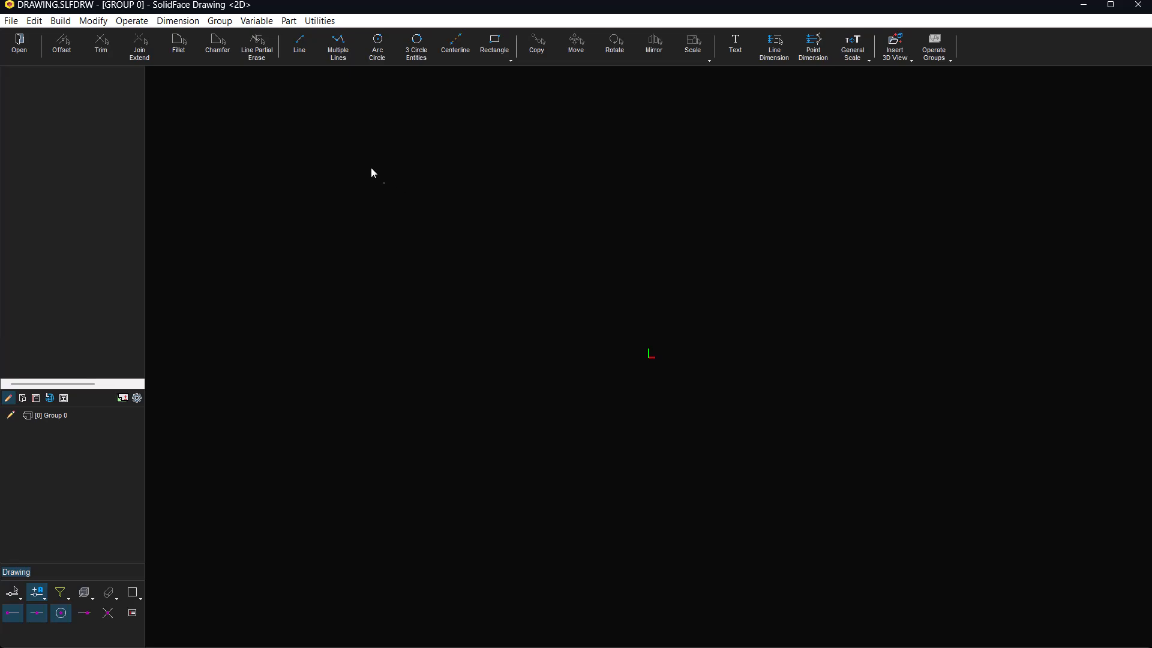
{"action": "left_click", "coordinate": [221, 21]}
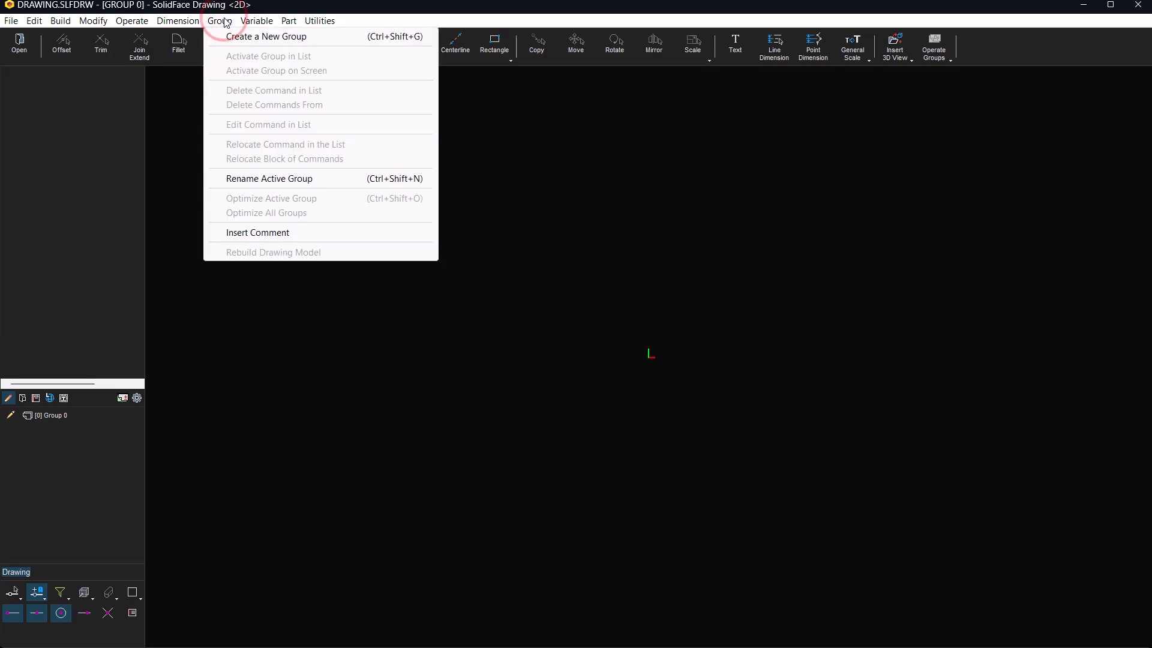
{"action": "mouse_move", "coordinate": [256, 24]}
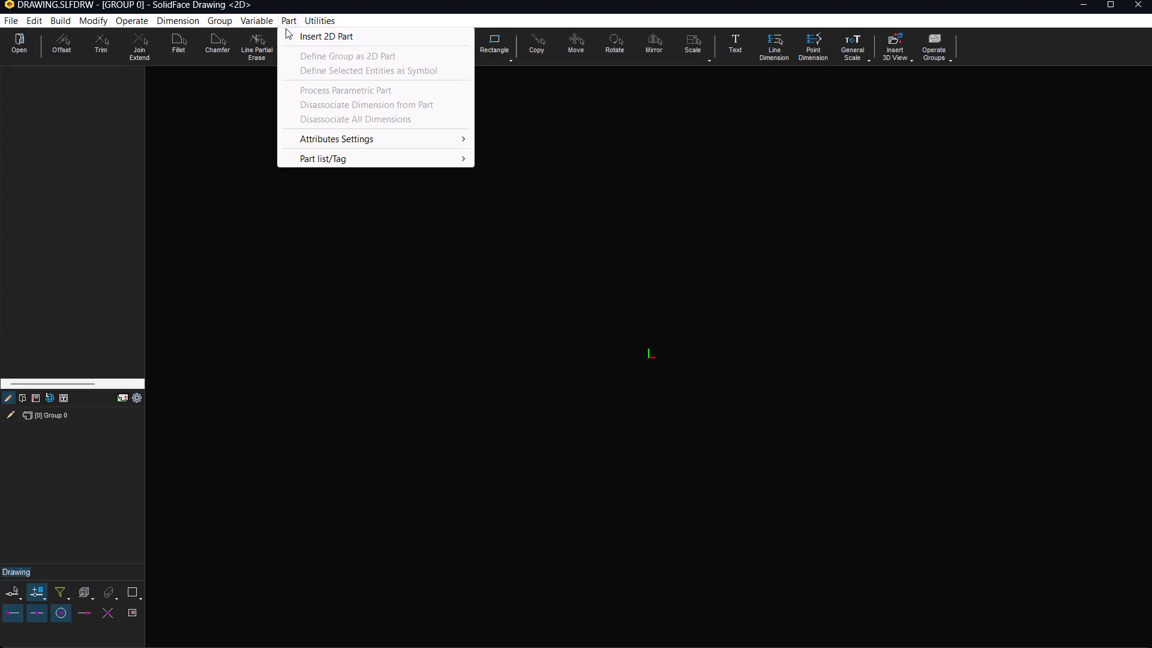
{"action": "left_click", "coordinate": [519, 306]}
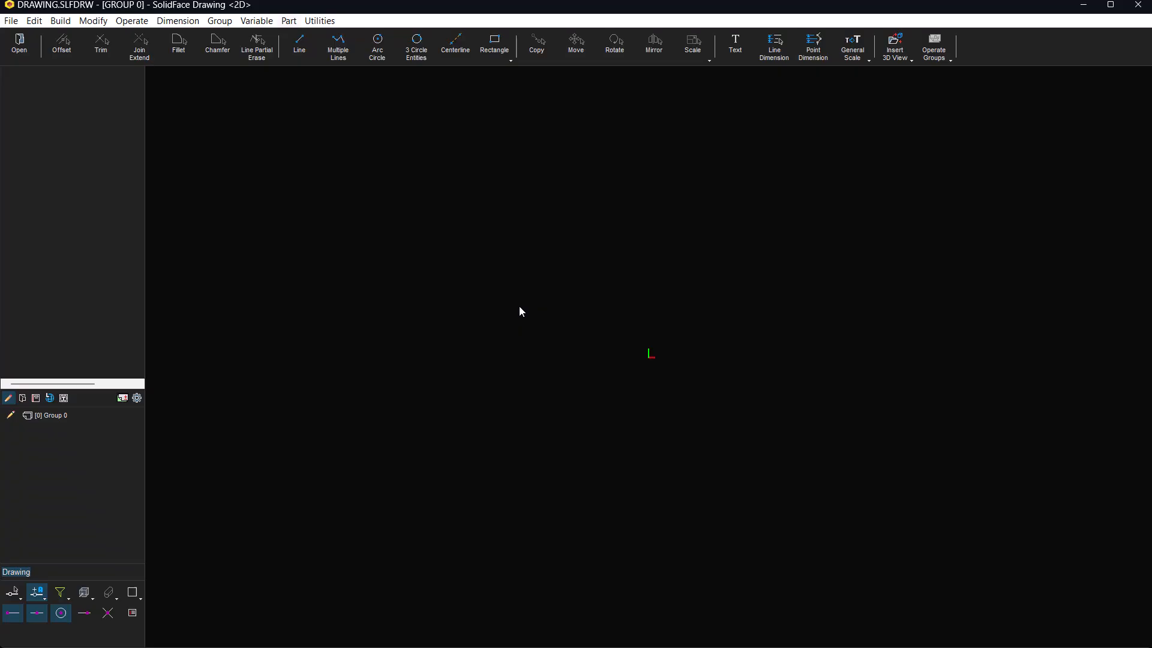
Save the drawing under the file name "02 DRAWING - INTERFACE PART1"
{"action": "left_click", "coordinate": [13, 21]}
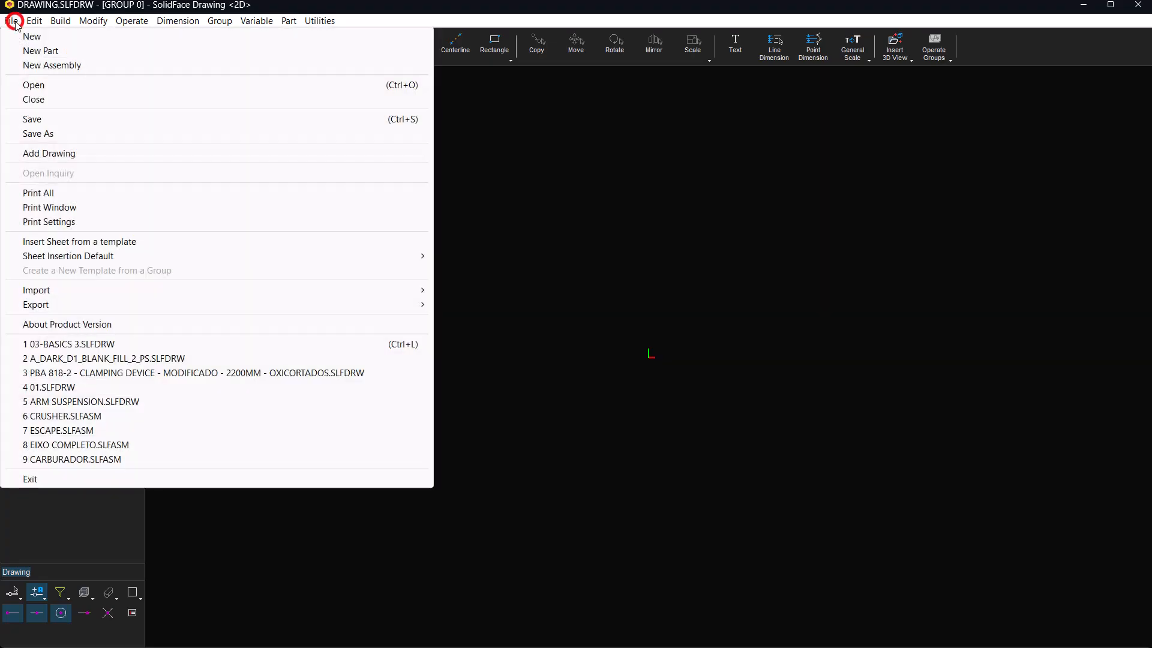
{"action": "double_click", "coordinate": [623, 471]}
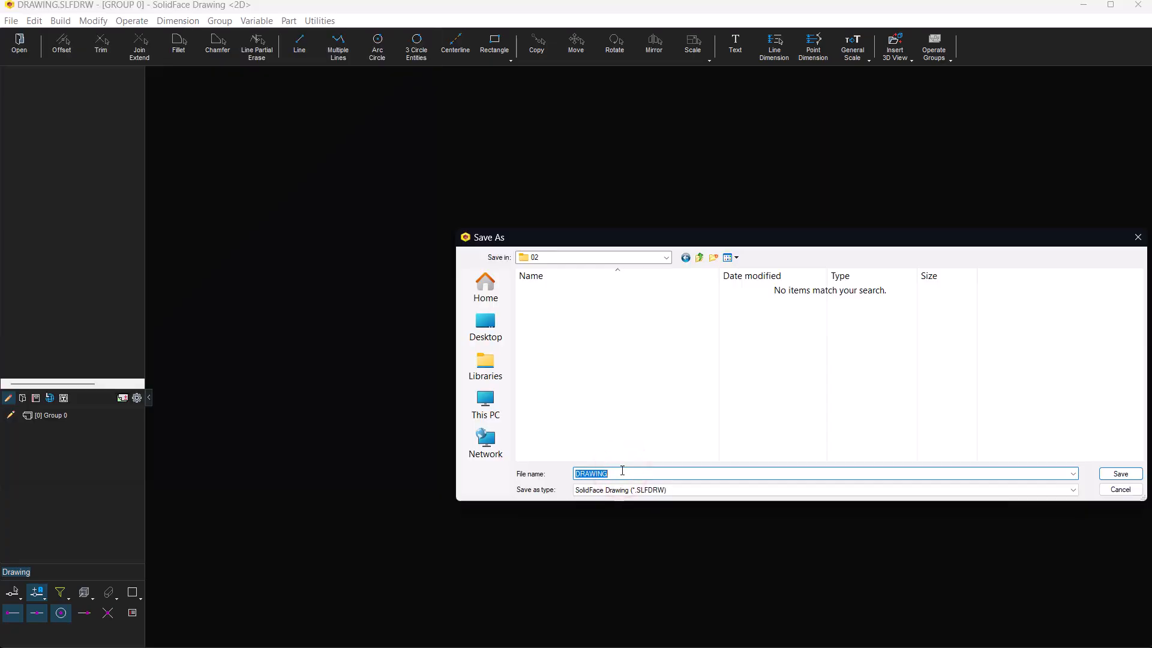
{"action": "type", "text": "02"}
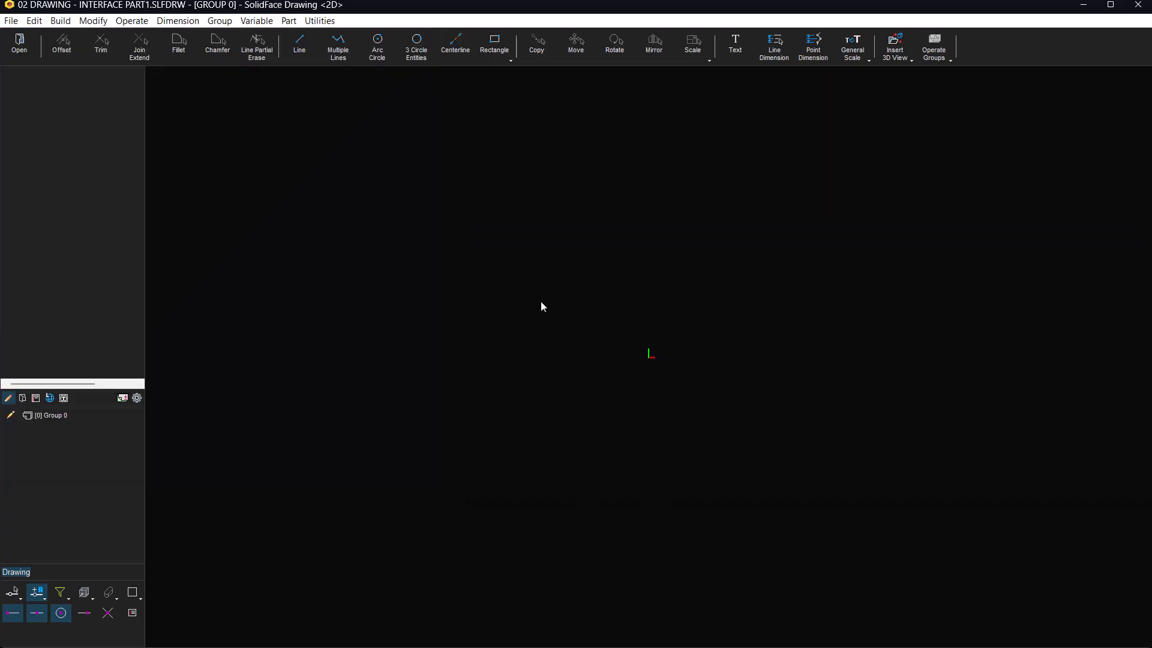
Draw a circle with radius 30 centred on the drawing origin
{"action": "left_click", "coordinate": [382, 54]}
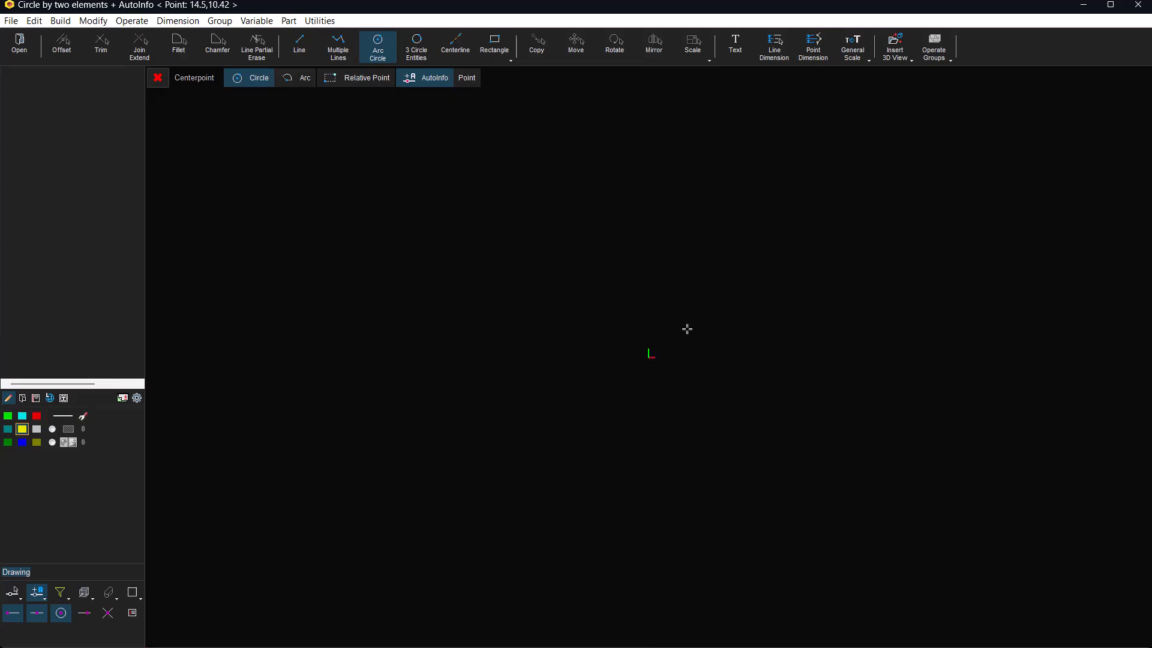
{"action": "left_click", "coordinate": [650, 356]}
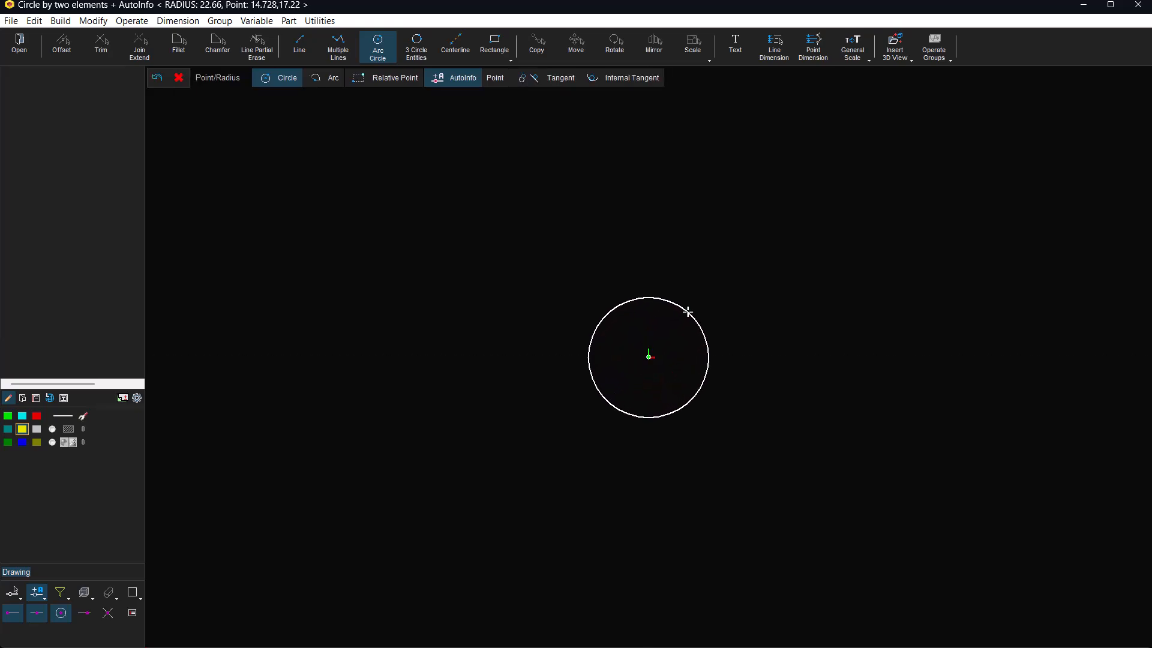
{"action": "type", "text": "30"}
{"action": "key", "text": "Return"}
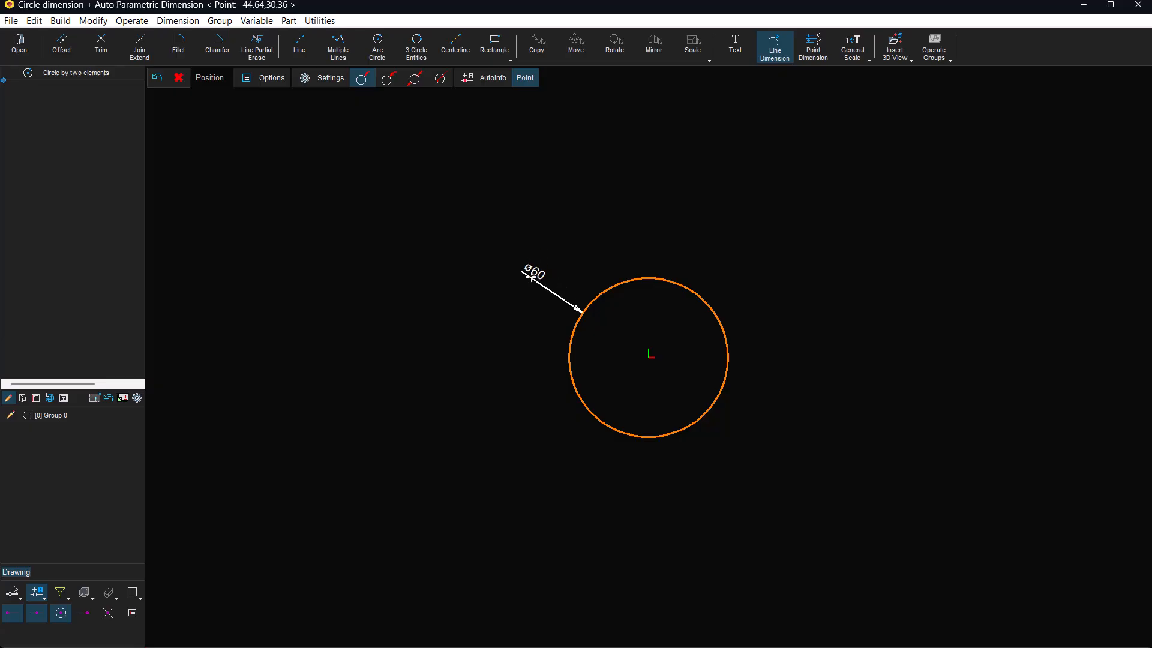
Examine the fraction digits, type, text and prefix options for the circle's dimension, keeping the Standard type and Value option
{"action": "left_click", "coordinate": [268, 78]}
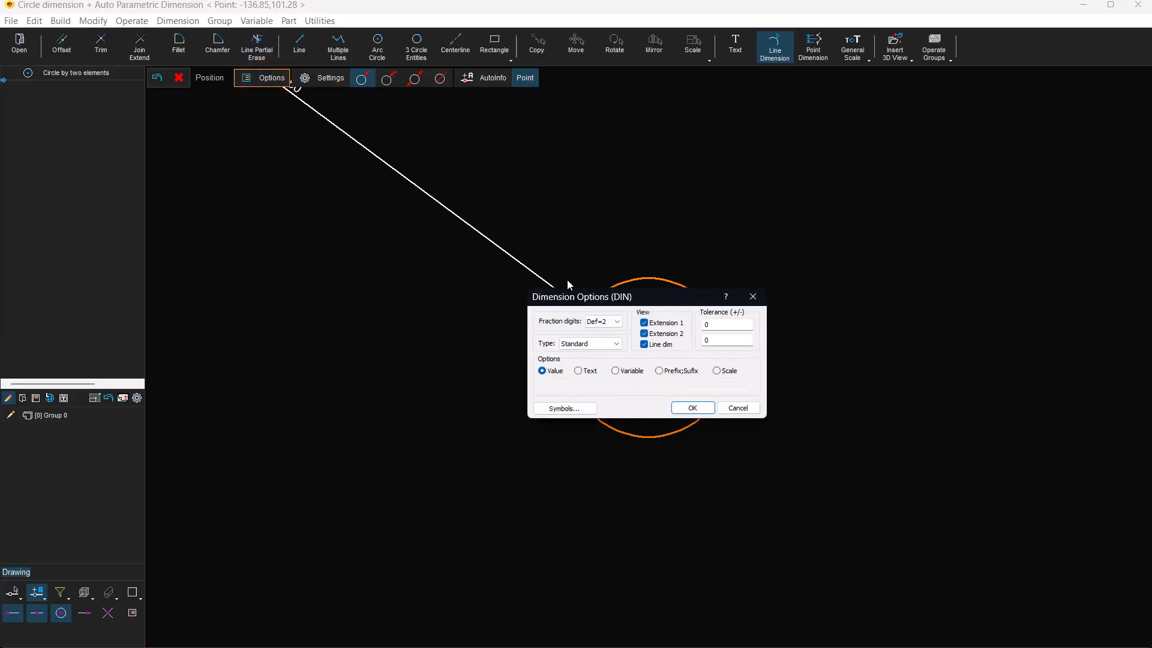
{"action": "left_click", "coordinate": [617, 321]}
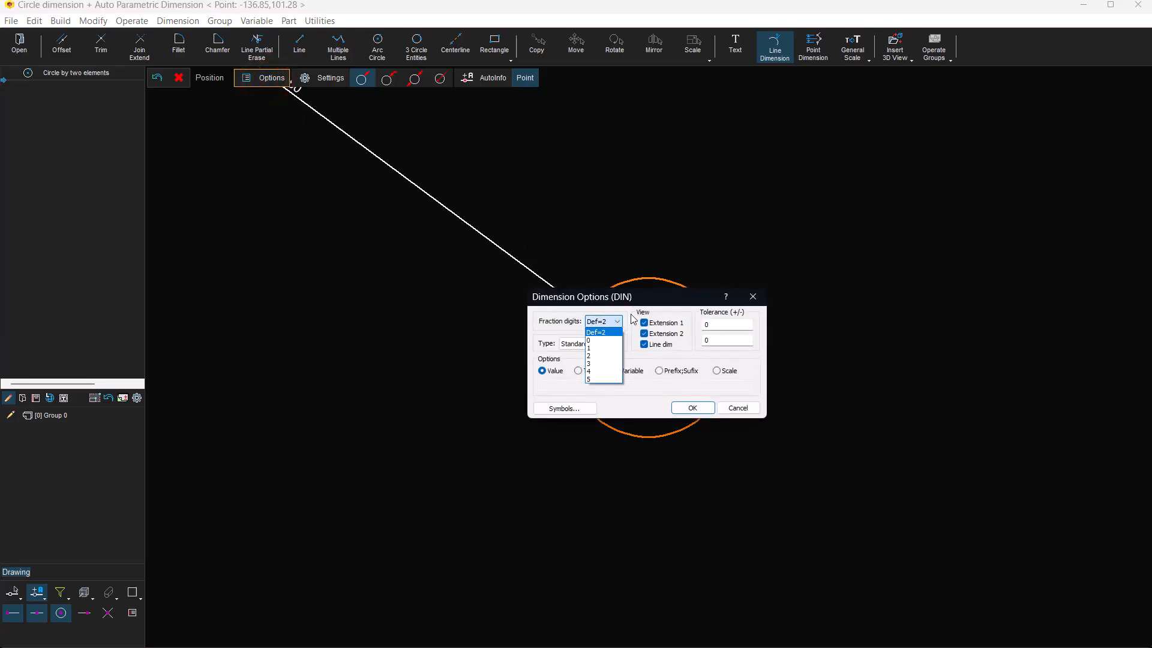
{"action": "left_click", "coordinate": [720, 328]}
{"action": "left_click", "coordinate": [617, 344]}
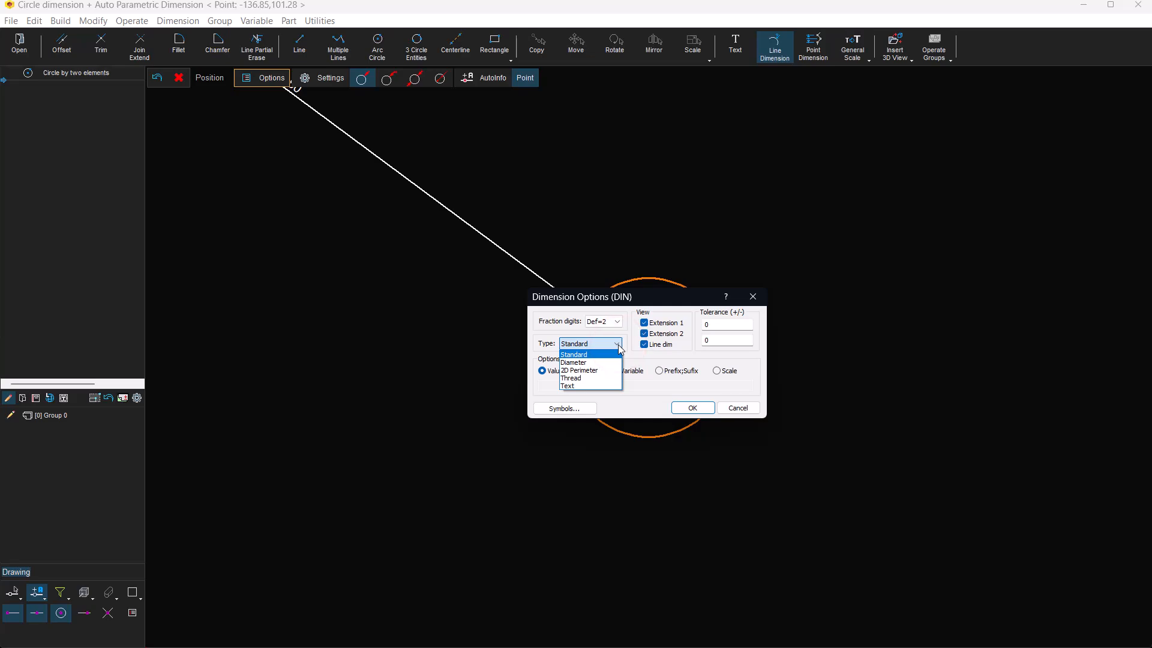
{"action": "left_click", "coordinate": [546, 391]}
{"action": "left_click", "coordinate": [590, 372]}
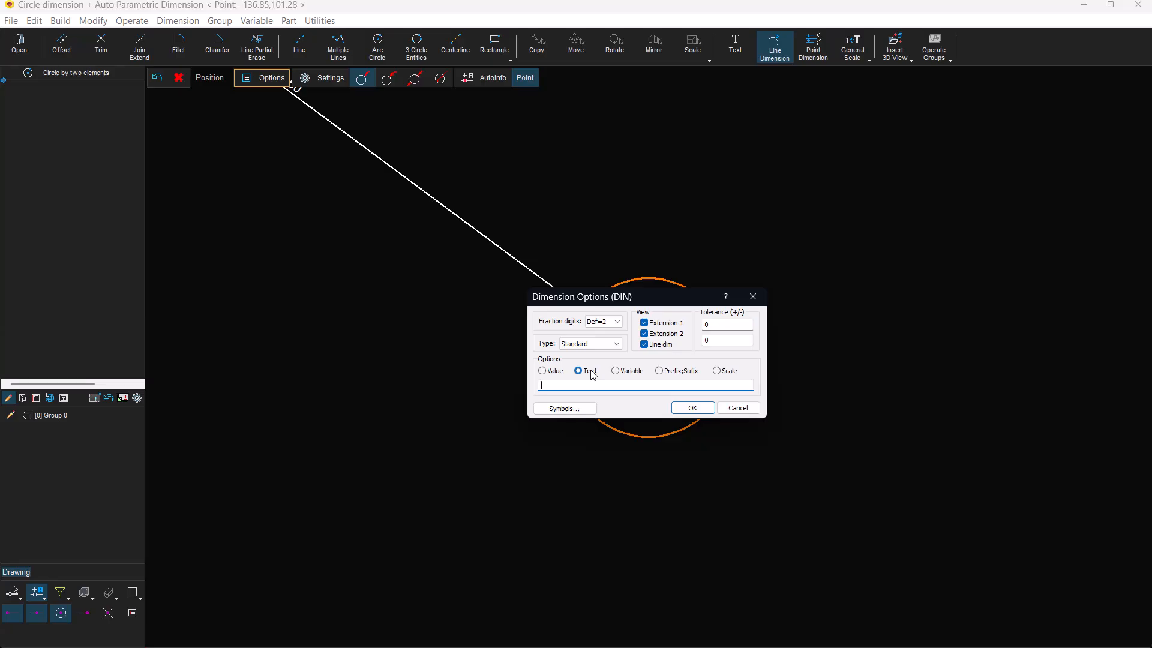
{"action": "left_click", "coordinate": [660, 371]}
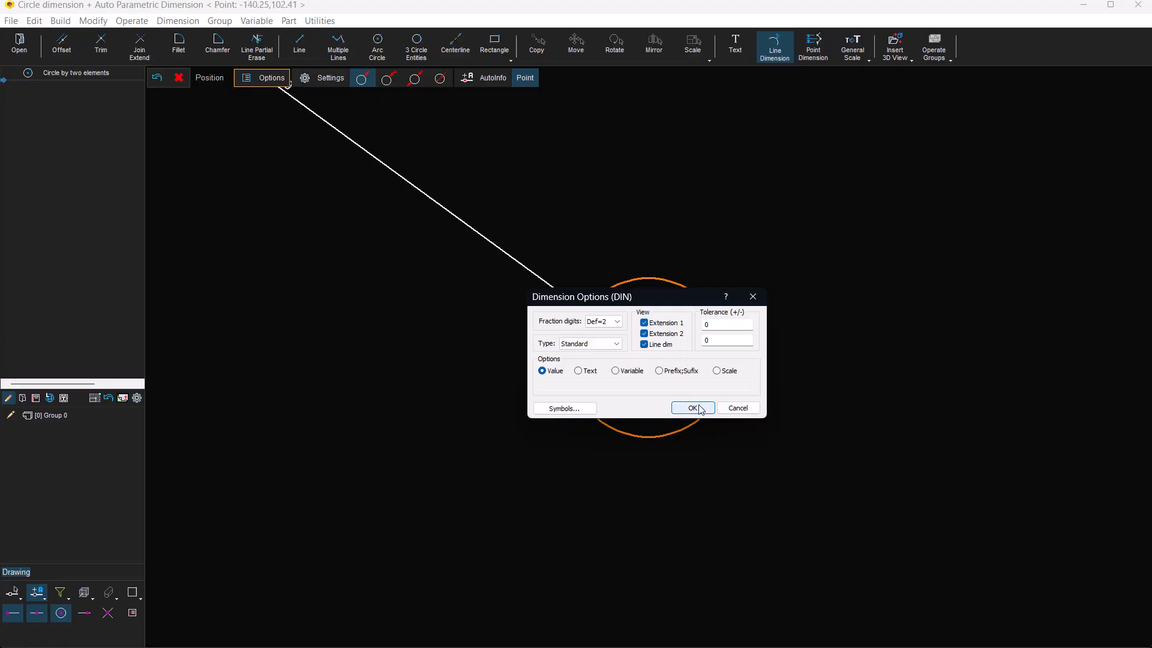
{"action": "left_click", "coordinate": [693, 408]}
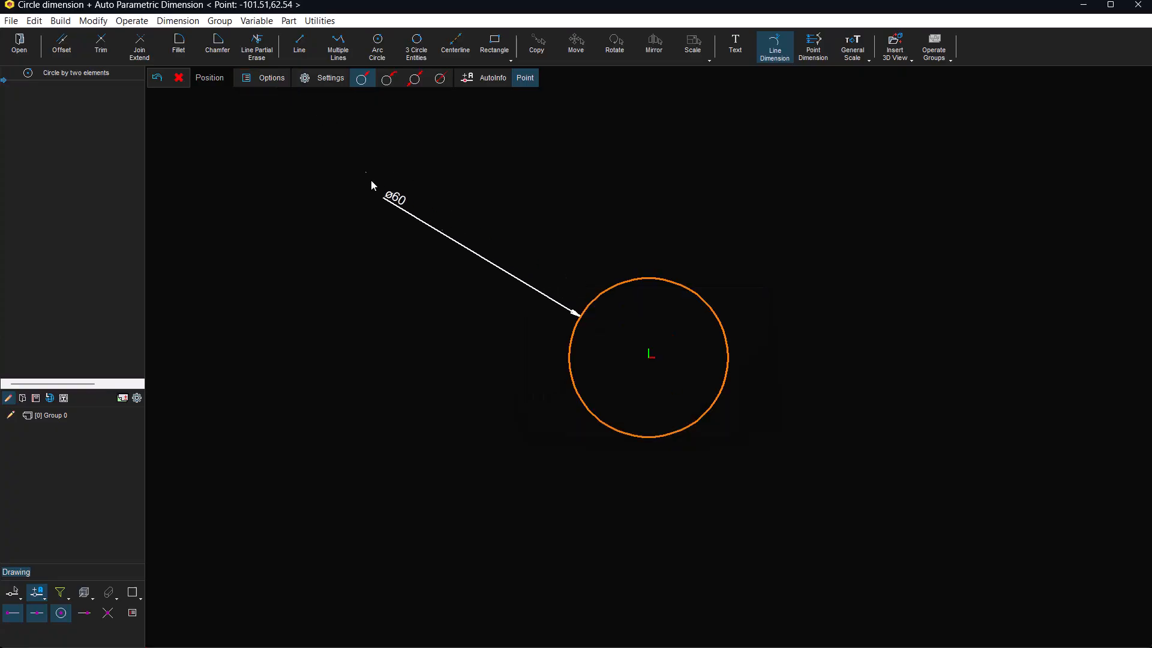
Change the circle dimension to the Extended type showing the radius value, and place it at the circle's upper left
{"action": "left_click", "coordinate": [331, 78]}
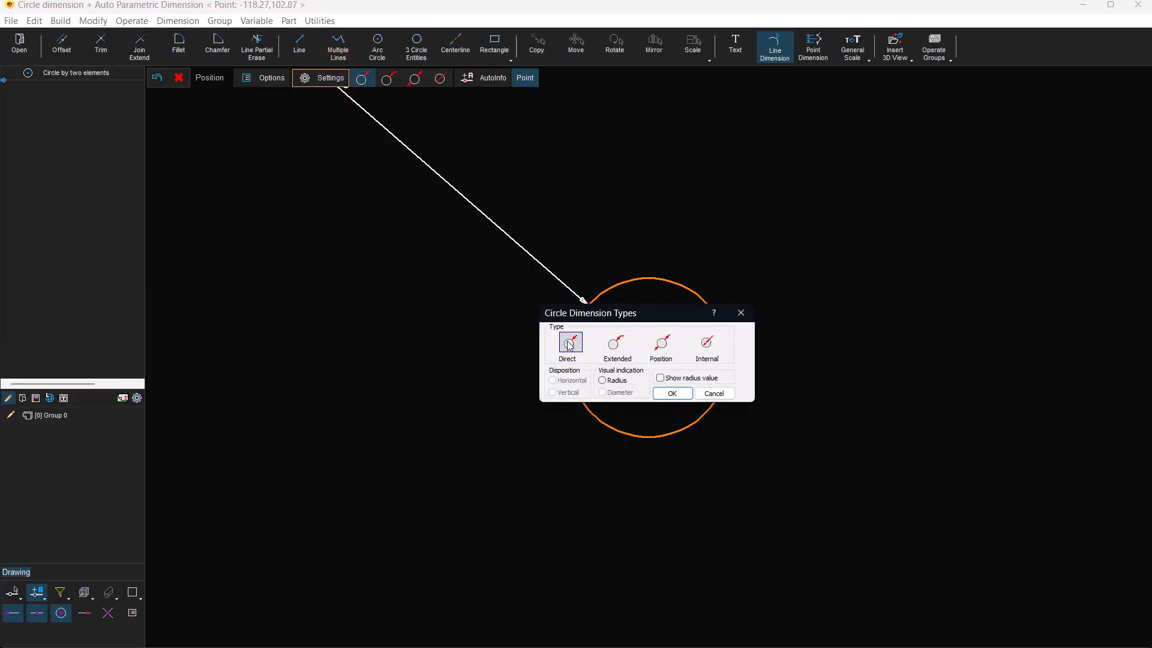
{"action": "left_click", "coordinate": [618, 347]}
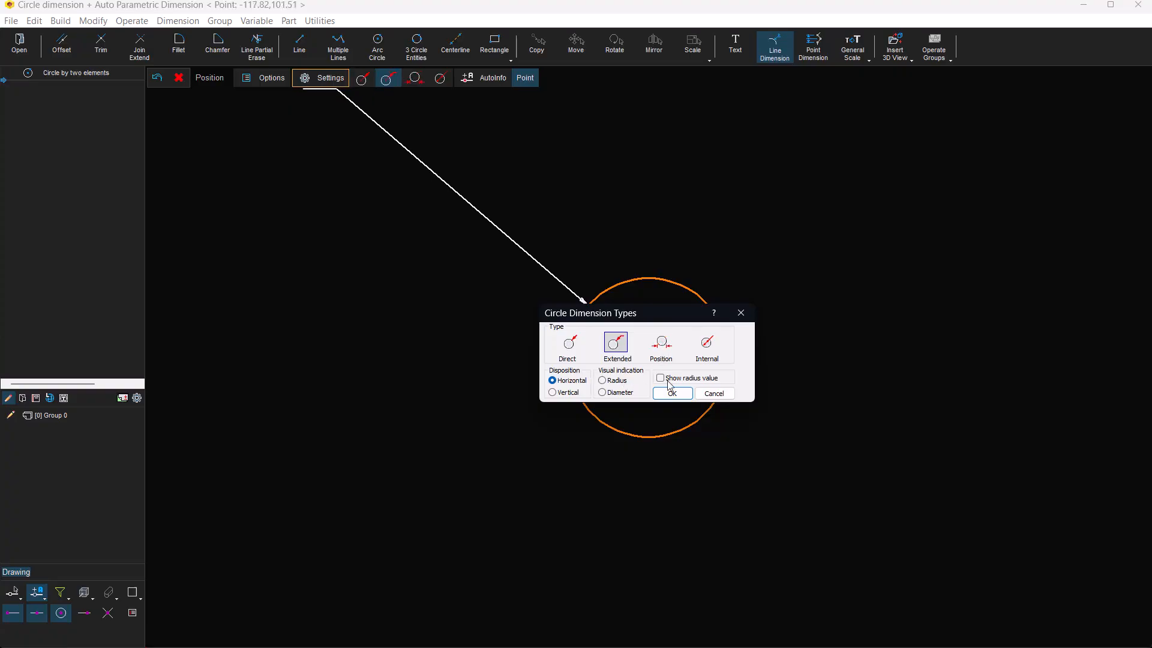
{"action": "left_click", "coordinate": [661, 375]}
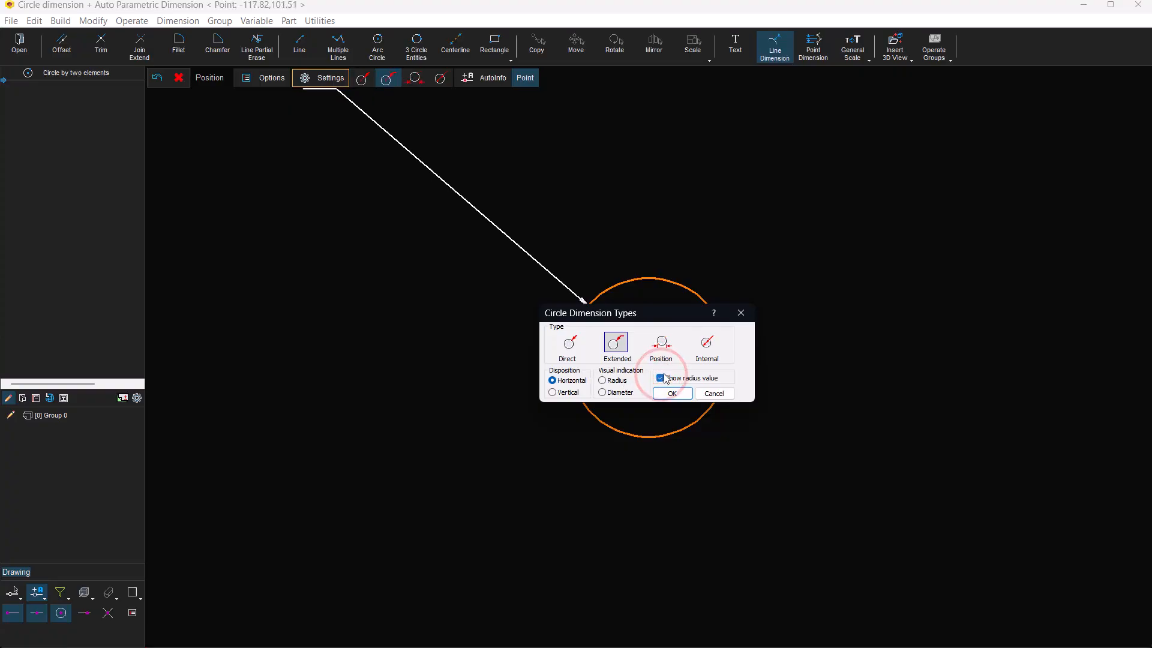
{"action": "left_click", "coordinate": [672, 393]}
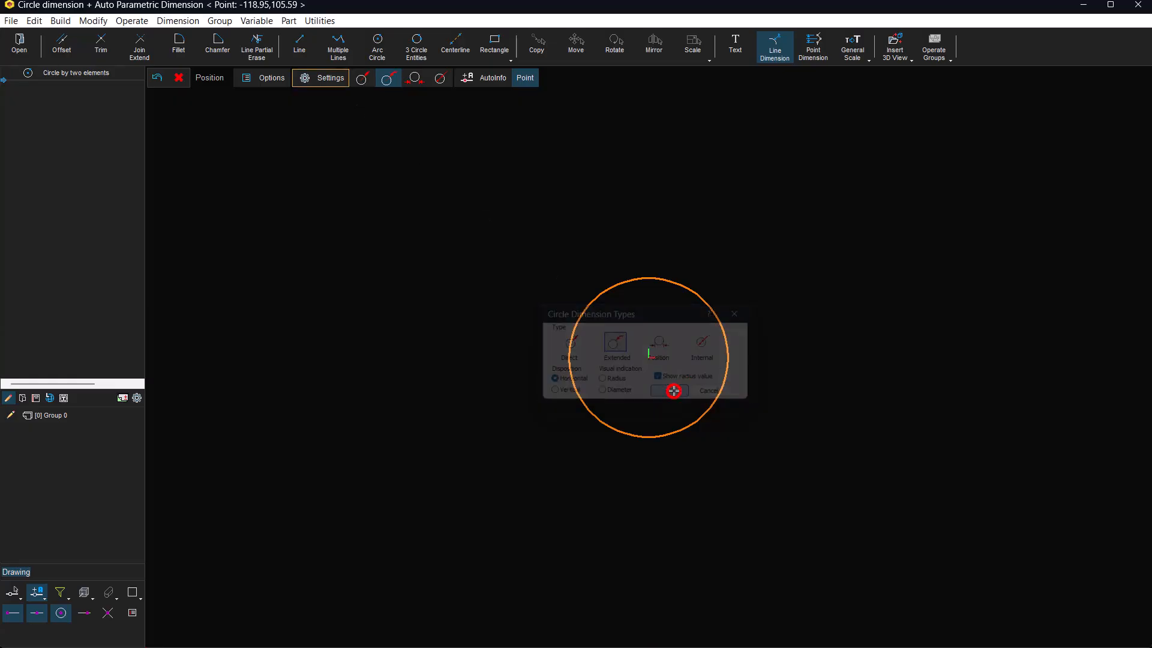
{"action": "left_click", "coordinate": [551, 270]}
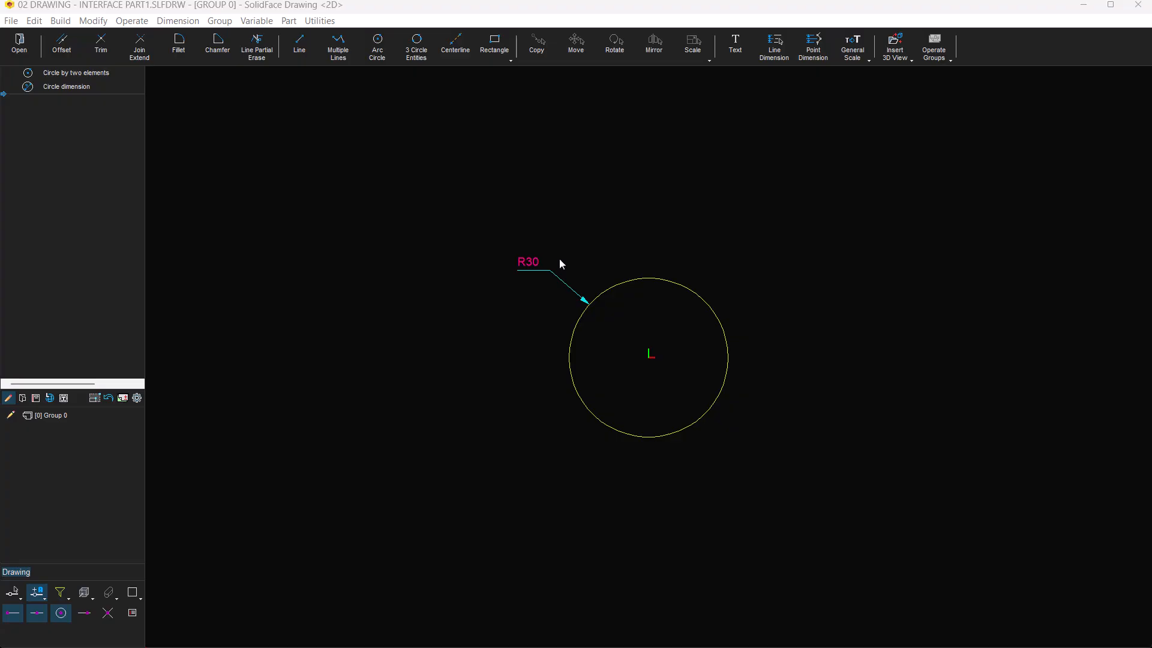
{"action": "left_click", "coordinate": [784, 46]}
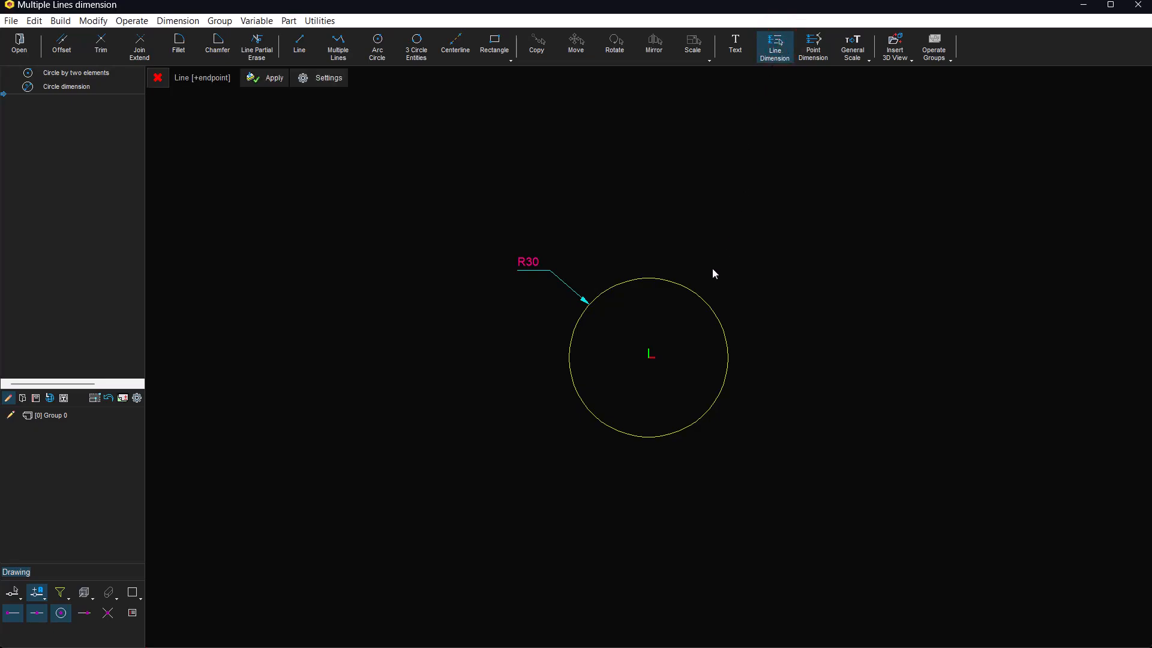
{"action": "left_click", "coordinate": [696, 291]}
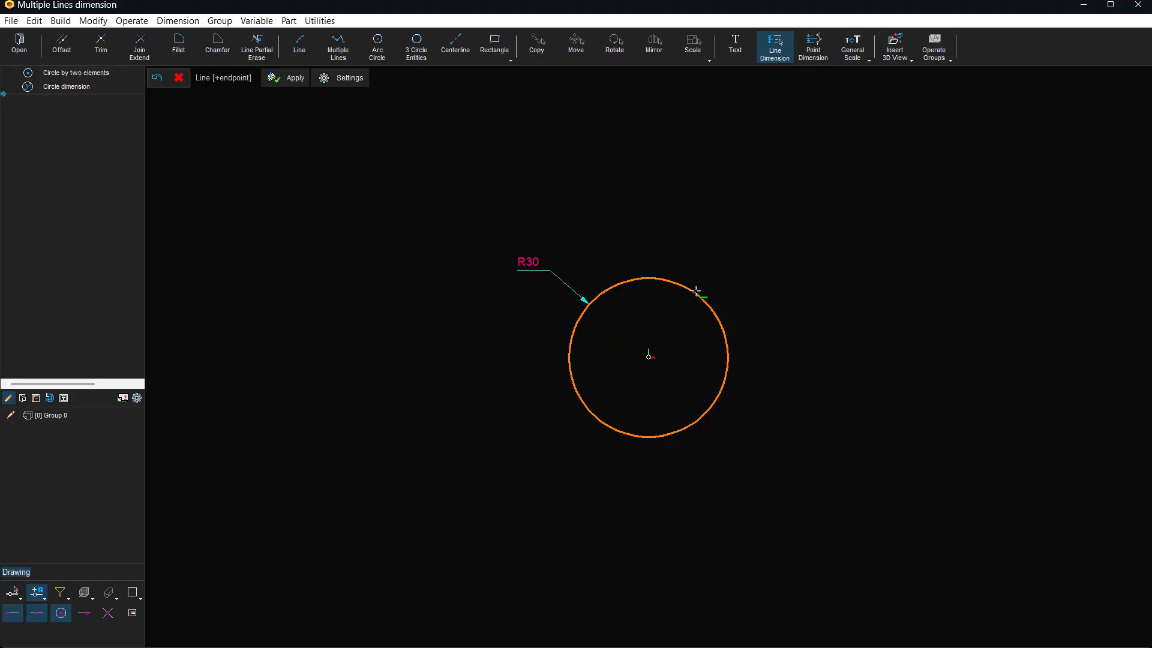
{"action": "key", "text": "Escape"}
{"action": "left_click", "coordinate": [696, 292]}
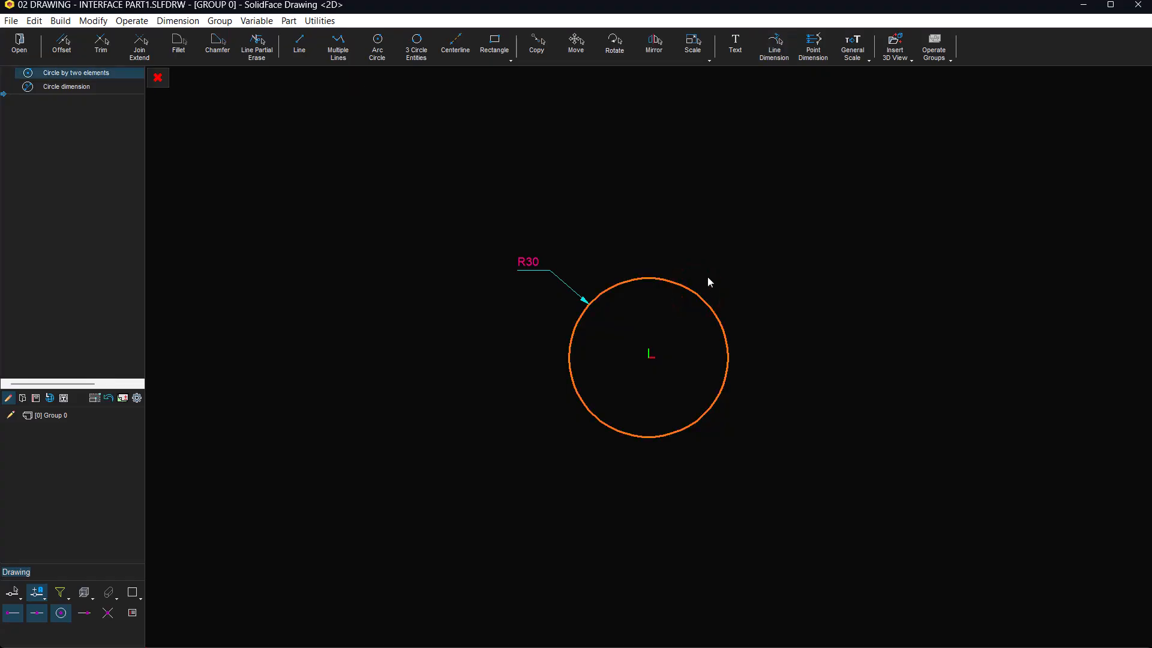
{"action": "right_click", "coordinate": [708, 279]}
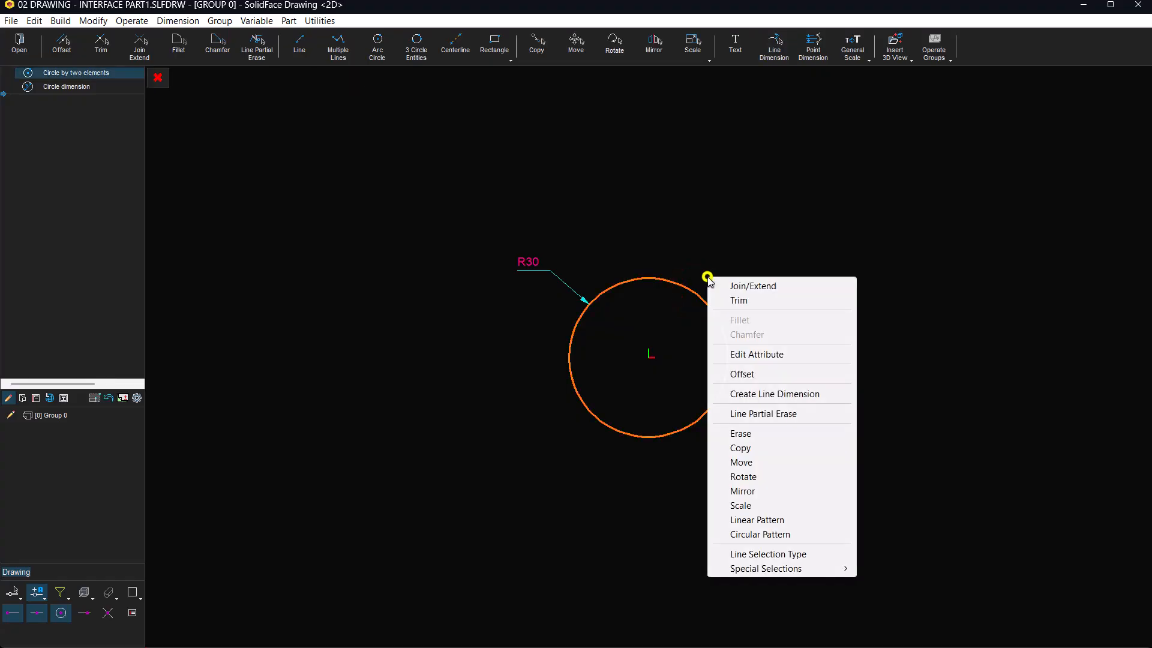
{"action": "left_click", "coordinate": [764, 399]}
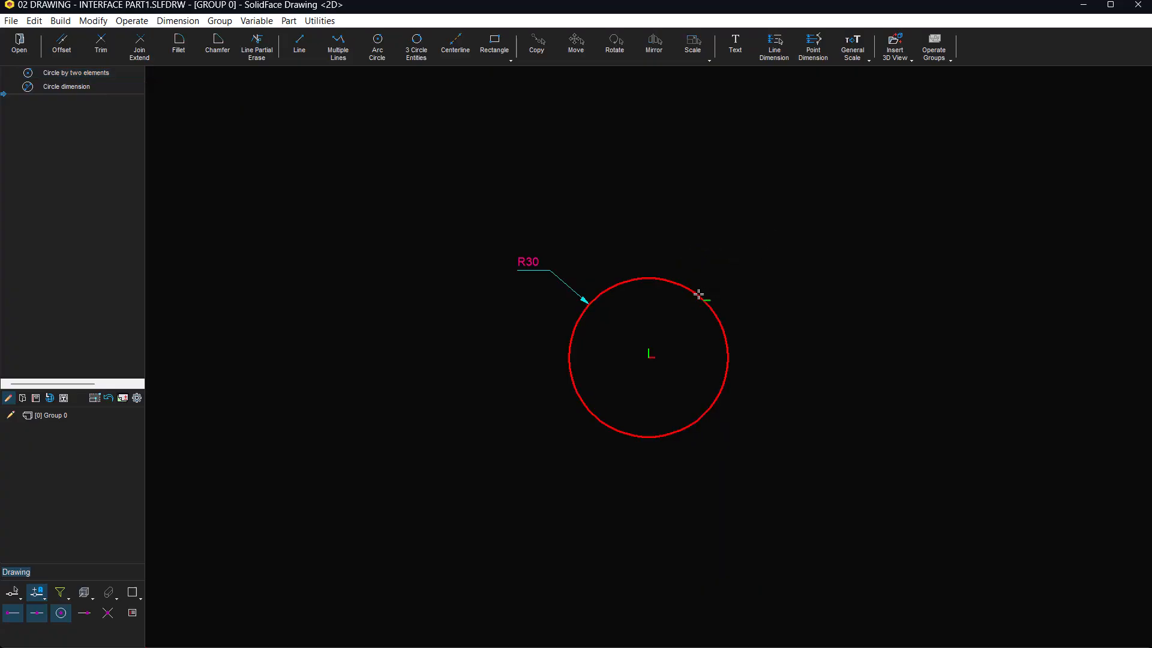
Add a second radius dimension to the circle with the Line Dimension command, placed at its upper right
{"action": "left_click", "coordinate": [699, 291]}
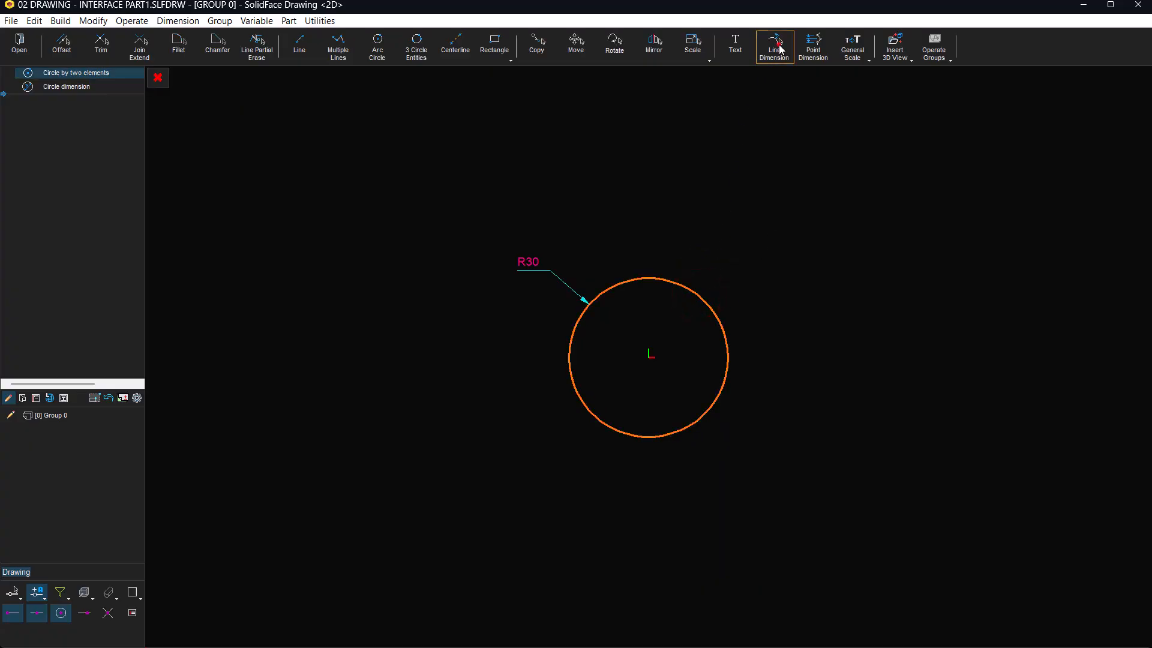
{"action": "left_click", "coordinate": [781, 50]}
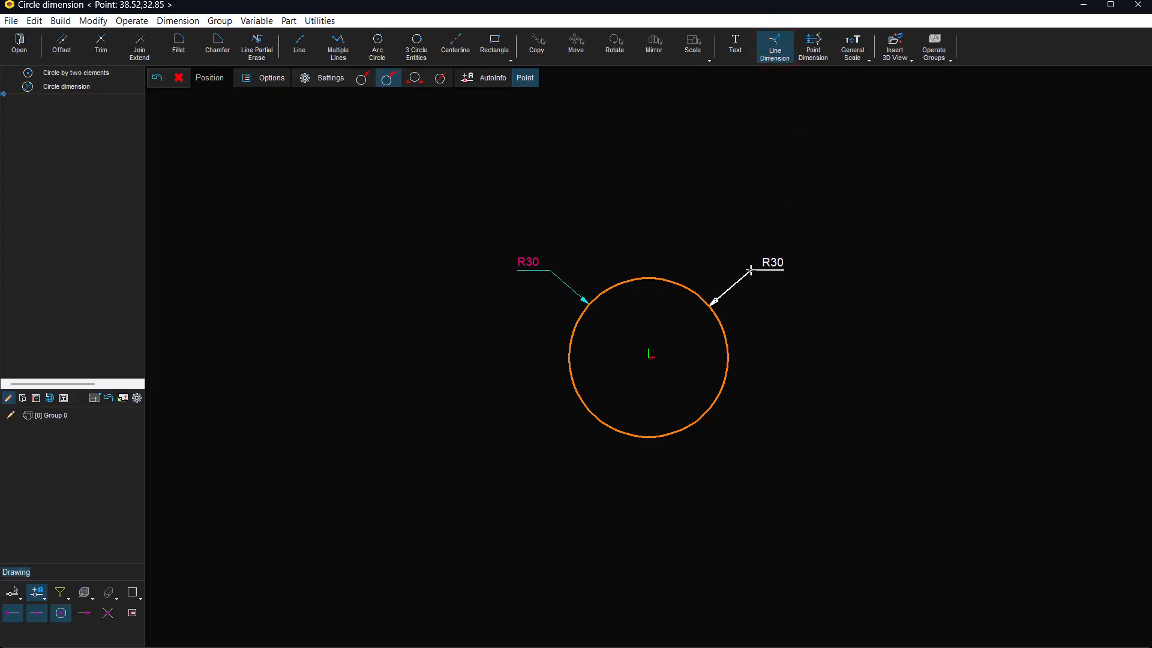
{"action": "left_click", "coordinate": [745, 273]}
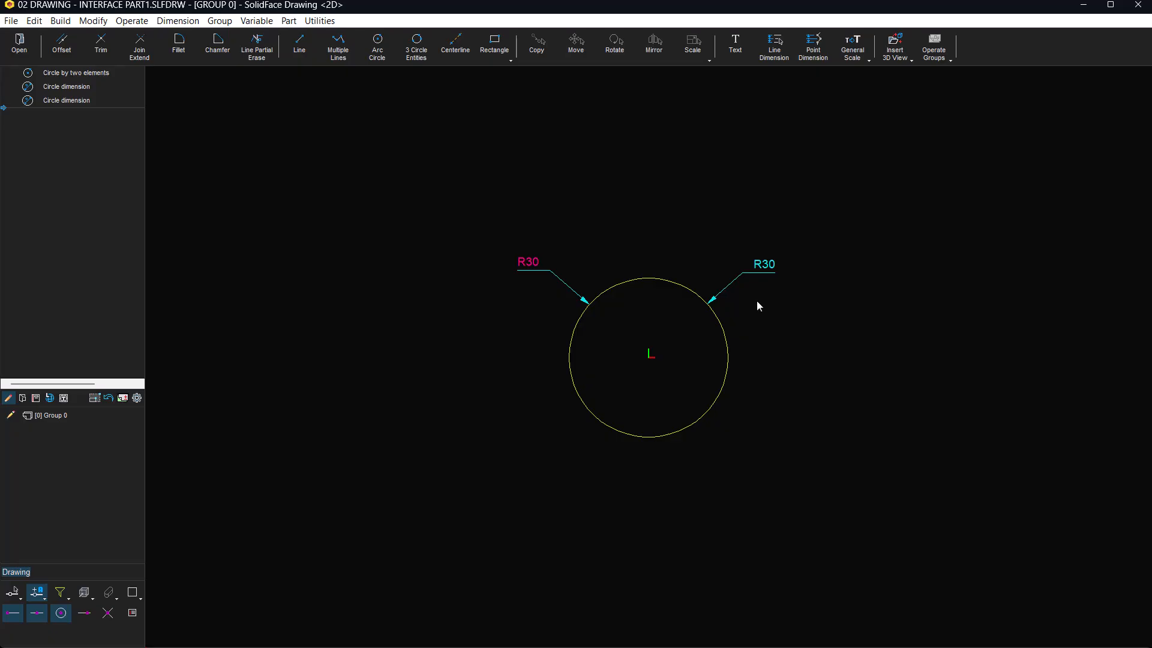
Set the circle's radius to 40 through the radius dimension at its upper left
{"action": "double_click", "coordinate": [530, 262]}
{"action": "type", "text": "40"}
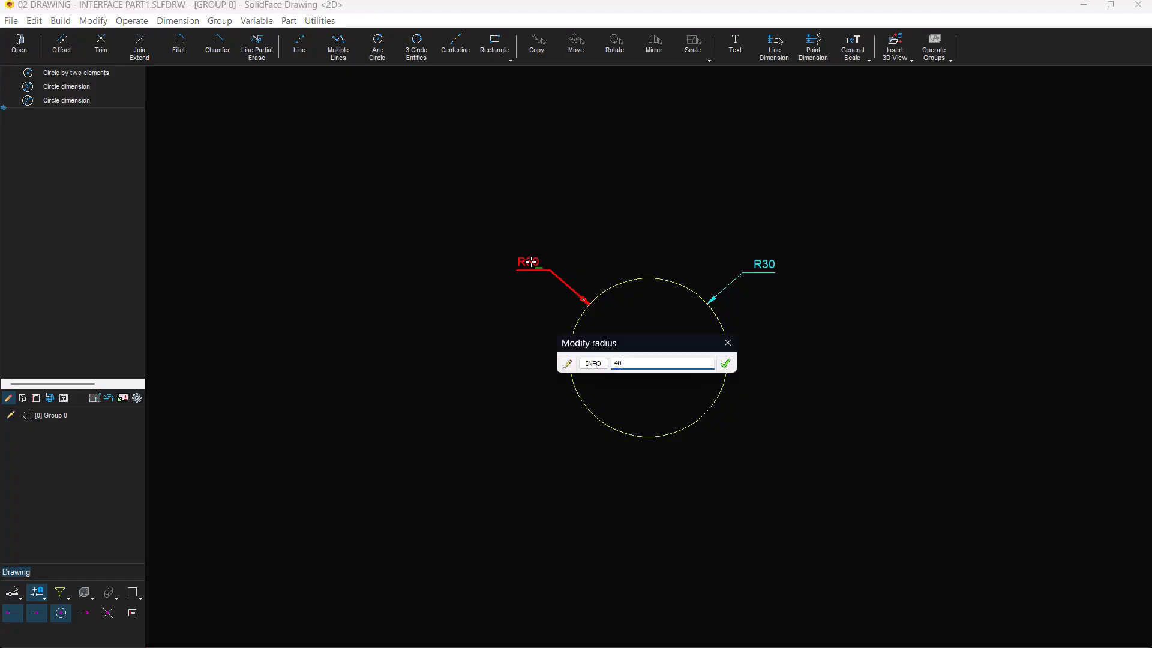
{"action": "key", "text": "Return"}
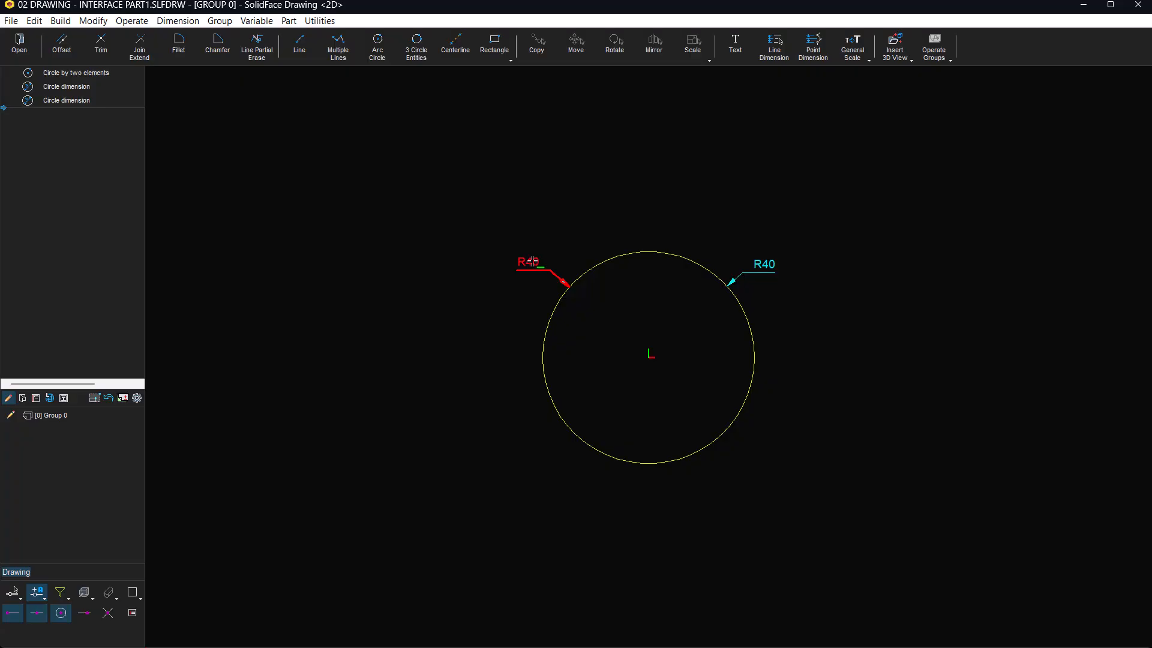
Edit the circle's creation parameters and set its radius to 35
{"action": "double_click", "coordinate": [765, 274]}
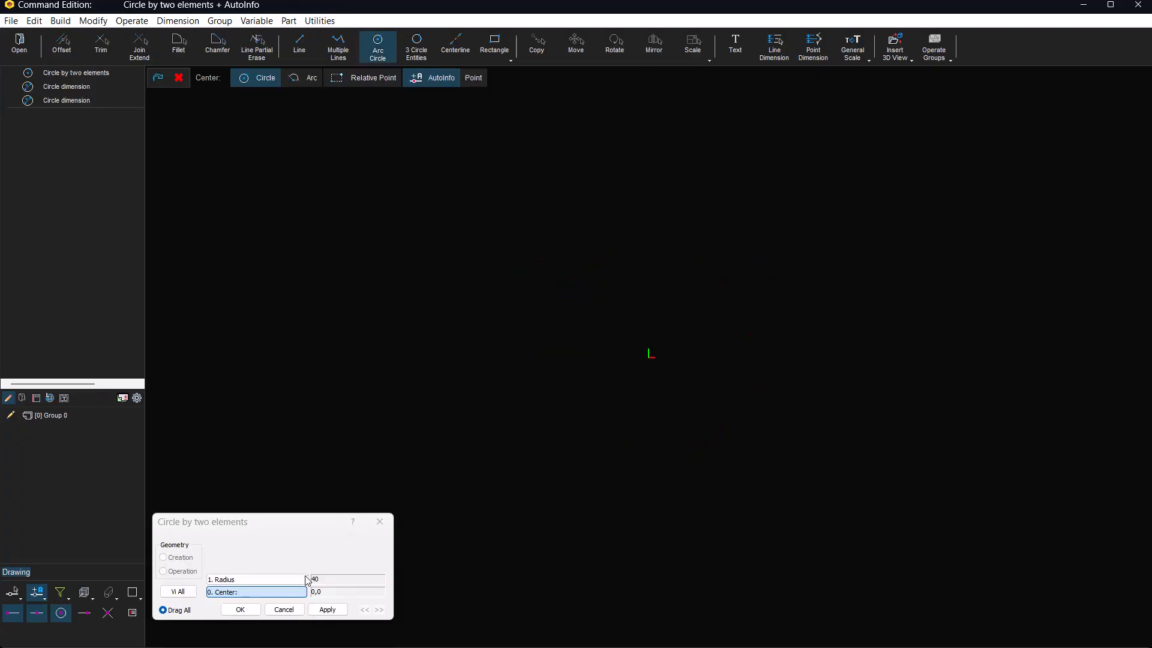
{"action": "left_click", "coordinate": [301, 579]}
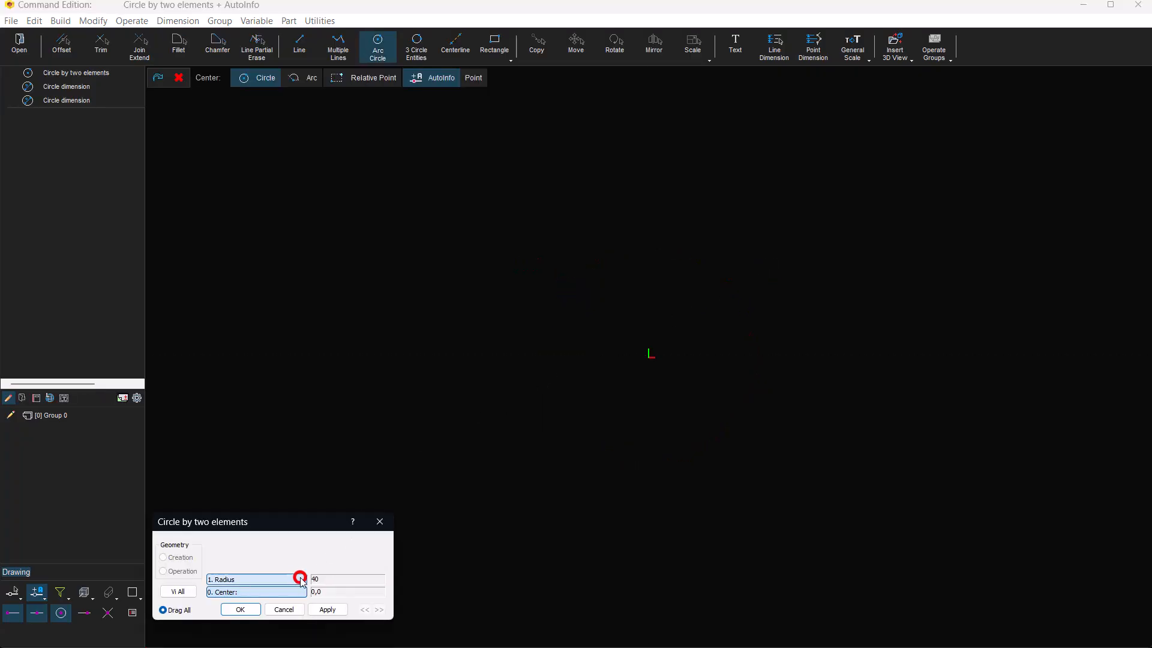
{"action": "left_click", "coordinate": [300, 580]}
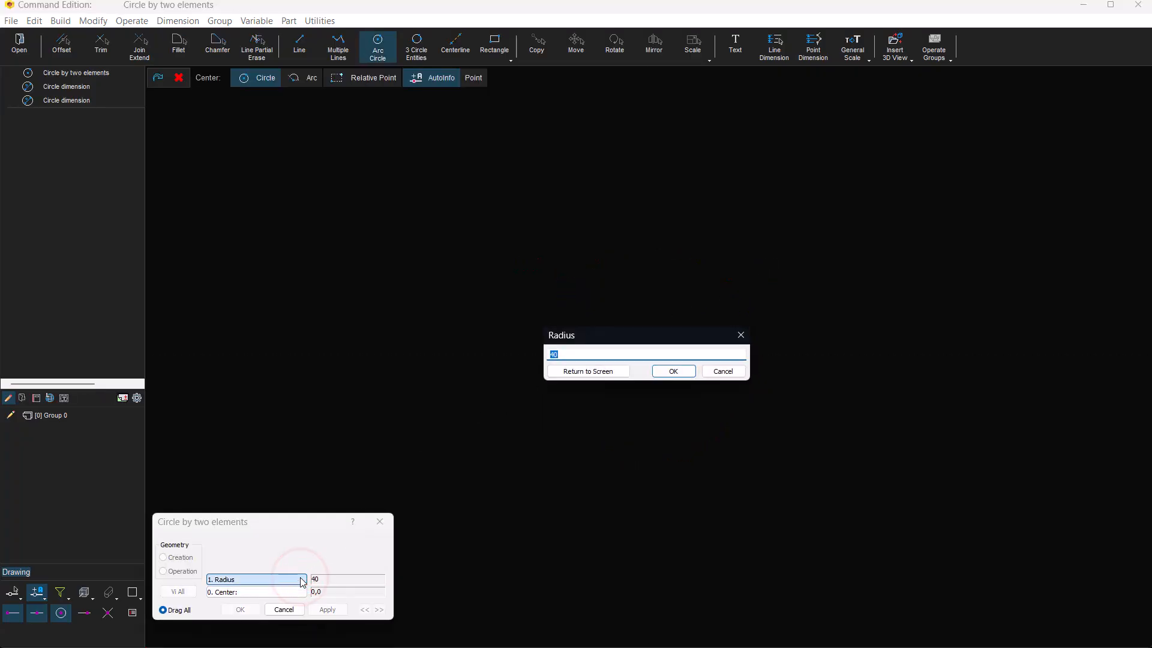
{"action": "type", "text": "35"}
{"action": "key", "text": "Return"}
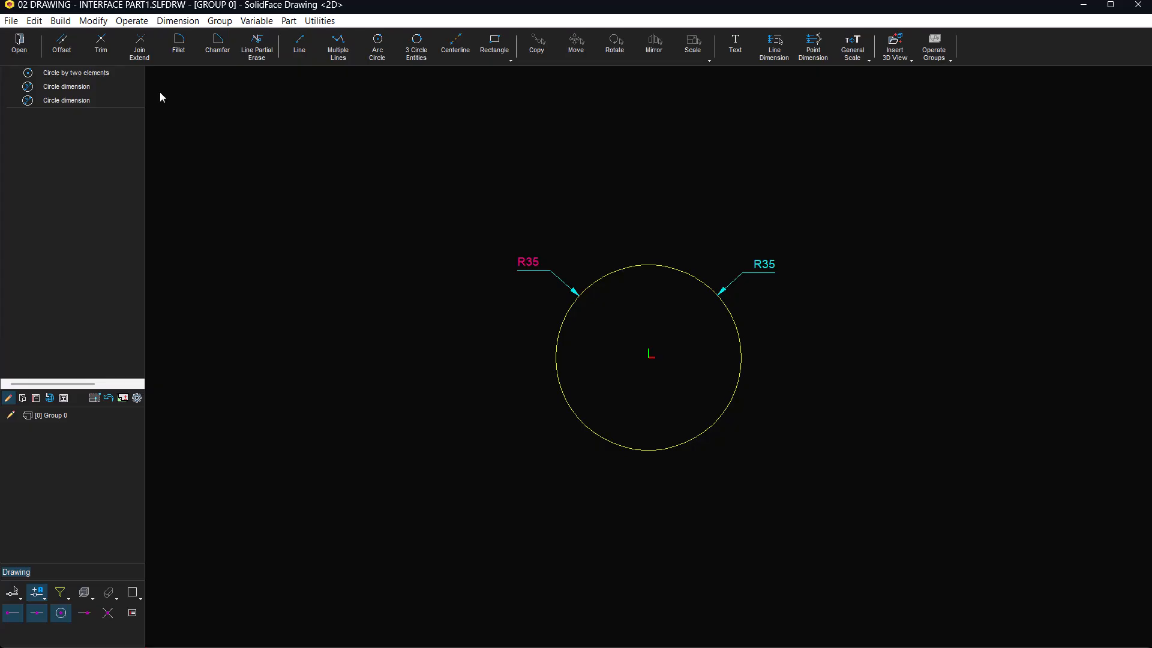
Open the circle's creation parameters from the history tree and again from the drawing, closing them each time
{"action": "left_click", "coordinate": [90, 72]}
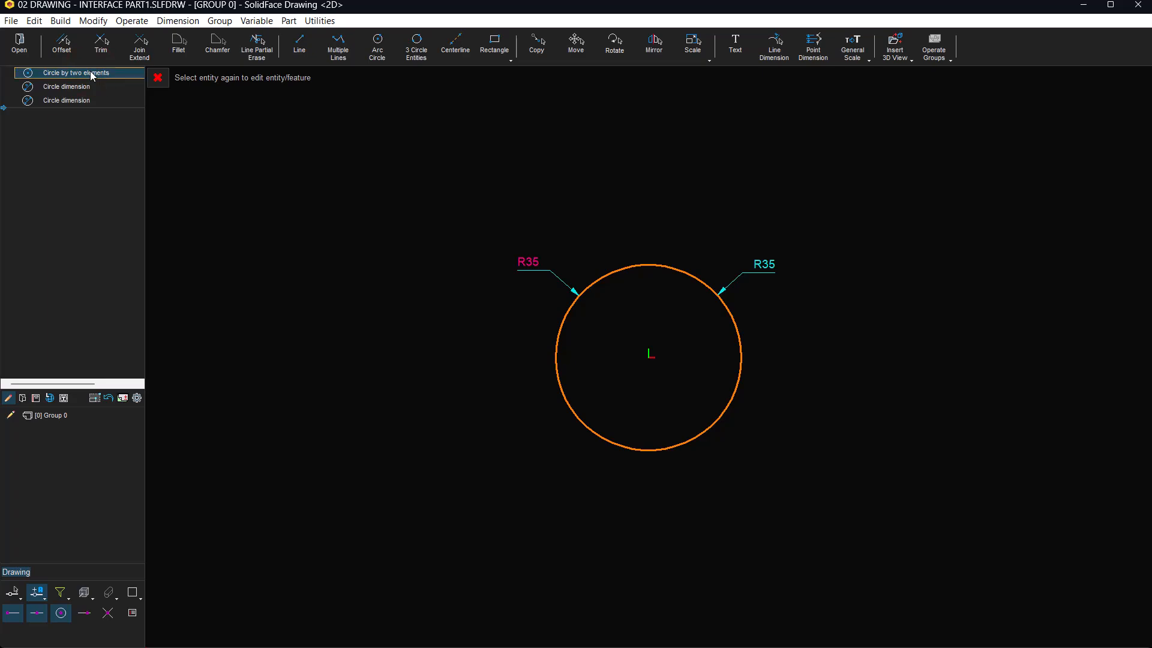
{"action": "left_click", "coordinate": [90, 72]}
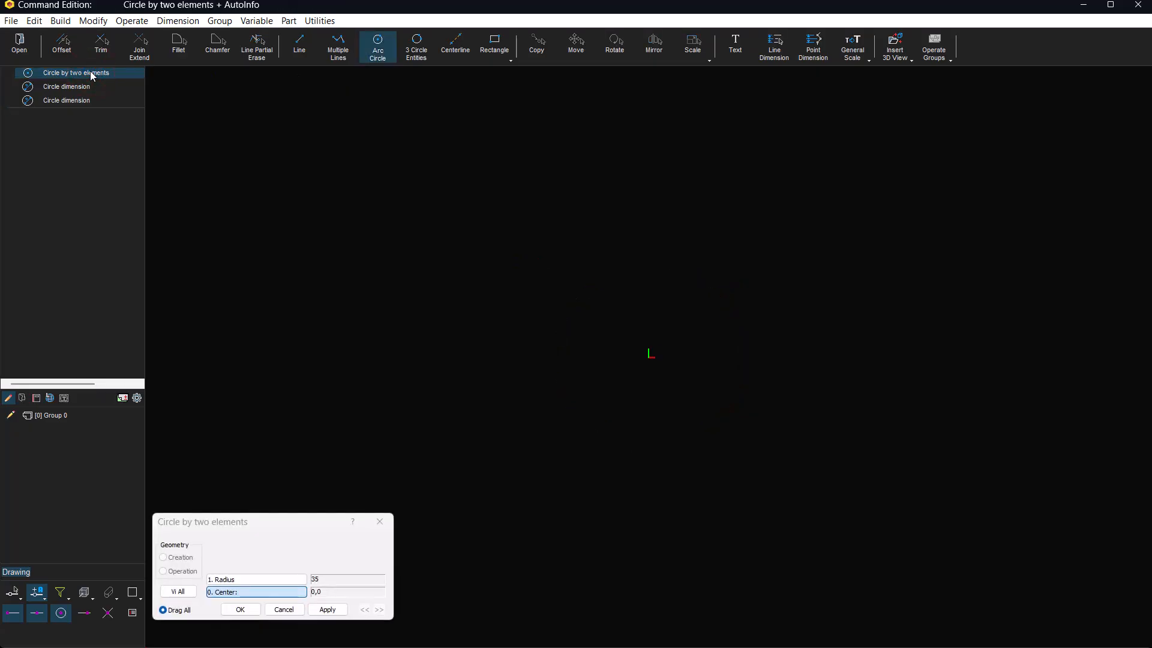
{"action": "key", "text": "Escape"}
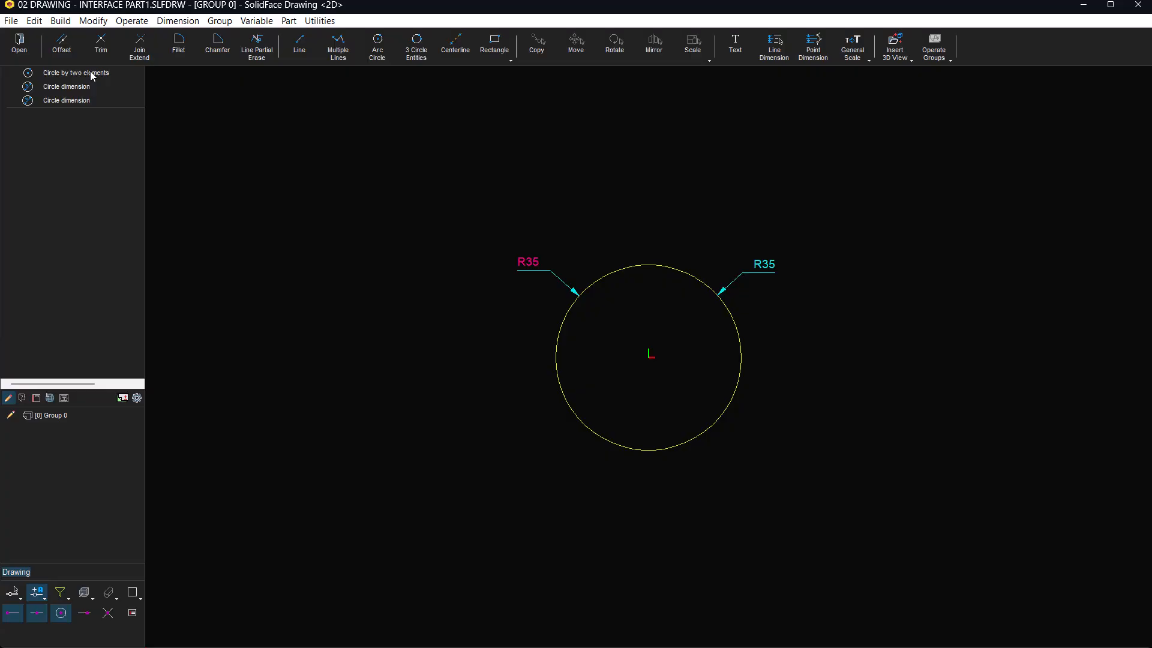
{"action": "left_click", "coordinate": [609, 271]}
{"action": "left_click", "coordinate": [609, 271]}
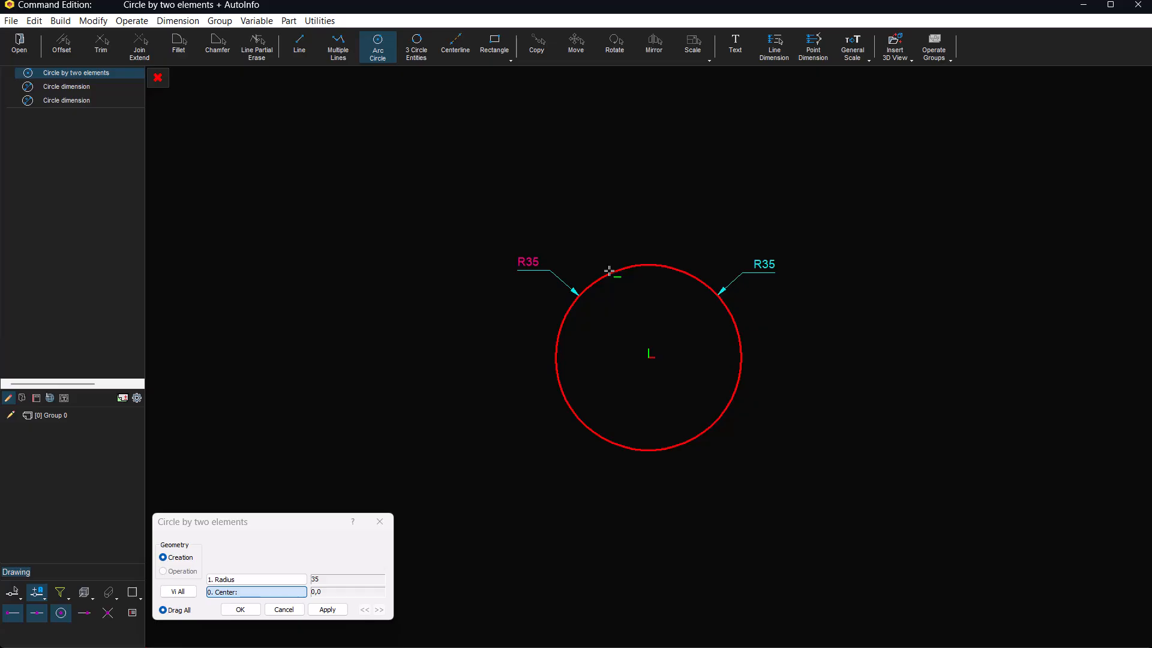
{"action": "key", "text": "Escape"}
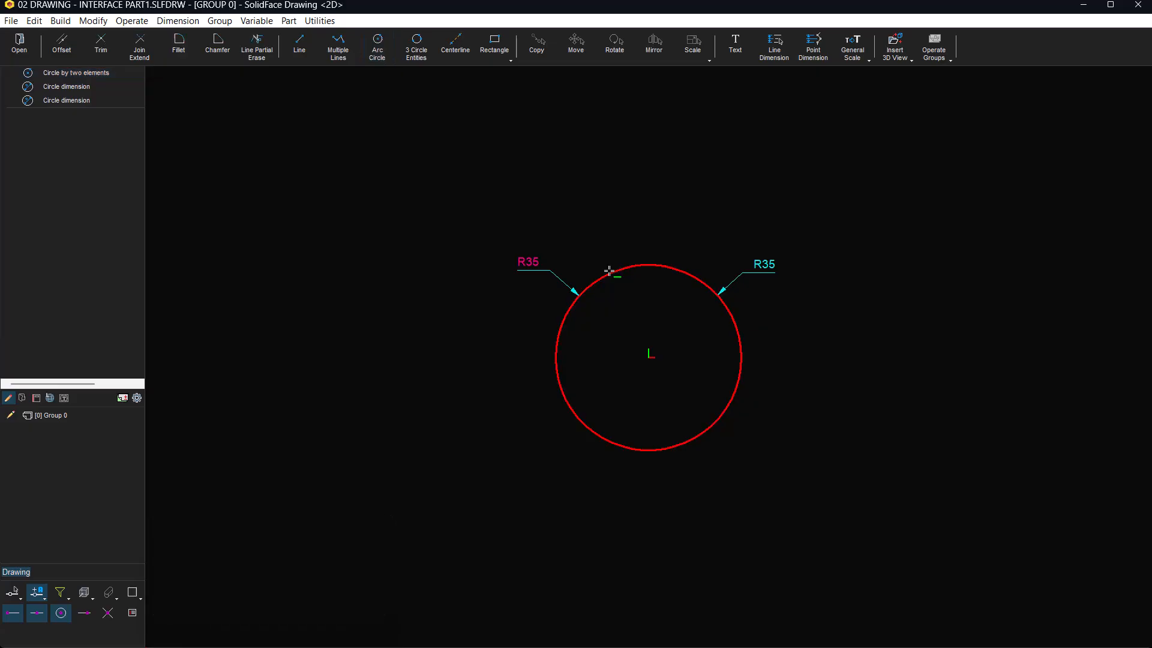
Move the radius dimension at the circle's upper left farther out from the circle
{"action": "left_click", "coordinate": [538, 263]}
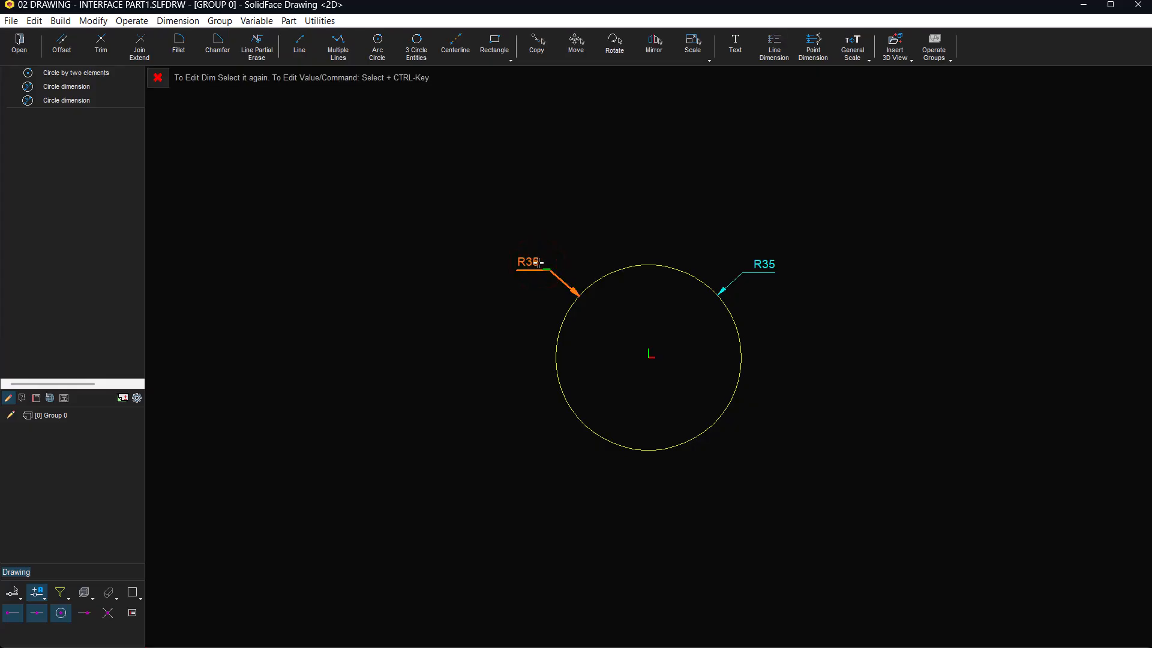
{"action": "left_click", "coordinate": [538, 263]}
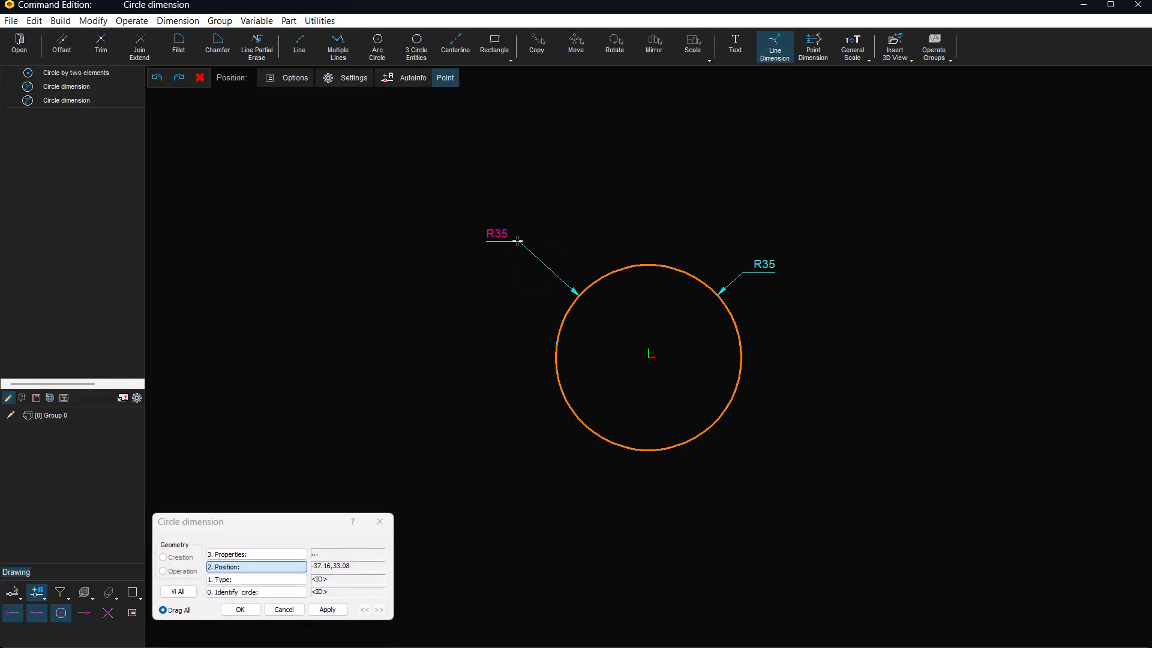
{"action": "left_click", "coordinate": [511, 240]}
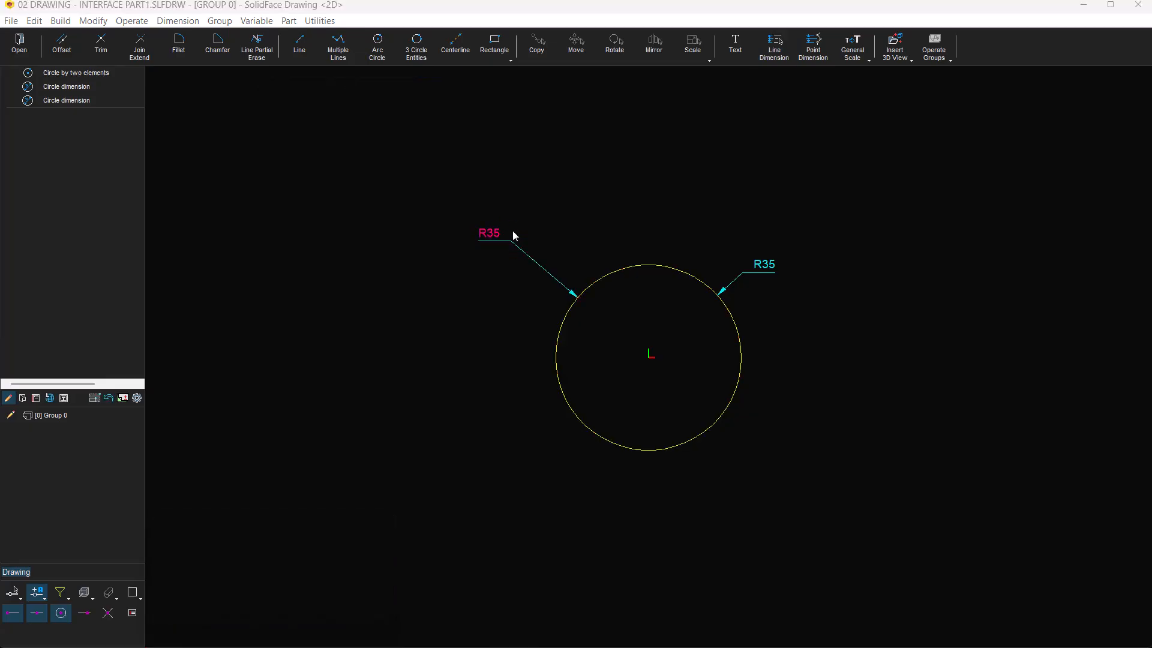
Start a double centerline by point and try to pick its centerpoint on the circle
{"action": "mouse_move", "coordinate": [461, 575]}
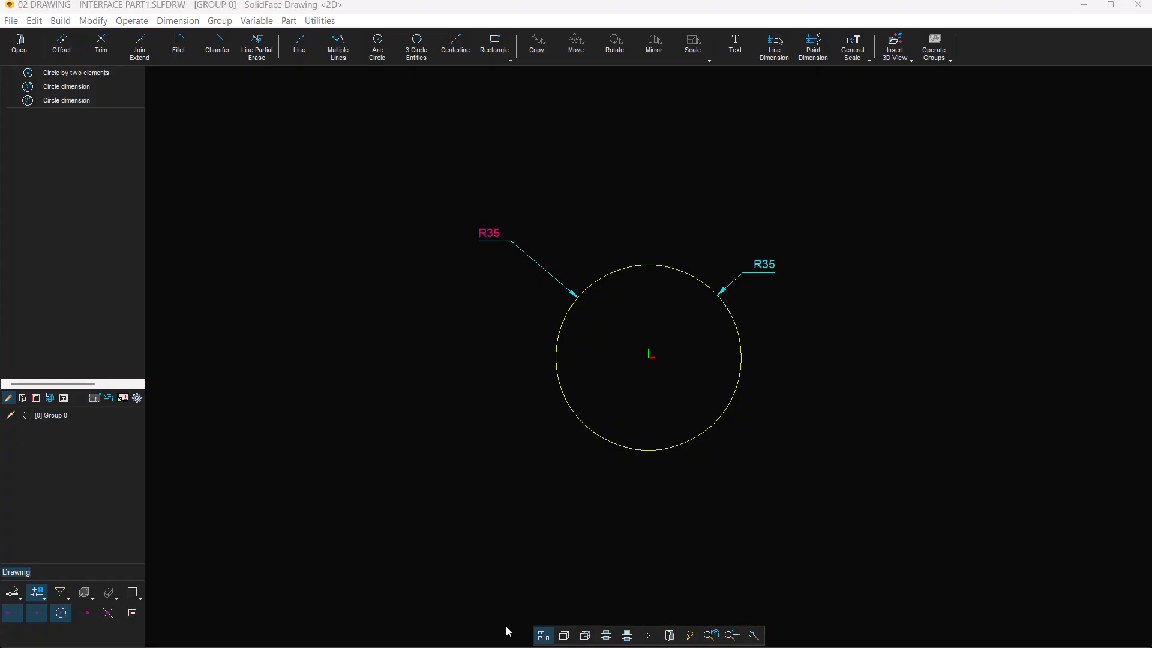
{"action": "mouse_move", "coordinate": [503, 450]}
{"action": "middle_mouse_down"}
{"action": "mouse_move", "coordinate": [341, 410]}
{"action": "mouse_move", "coordinate": [264, 427]}
{"action": "mouse_move", "coordinate": [262, 446]}
{"action": "middle_mouse_up"}
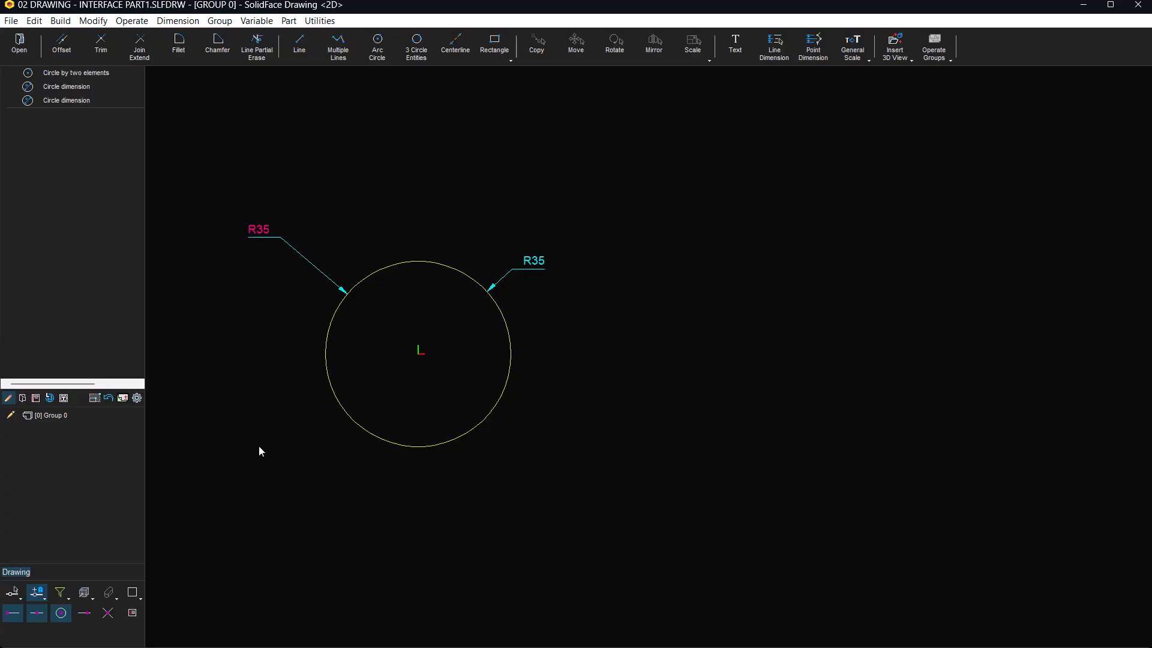
{"action": "left_click", "coordinate": [454, 47]}
{"action": "left_click", "coordinate": [275, 80]}
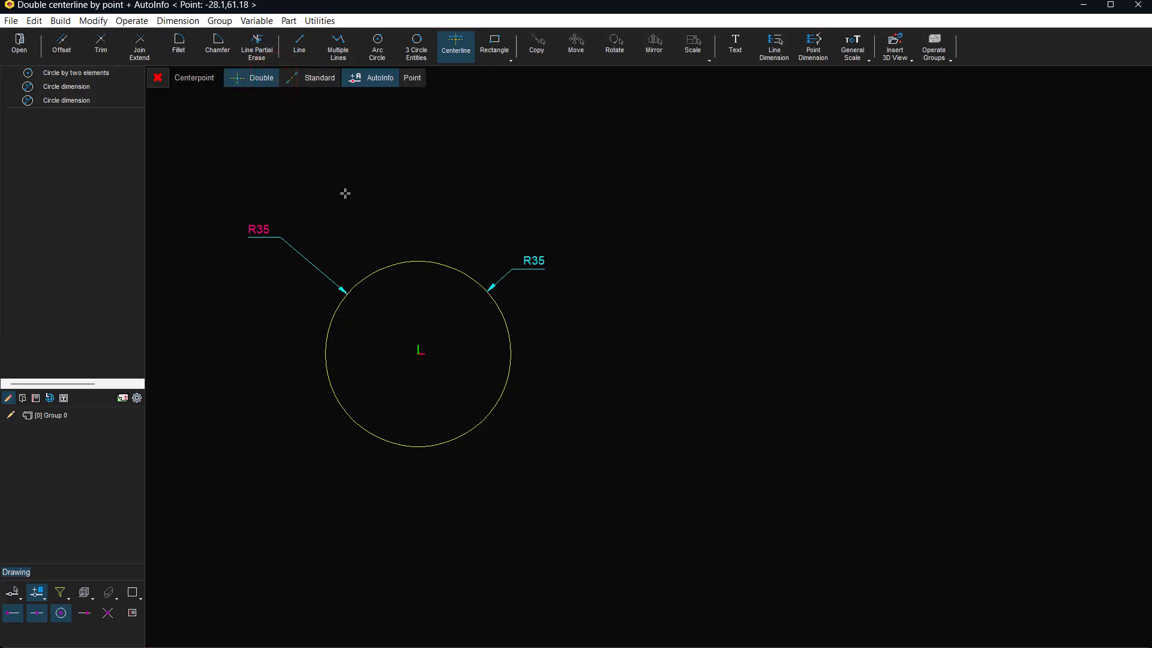
{"action": "left_click", "coordinate": [396, 260]}
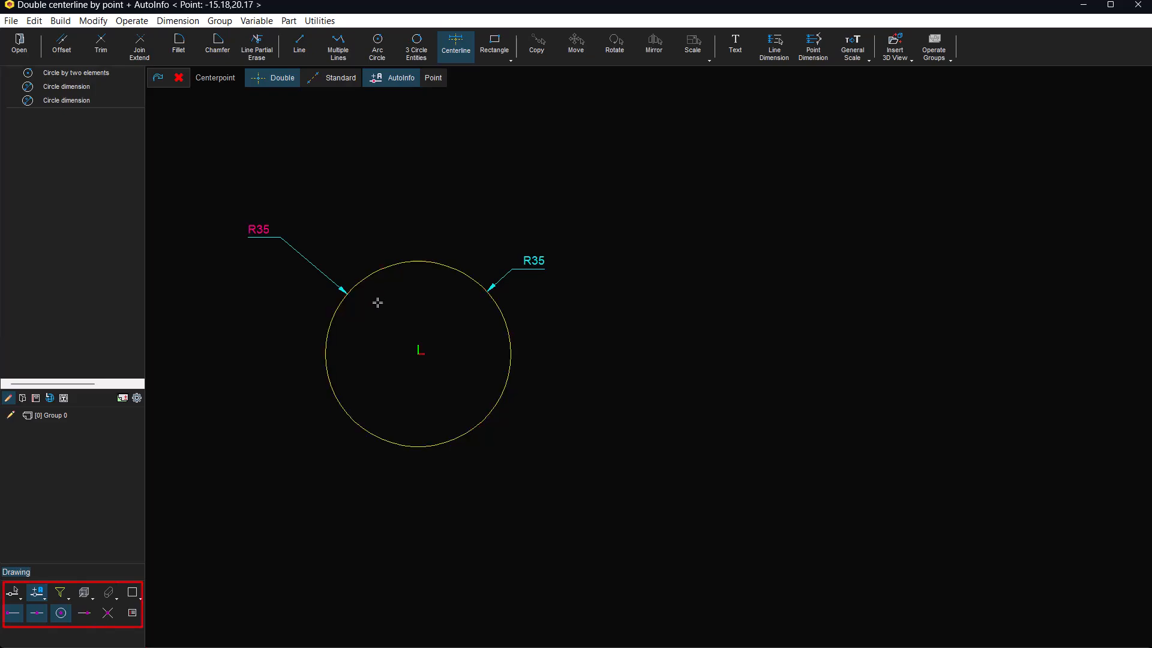
Examine the Auto Info default functions, cancel them, and switch to the manual point info functions
{"action": "left_click", "coordinate": [44, 594]}
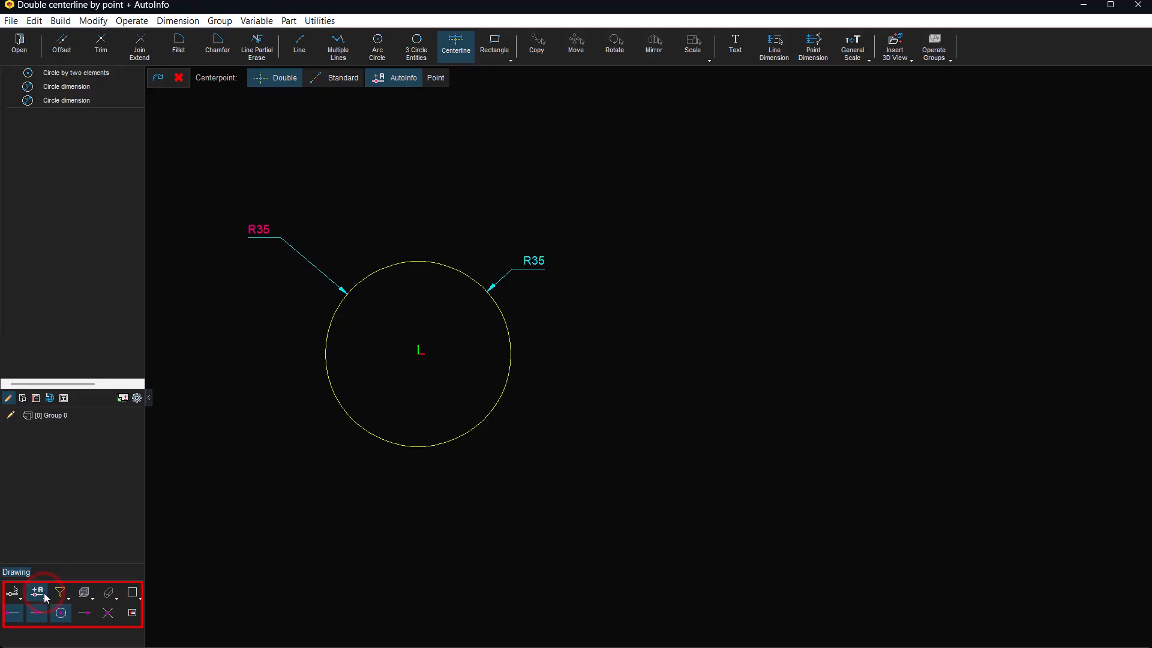
{"action": "left_click", "coordinate": [133, 615]}
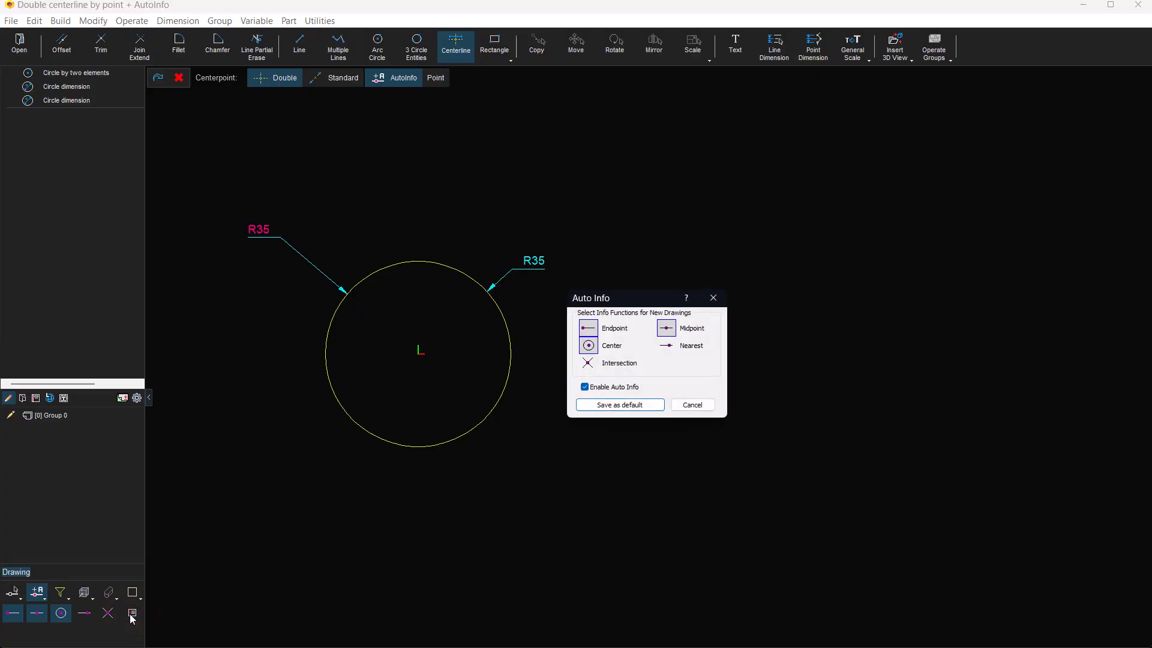
{"action": "left_click", "coordinate": [688, 405]}
{"action": "left_click", "coordinate": [12, 594]}
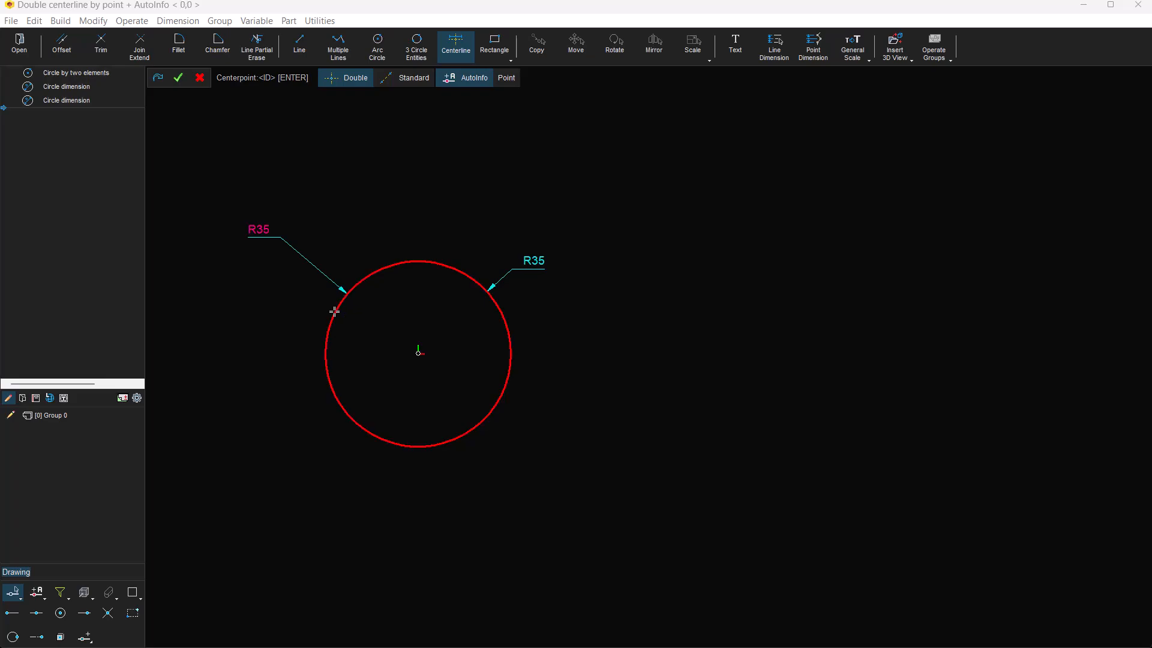
Place the double centerline at the circle's center and extend it to the circle's quadrant
{"action": "left_click", "coordinate": [335, 314]}
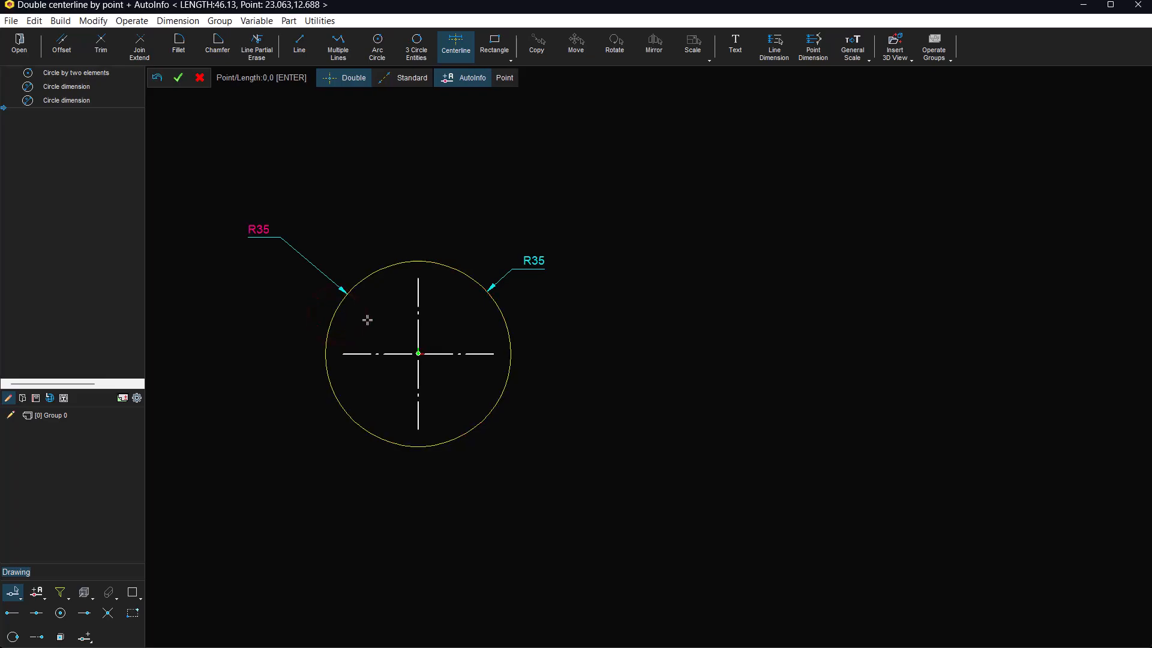
{"action": "right_click", "coordinate": [411, 213]}
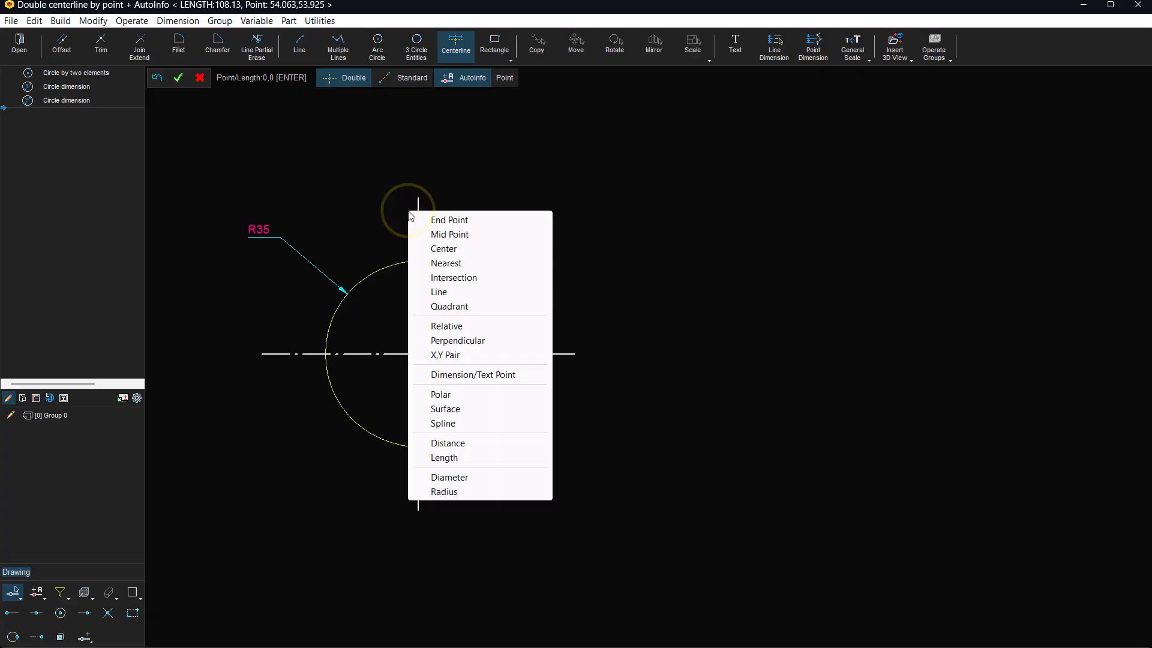
{"action": "left_click", "coordinate": [450, 306]}
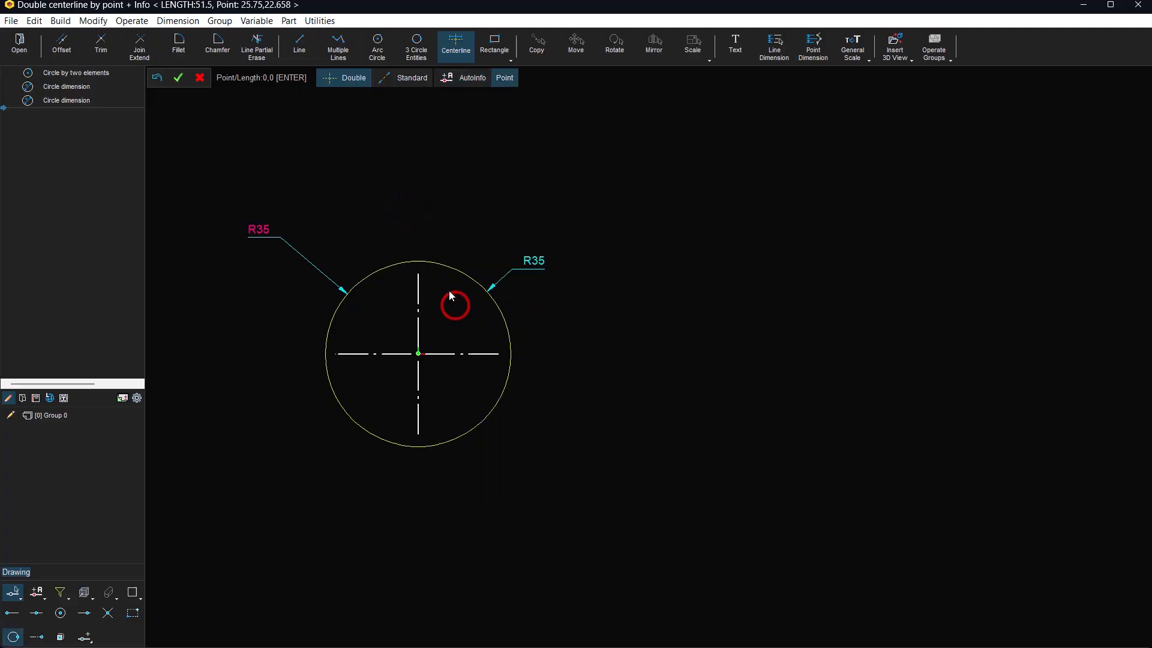
{"action": "left_click", "coordinate": [435, 263]}
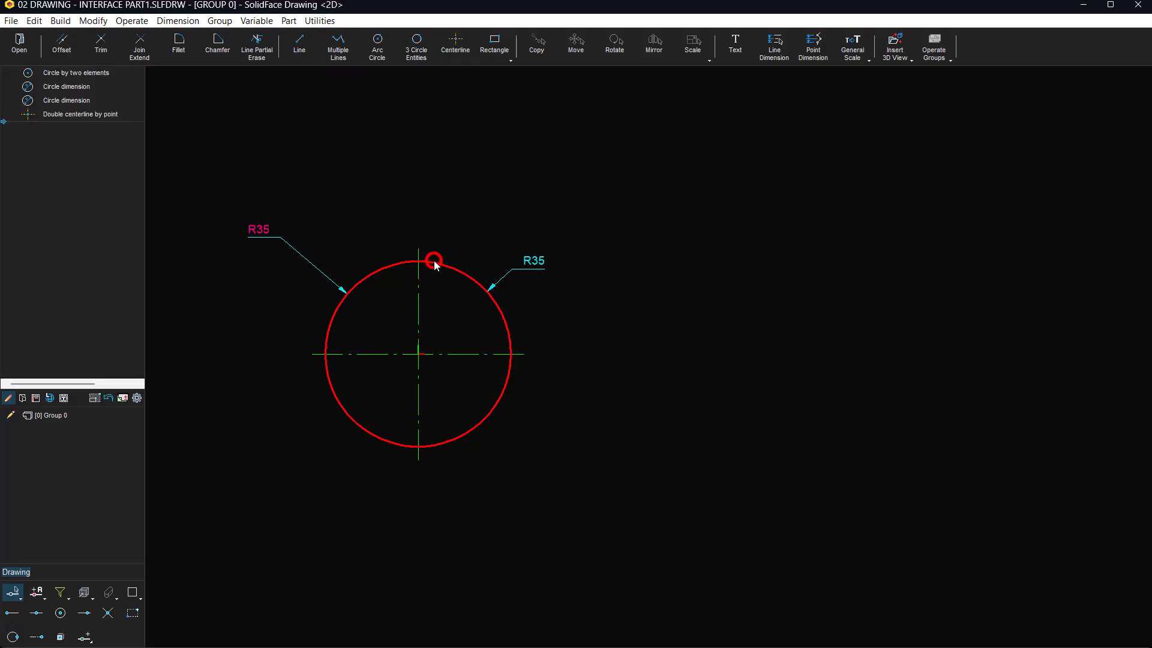
Draw a second circle of about 23.4 radius, its Relative Point center about 153 horizontally to the right of the first circle's center
{"action": "left_click", "coordinate": [387, 50]}
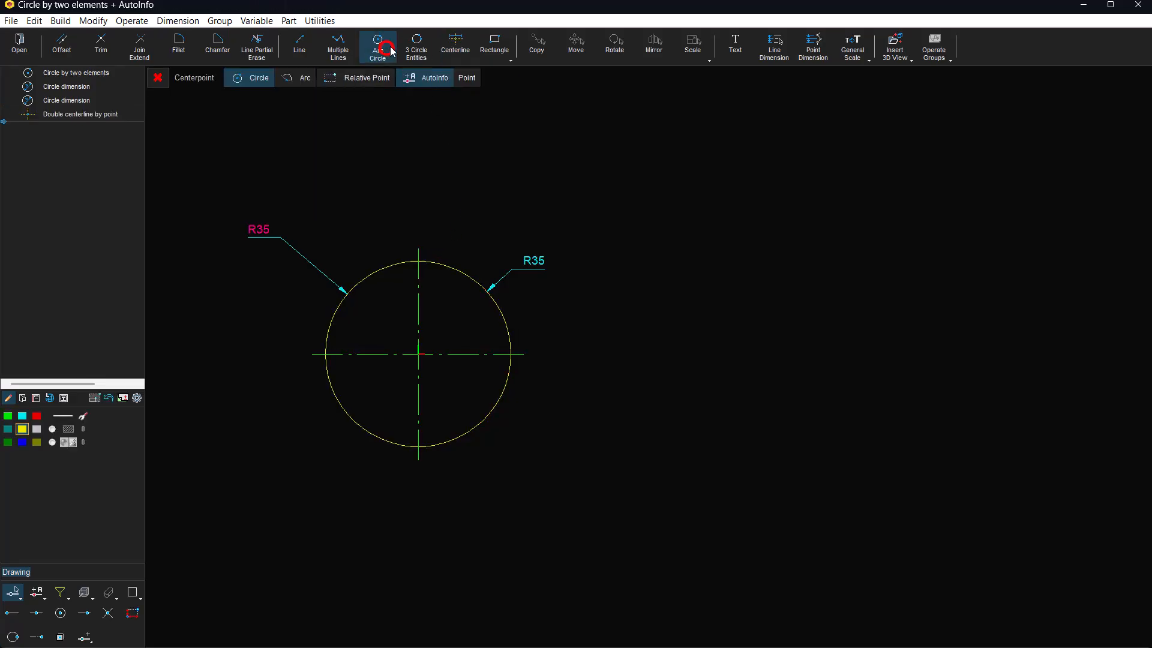
{"action": "left_click", "coordinate": [371, 78]}
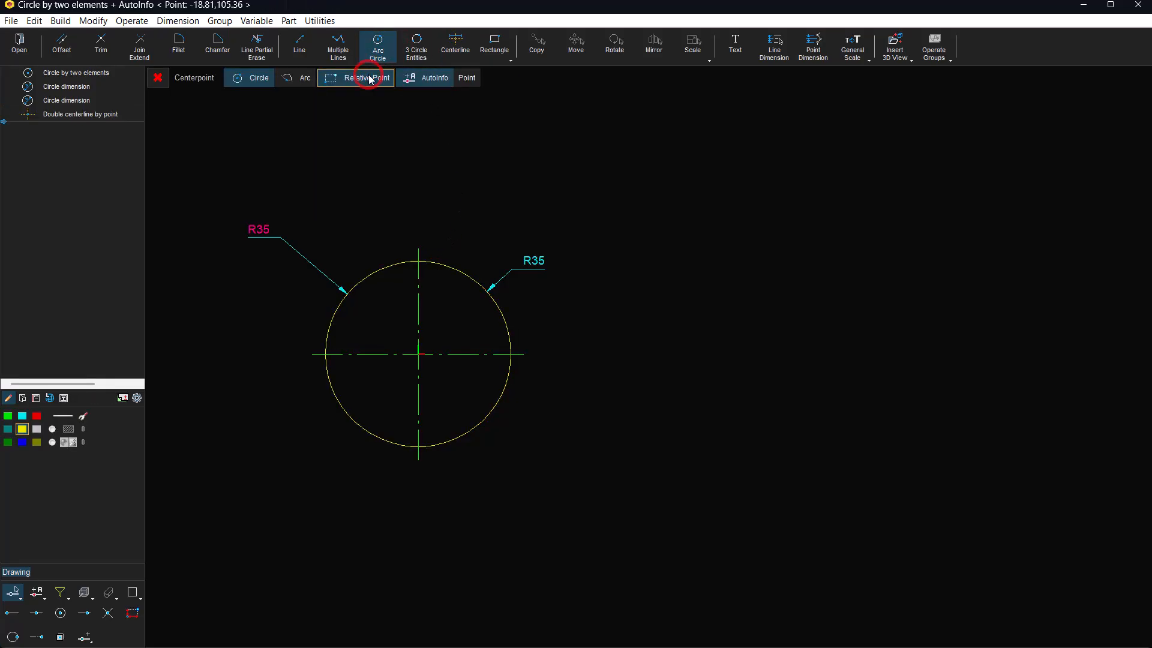
{"action": "left_click", "coordinate": [462, 261]}
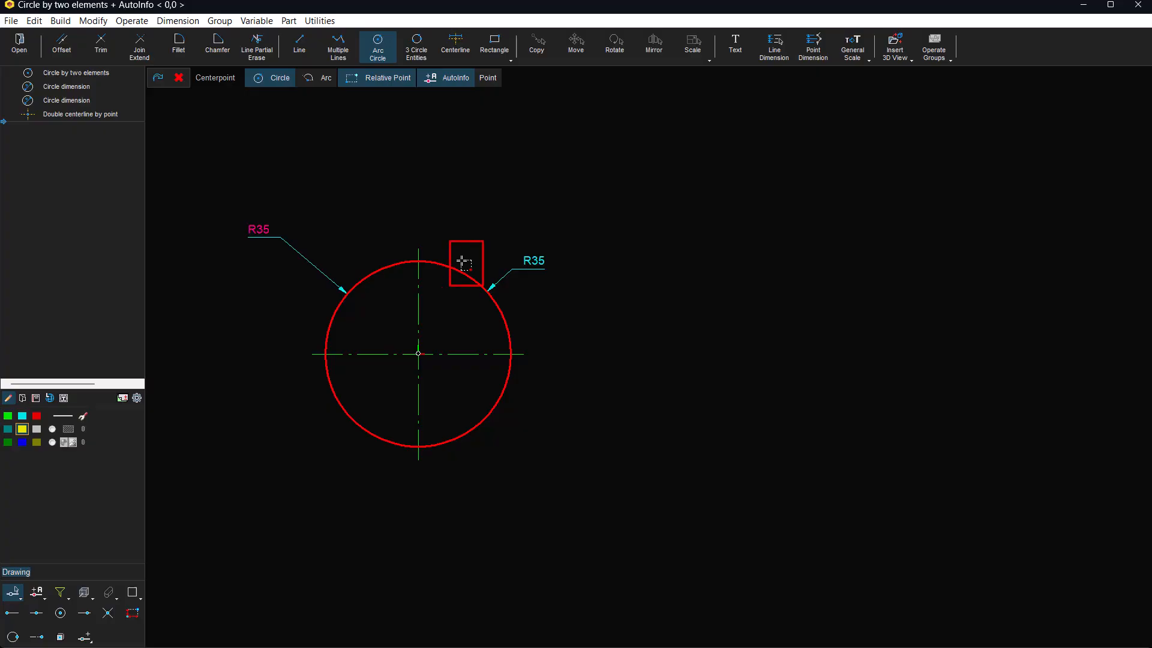
{"action": "left_click", "coordinate": [464, 263]}
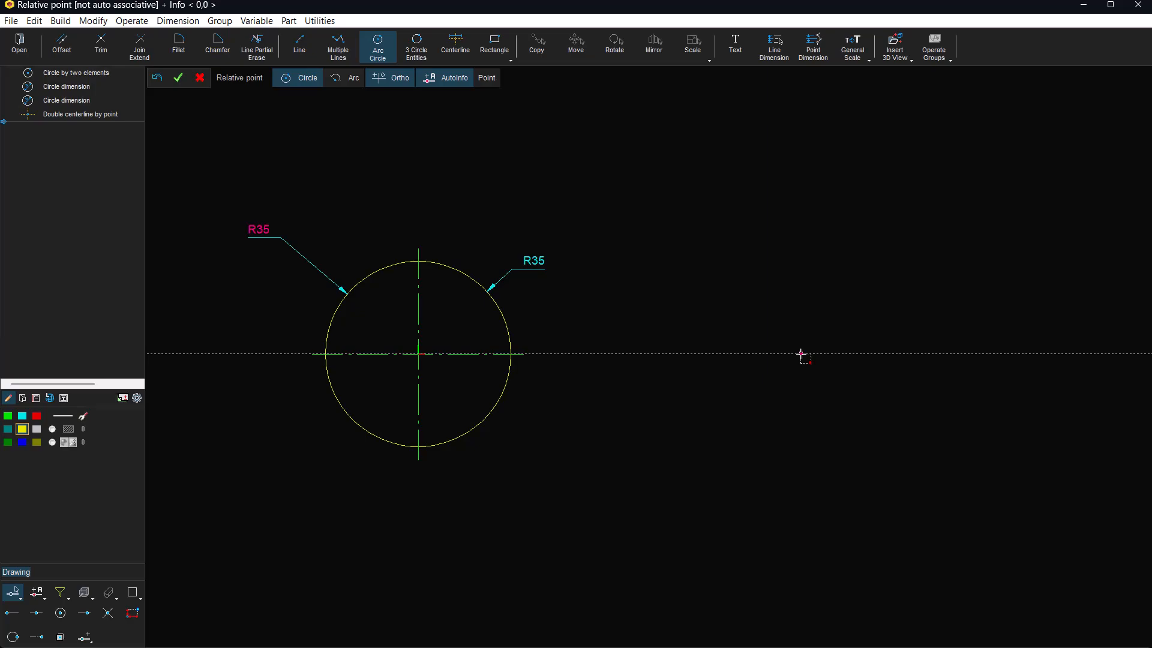
{"action": "left_click", "coordinate": [823, 354]}
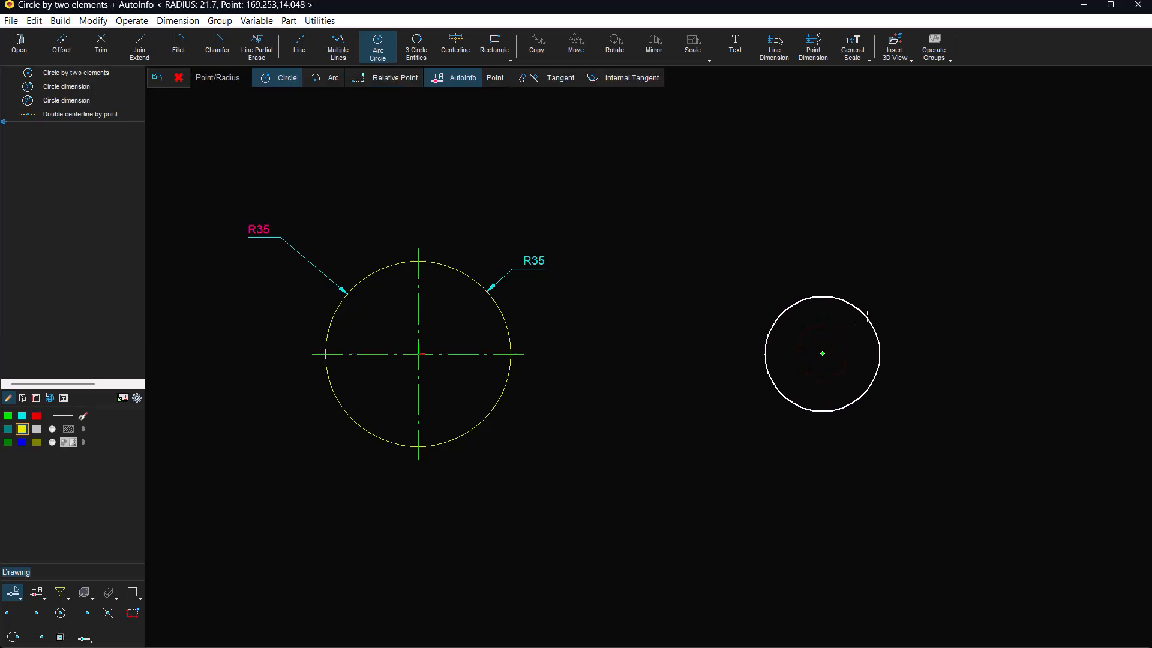
{"action": "left_click", "coordinate": [867, 311]}
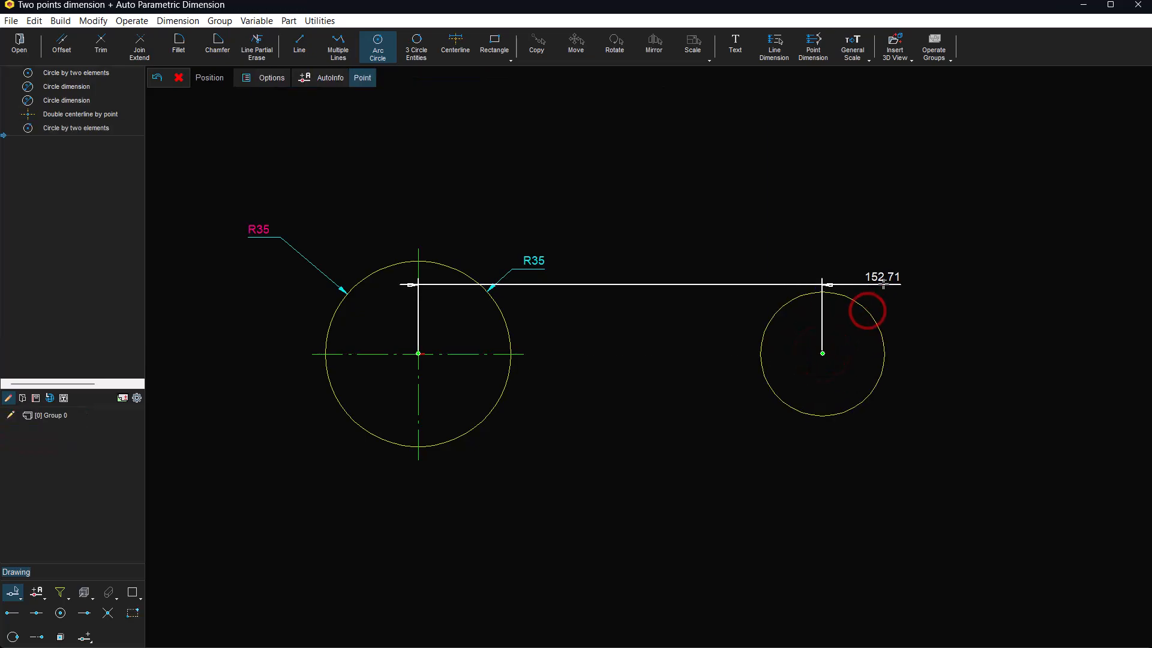
Place the second circle's center distance, vertical offset and radius dimensions, and delete the vertical offset dimension between the centers
{"action": "left_click", "coordinate": [621, 209]}
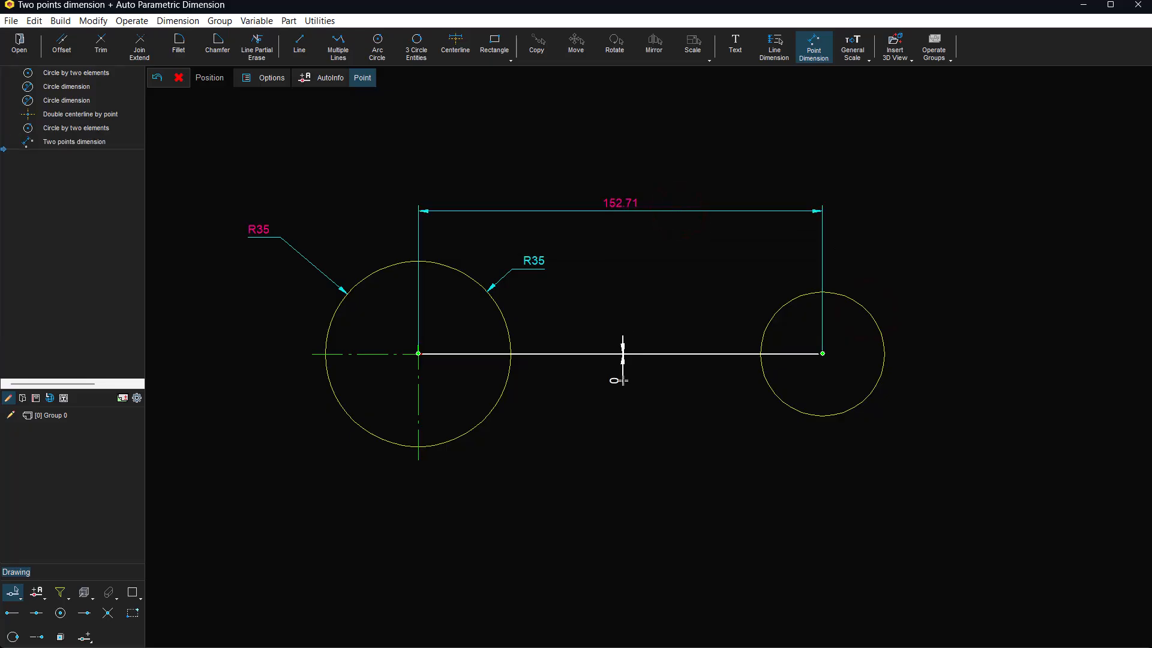
{"action": "left_click", "coordinate": [623, 381]}
{"action": "left_click", "coordinate": [898, 272]}
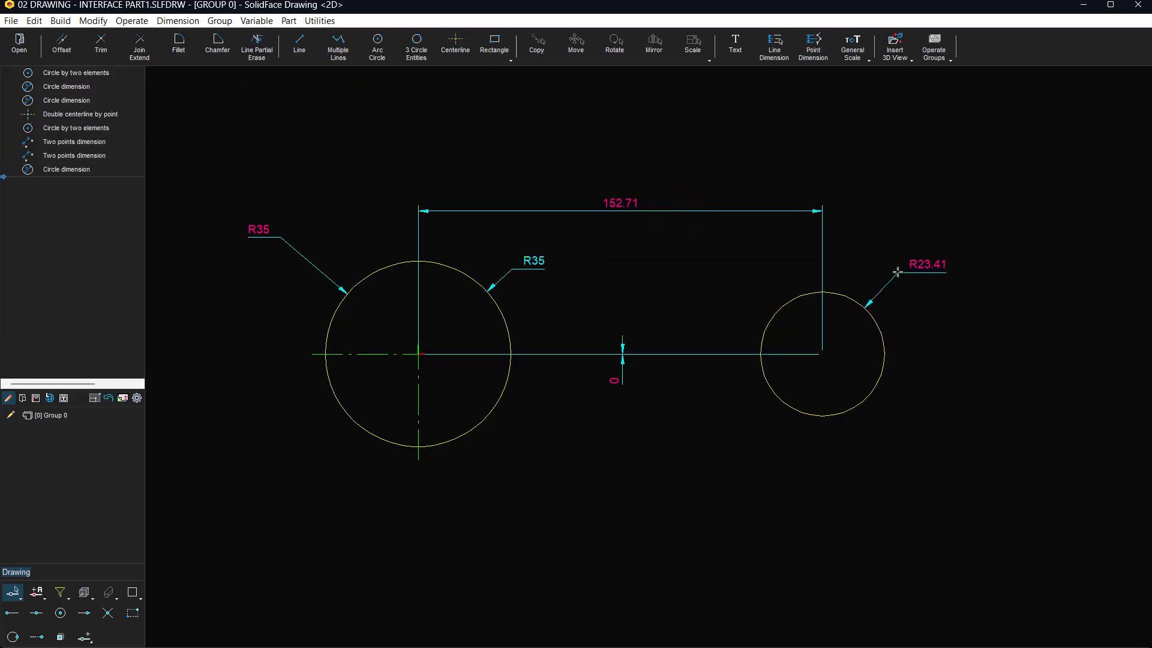
{"action": "left_click", "coordinate": [624, 367]}
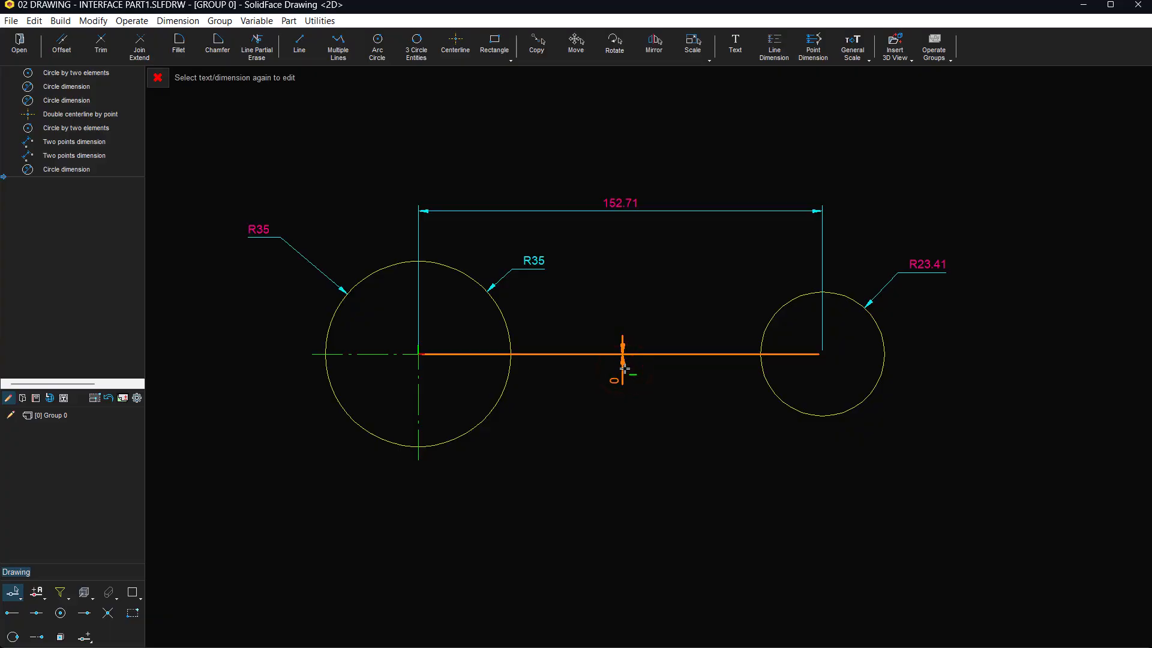
{"action": "key", "text": "Delete"}
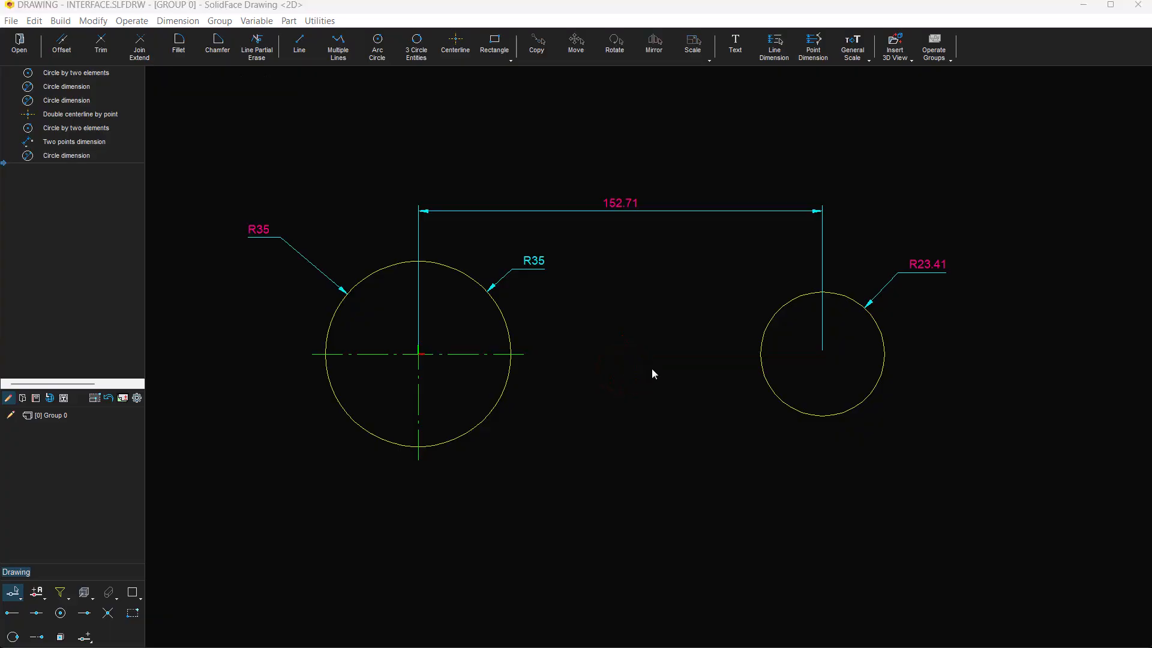
Draw a straight line tangent to the upper sides of both circles, from the large circle to the small one
{"action": "left_click", "coordinate": [292, 52]}
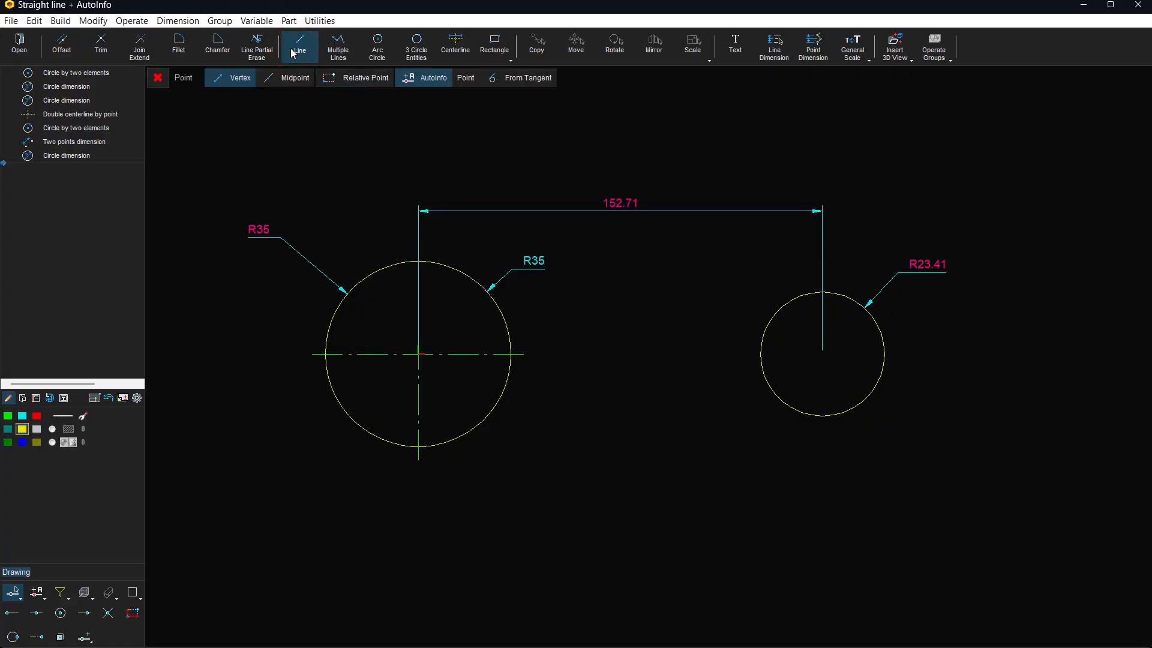
{"action": "left_click", "coordinate": [516, 81]}
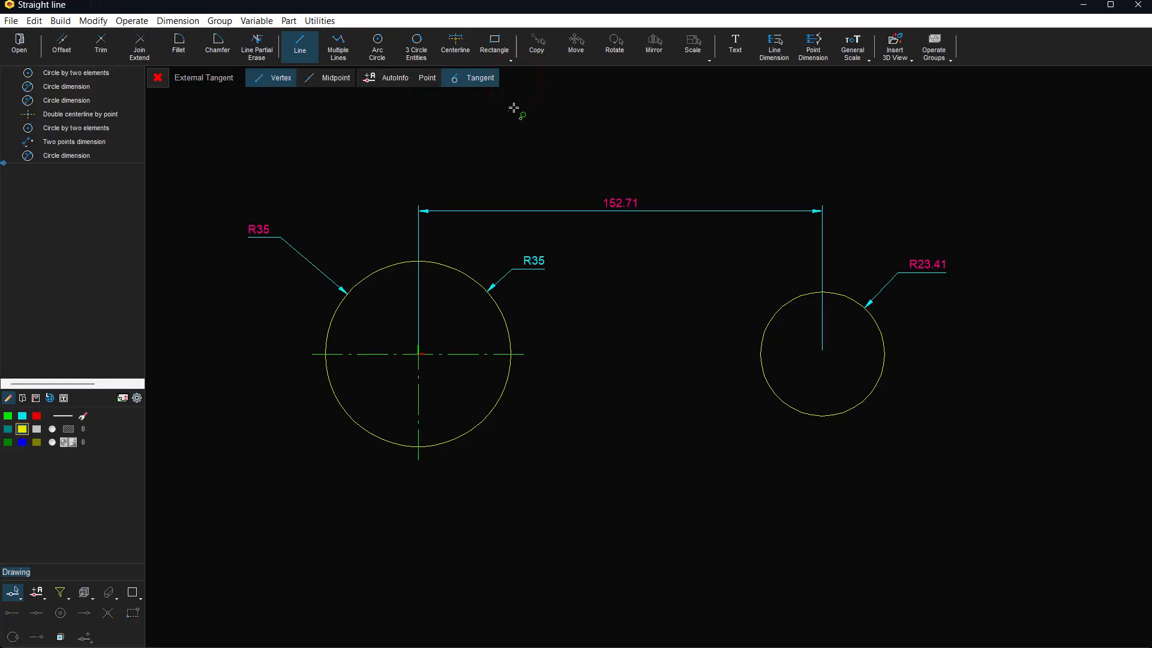
{"action": "left_click", "coordinate": [464, 266]}
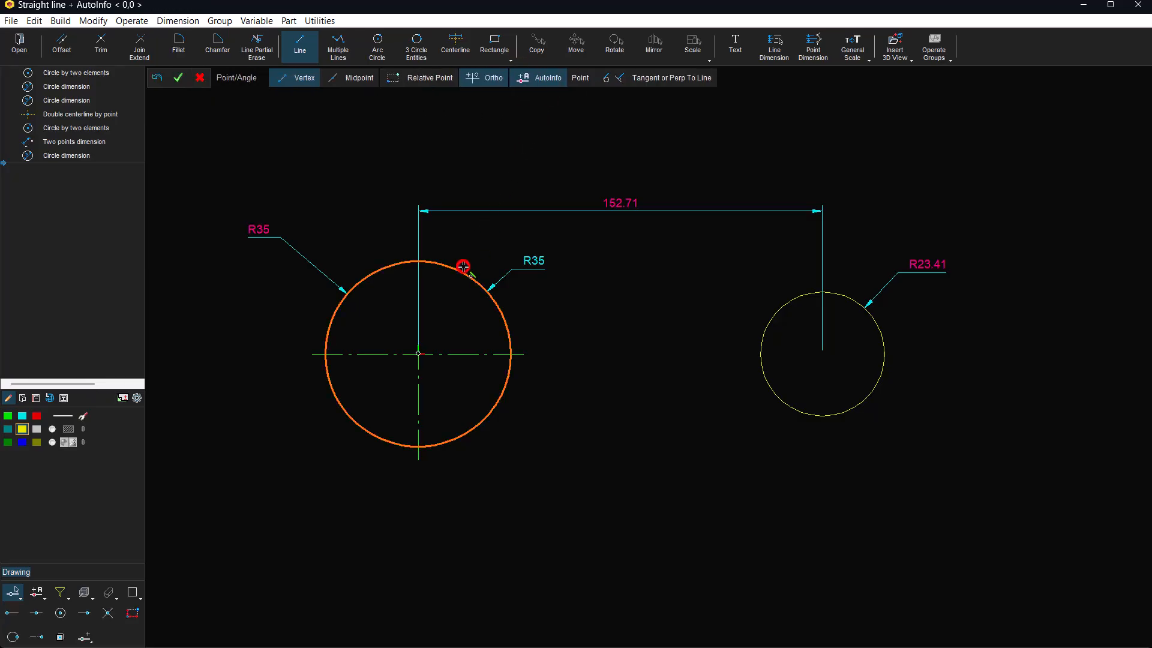
{"action": "left_click", "coordinate": [655, 79]}
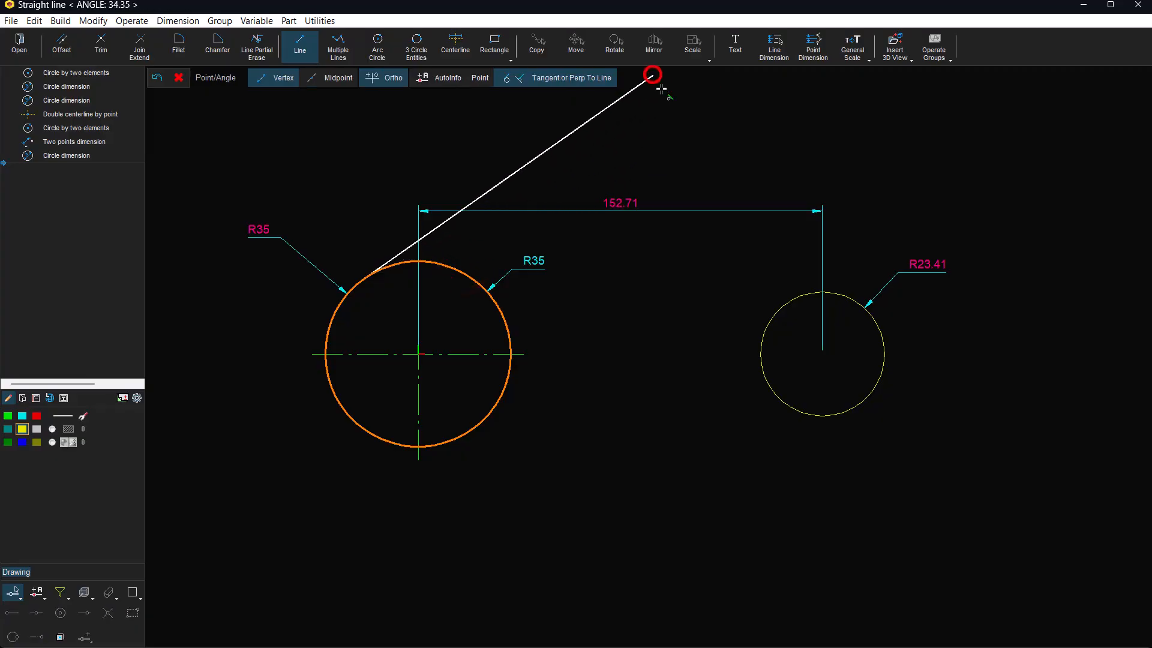
{"action": "left_click", "coordinate": [799, 298]}
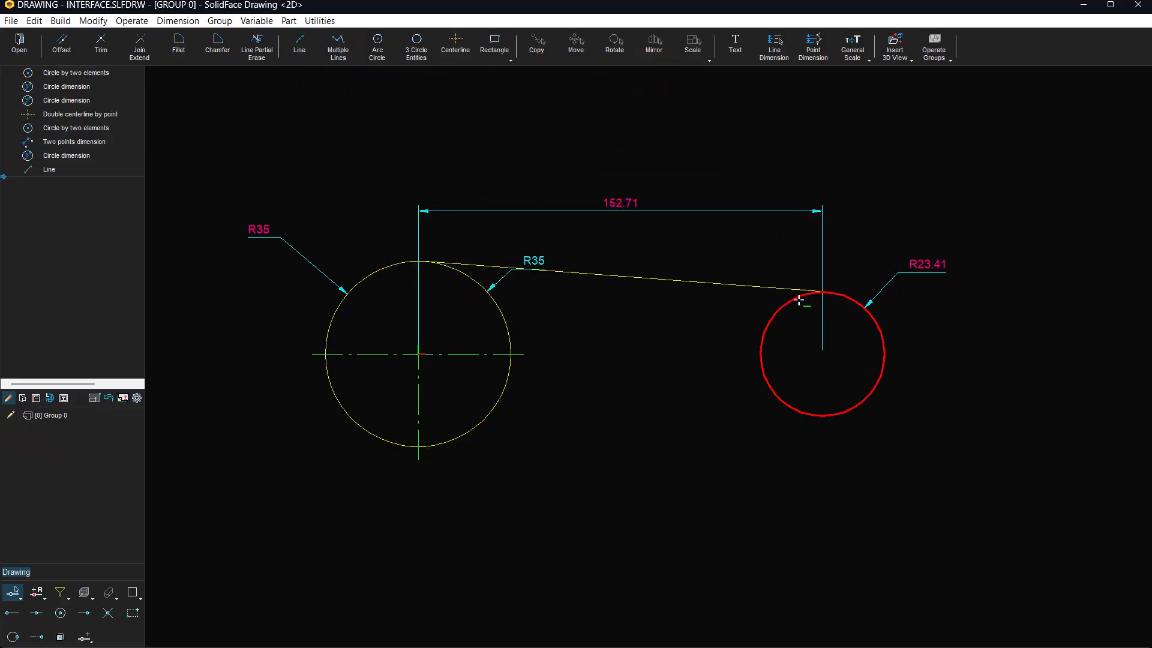
Draw an arc of radius 200 tangent to the lower sides of the small and large circles
{"action": "left_click", "coordinate": [417, 45]}
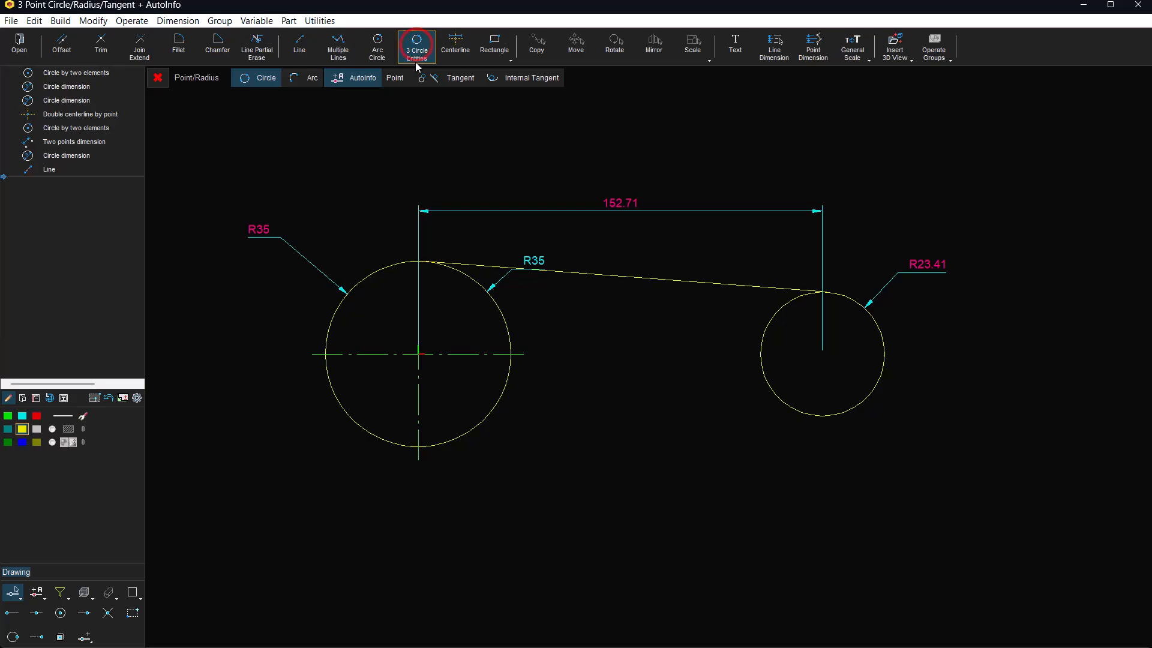
{"action": "left_click", "coordinate": [306, 81]}
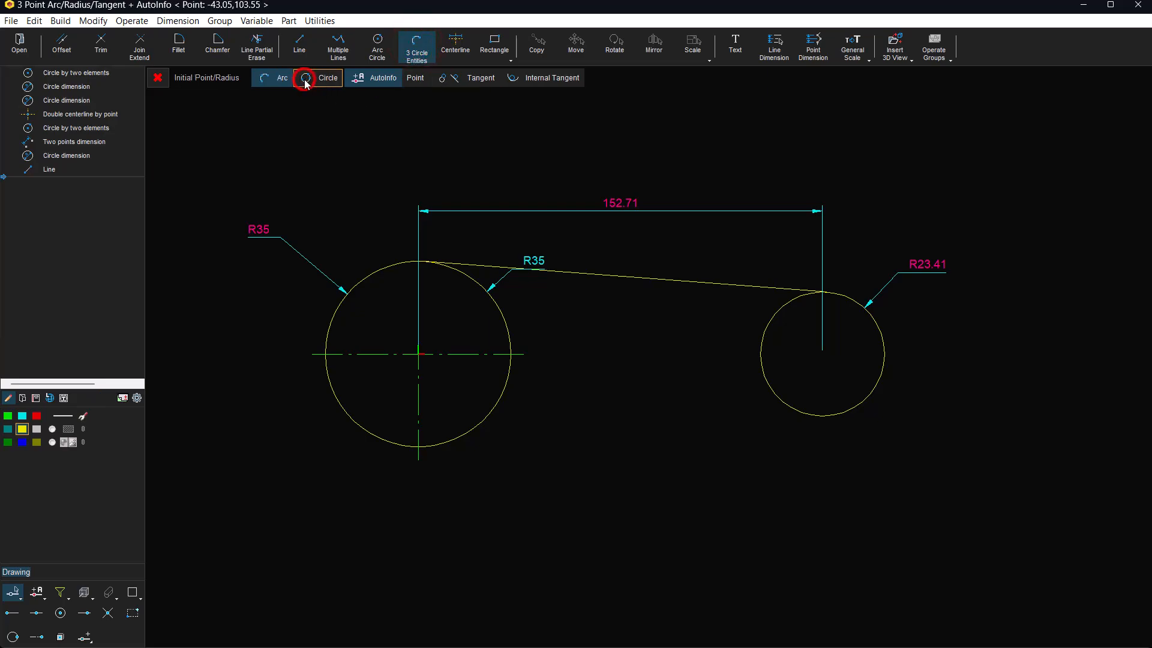
{"action": "left_click", "coordinate": [446, 80]}
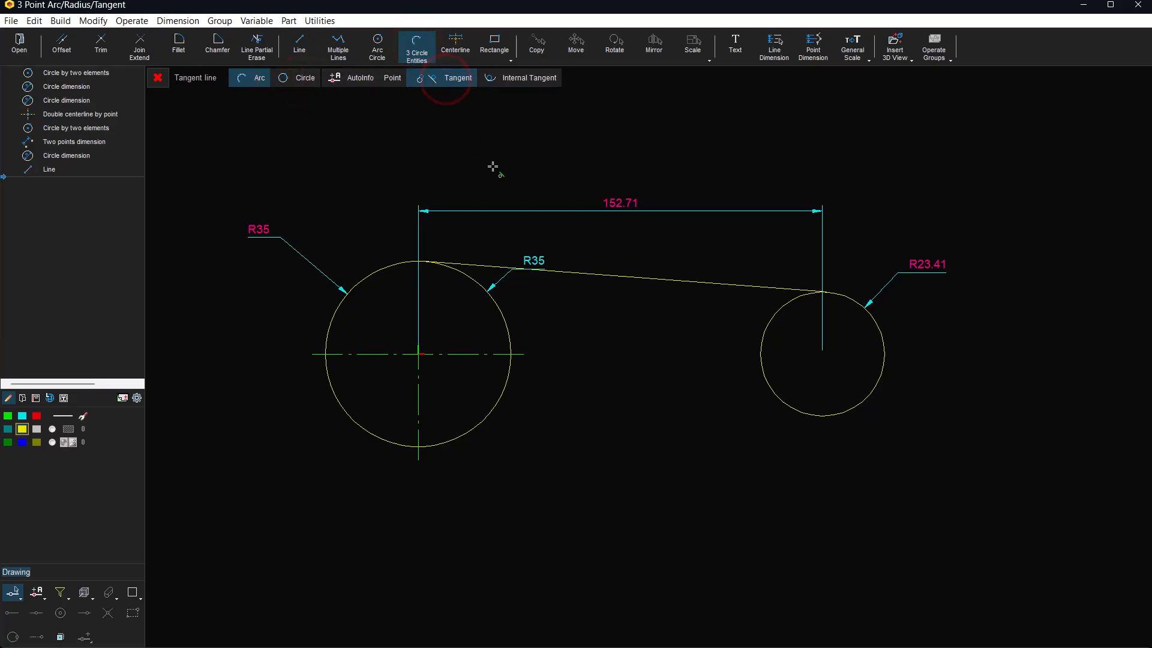
{"action": "left_click", "coordinate": [809, 418]}
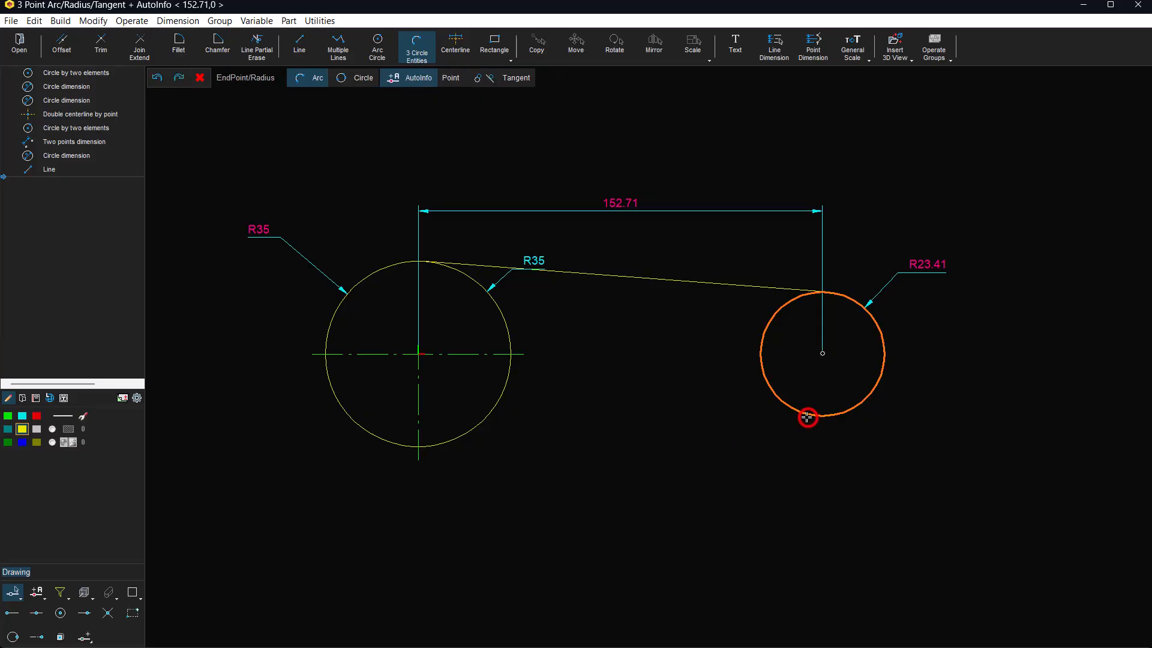
{"action": "left_click", "coordinate": [504, 79]}
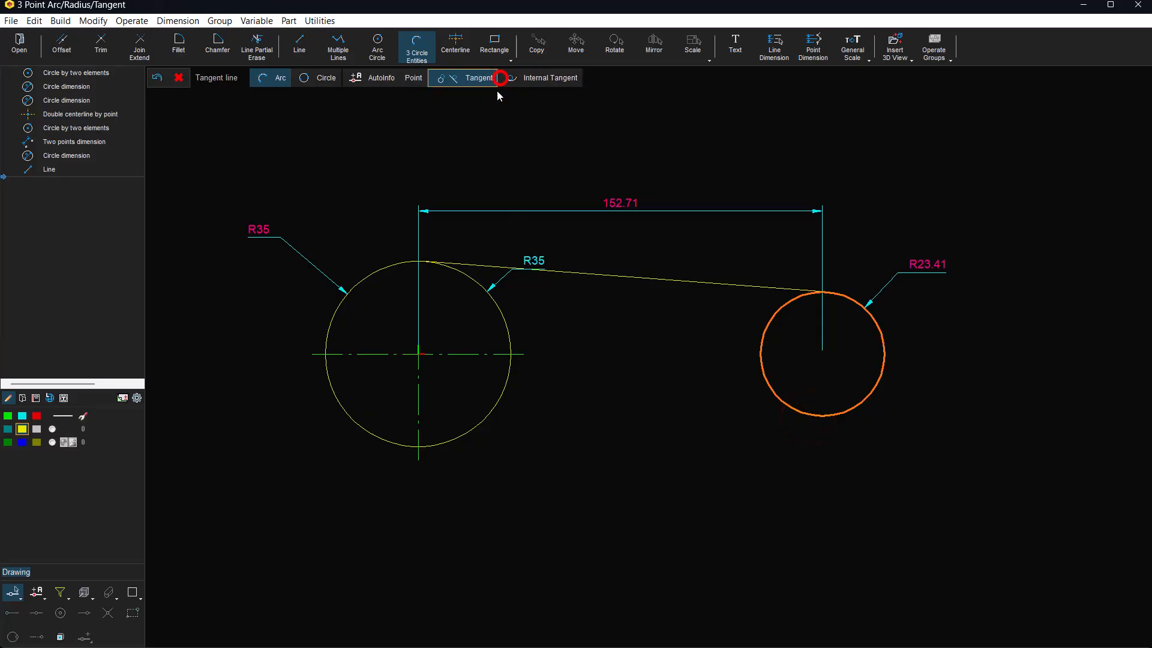
{"action": "left_click", "coordinate": [496, 406]}
{"action": "type", "text": "200"}
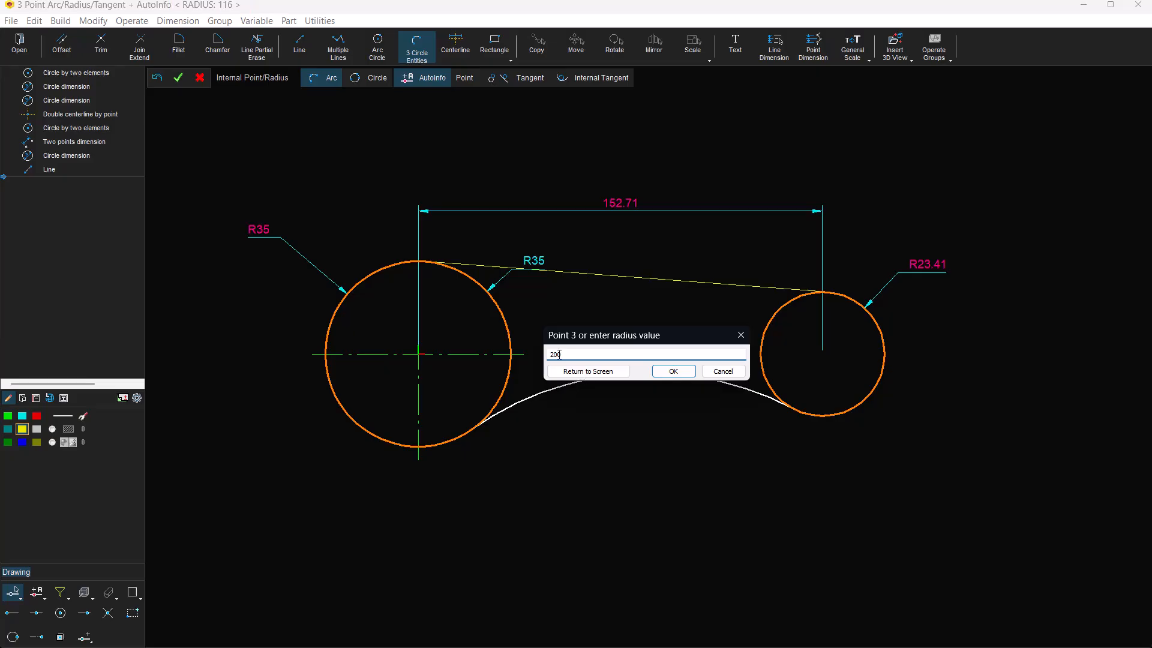
{"action": "left_click", "coordinate": [660, 372]}
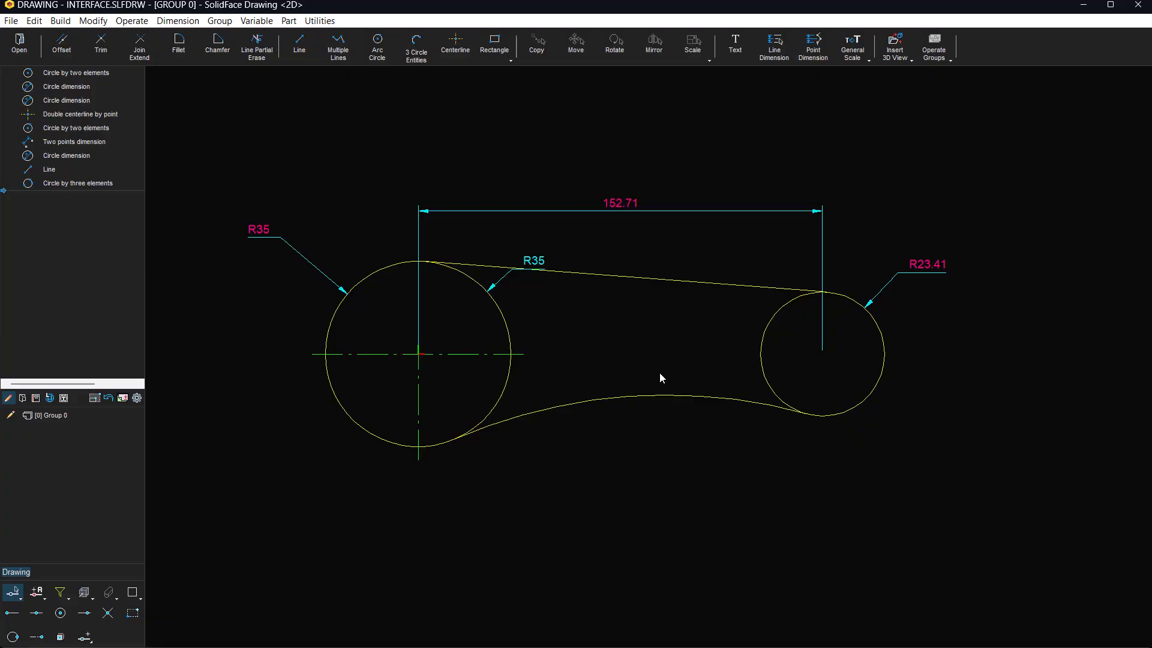
Place a radius dimension on the lower tangent arc, with its text below the arc
{"action": "left_click", "coordinate": [650, 391]}
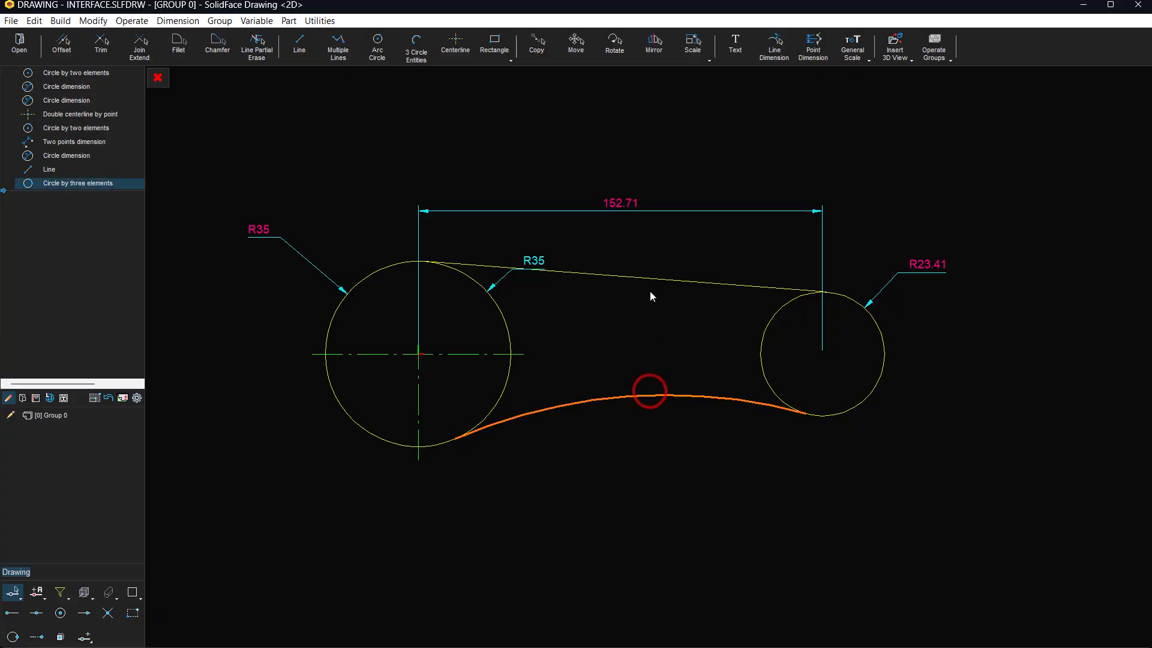
{"action": "left_click", "coordinate": [774, 47]}
{"action": "left_click", "coordinate": [383, 78]}
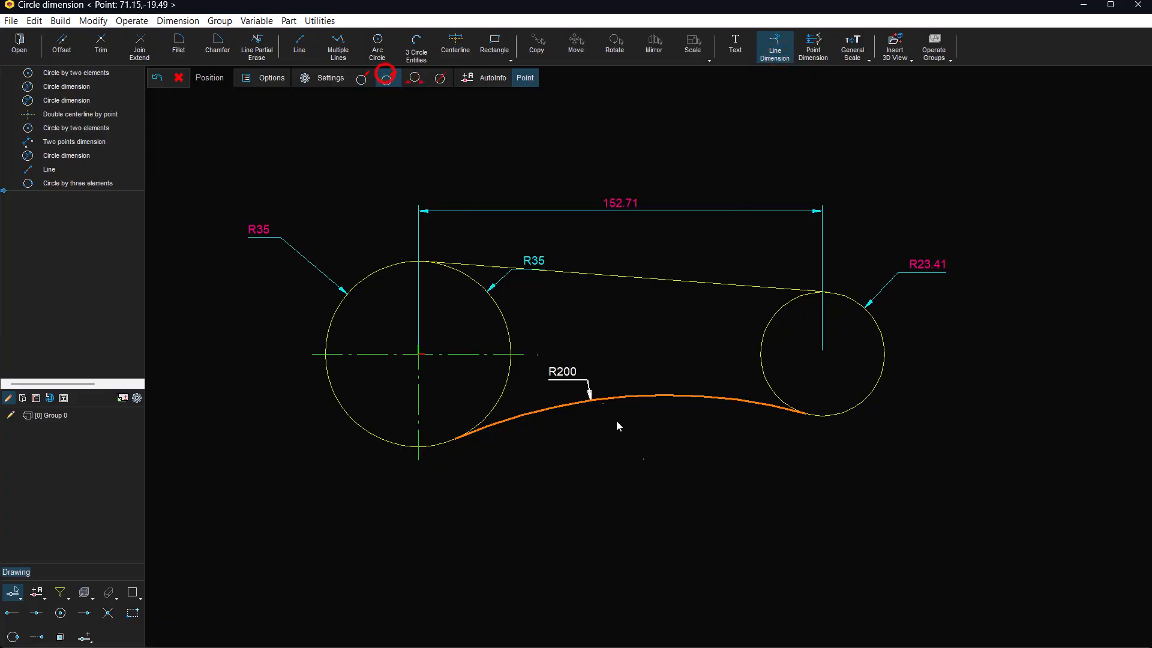
{"action": "left_click", "coordinate": [649, 464]}
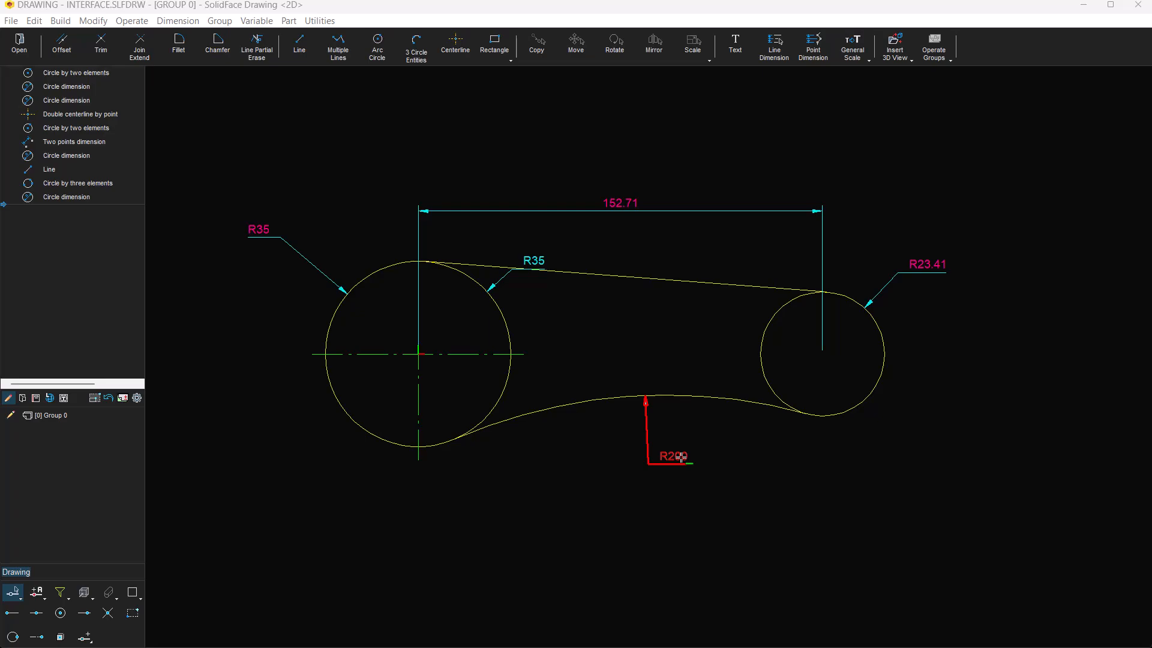
Edit the lower tangent arc through its radius dimension and set the radius to 220
{"action": "left_click", "coordinate": [681, 458]}
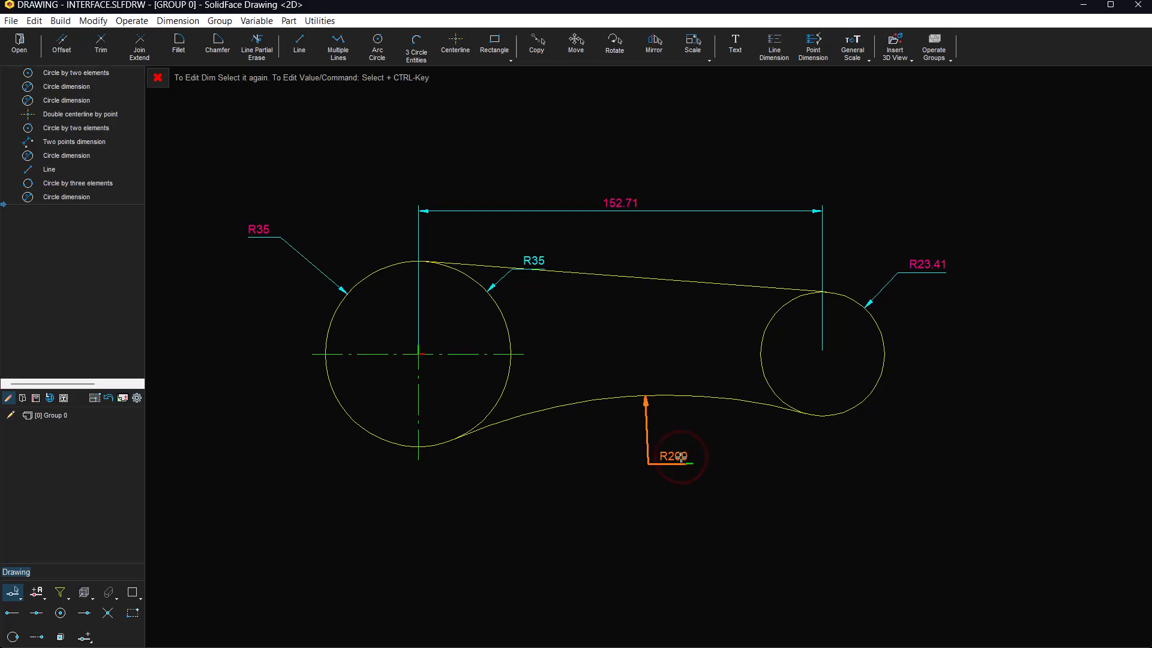
{"action": "left_click", "coordinate": [681, 458], "text": "ctrl"}
{"action": "type", "text": "22"}
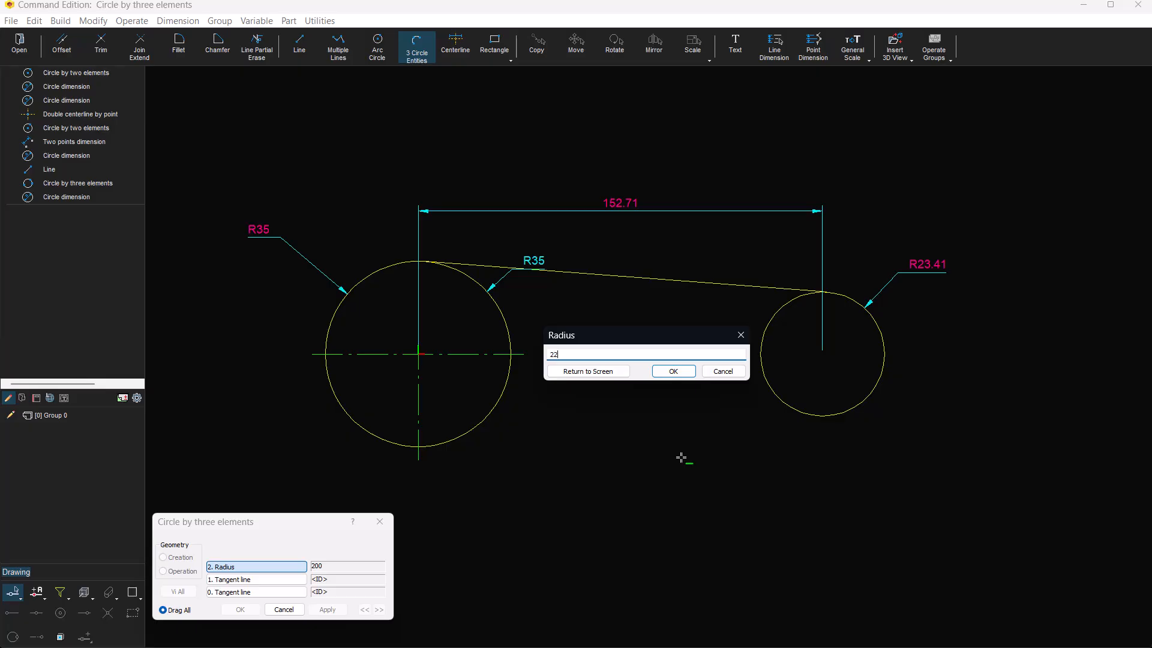
{"action": "key", "text": "Return"}
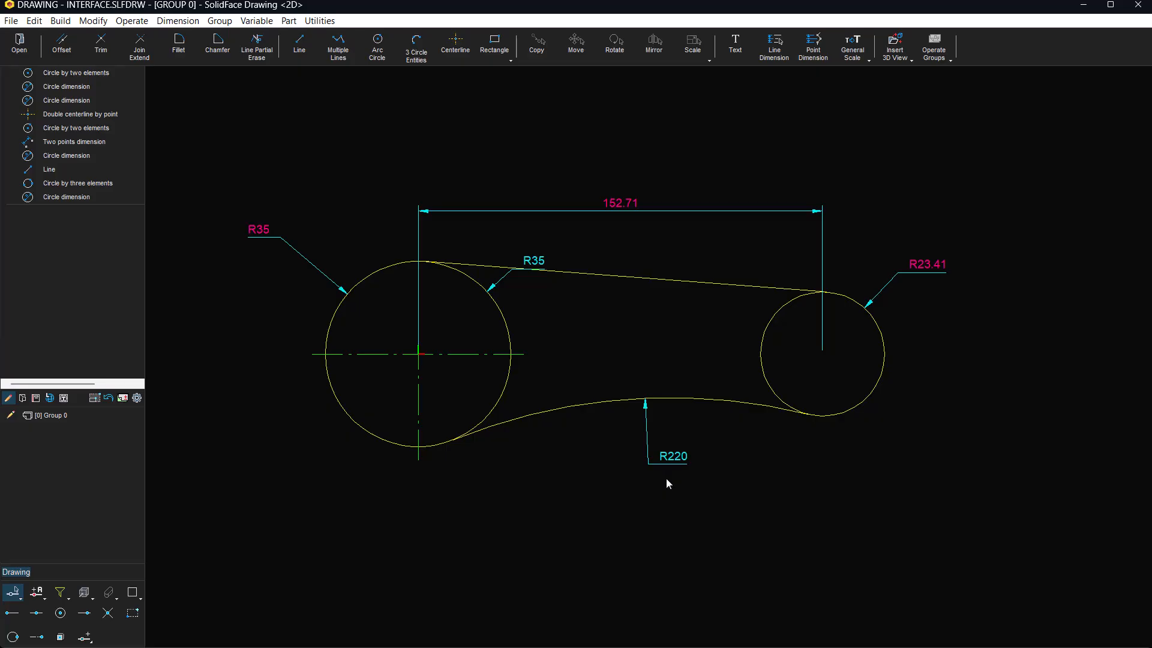
Offset the upper tangent line inward, place the offset dimension beside the large circle, and set the distance to 6
{"action": "left_click", "coordinate": [642, 277]}
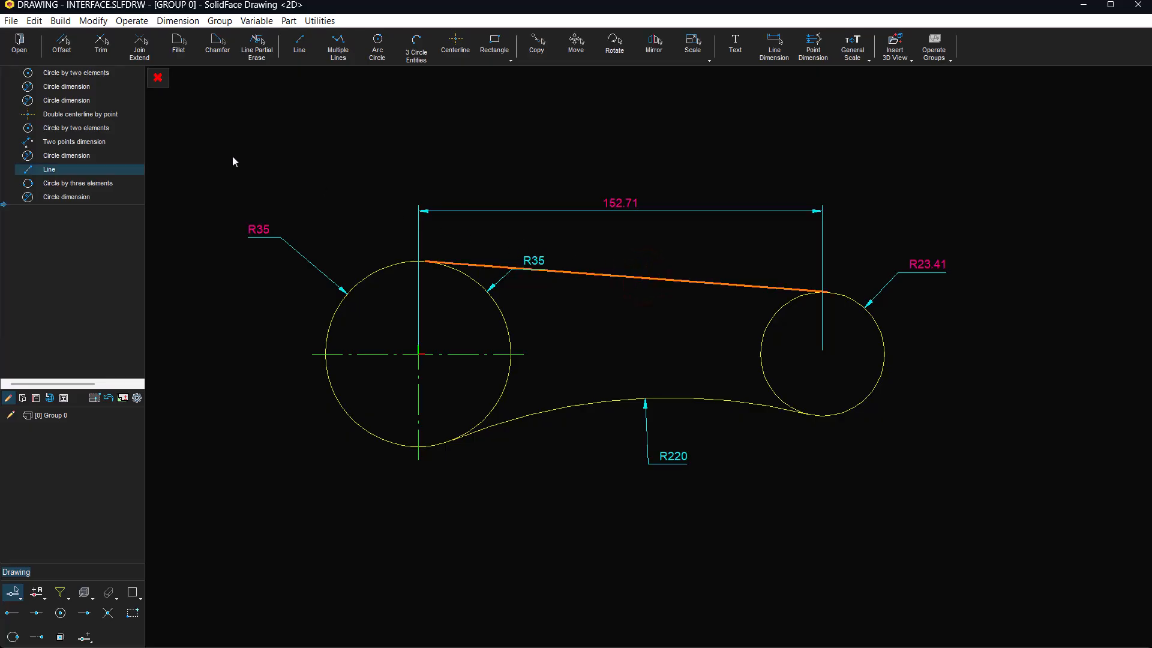
{"action": "left_click", "coordinate": [62, 43]}
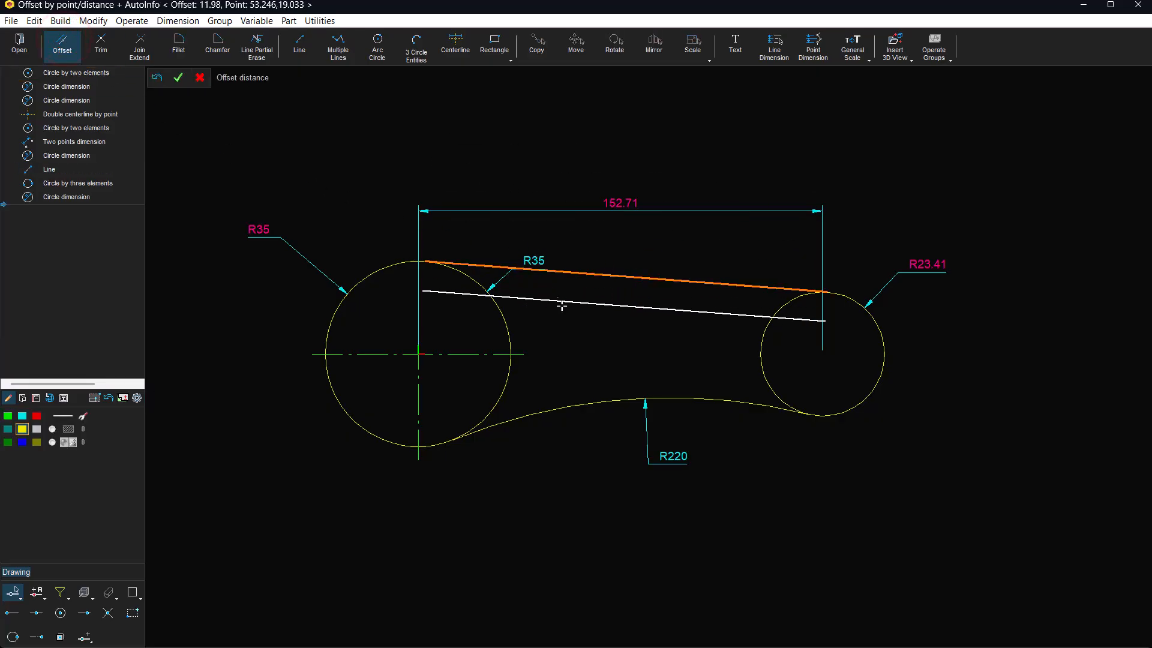
{"action": "left_click", "coordinate": [572, 305]}
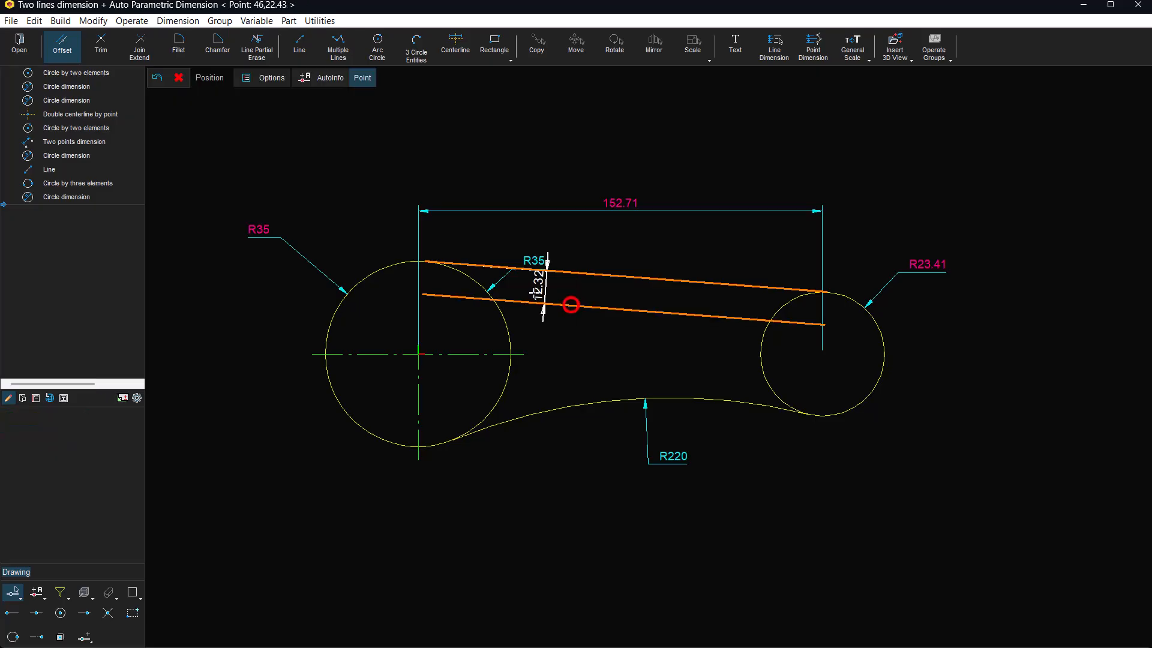
{"action": "left_click", "coordinate": [366, 261]}
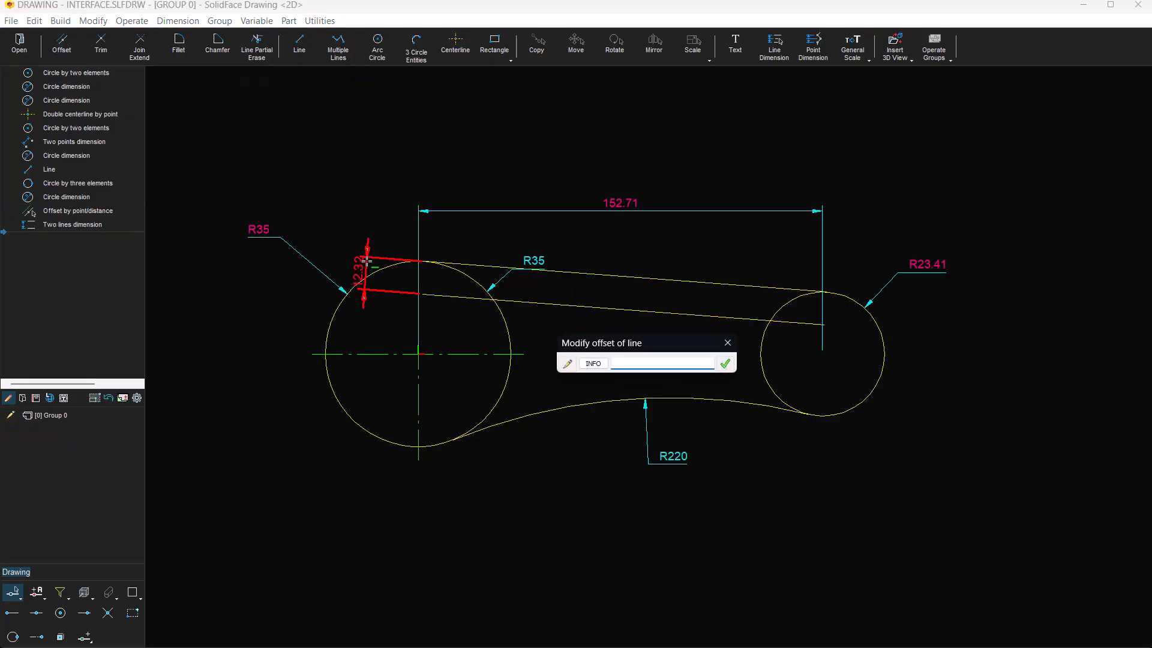
{"action": "type", "text": "6"}
{"action": "key", "text": "Return"}
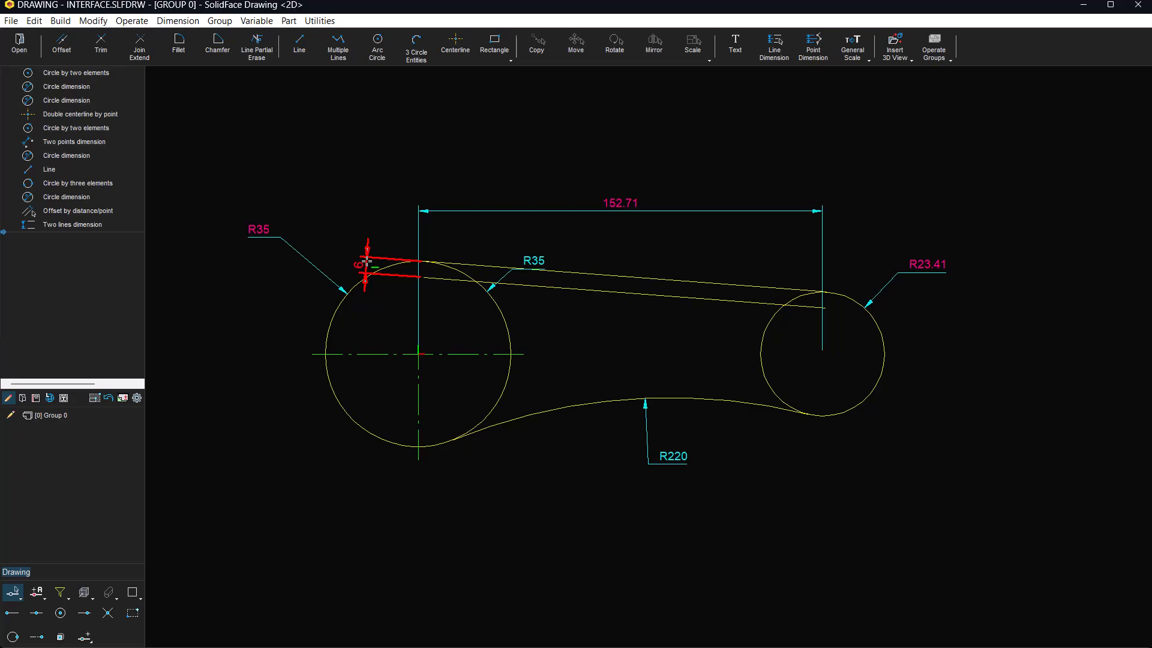
Offset the lower tangent arc inward by 7 and place the offset dimension beyond the small circle
{"action": "left_click", "coordinate": [569, 401]}
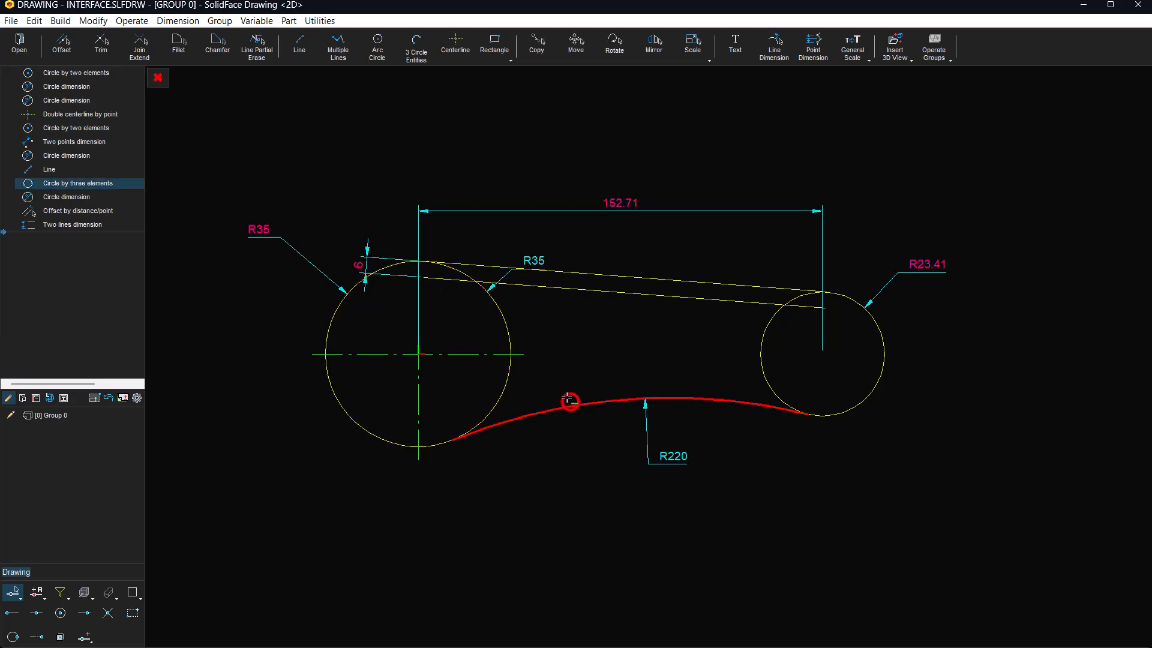
{"action": "left_click", "coordinate": [62, 43]}
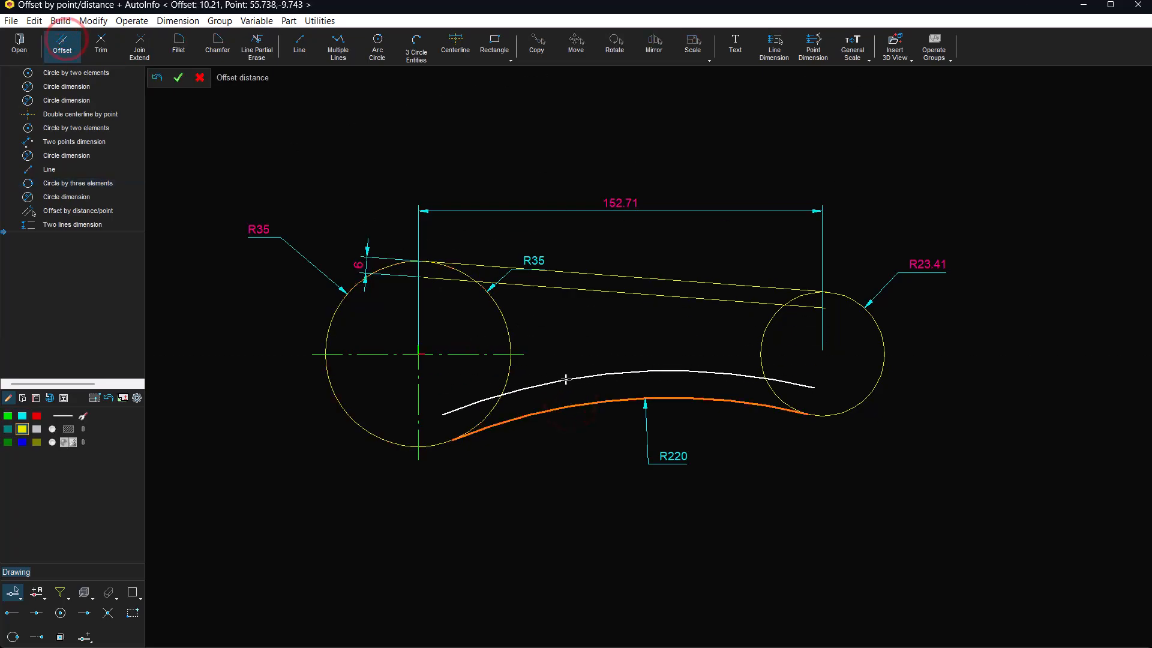
{"action": "left_click", "coordinate": [566, 387]}
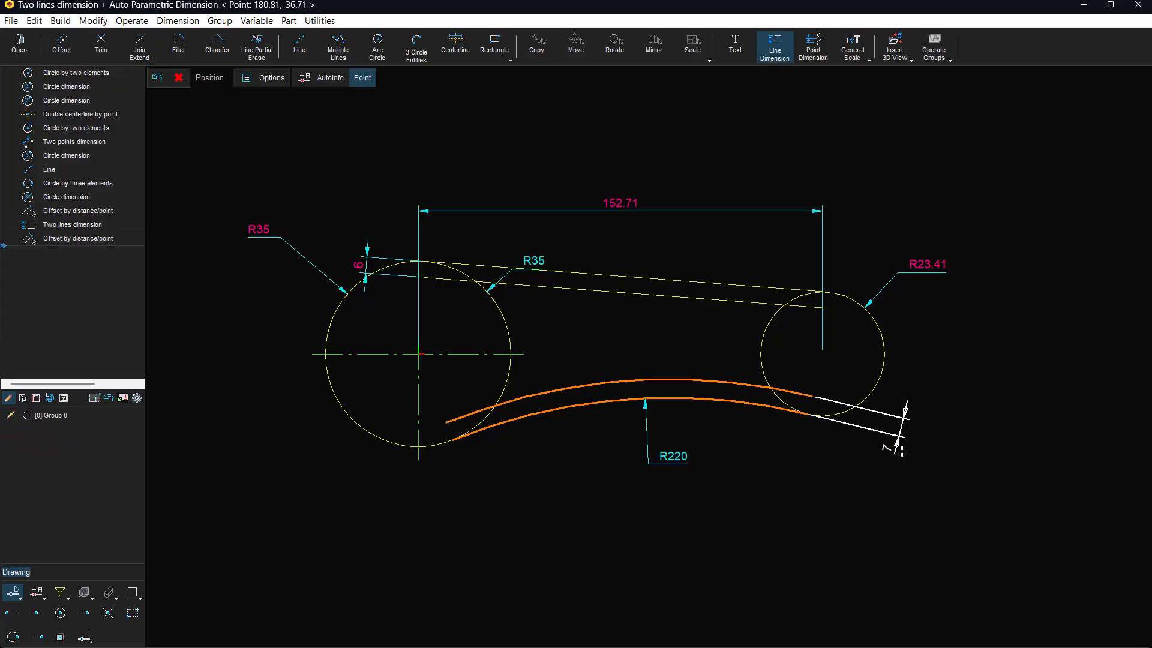
{"action": "left_click", "coordinate": [924, 453]}
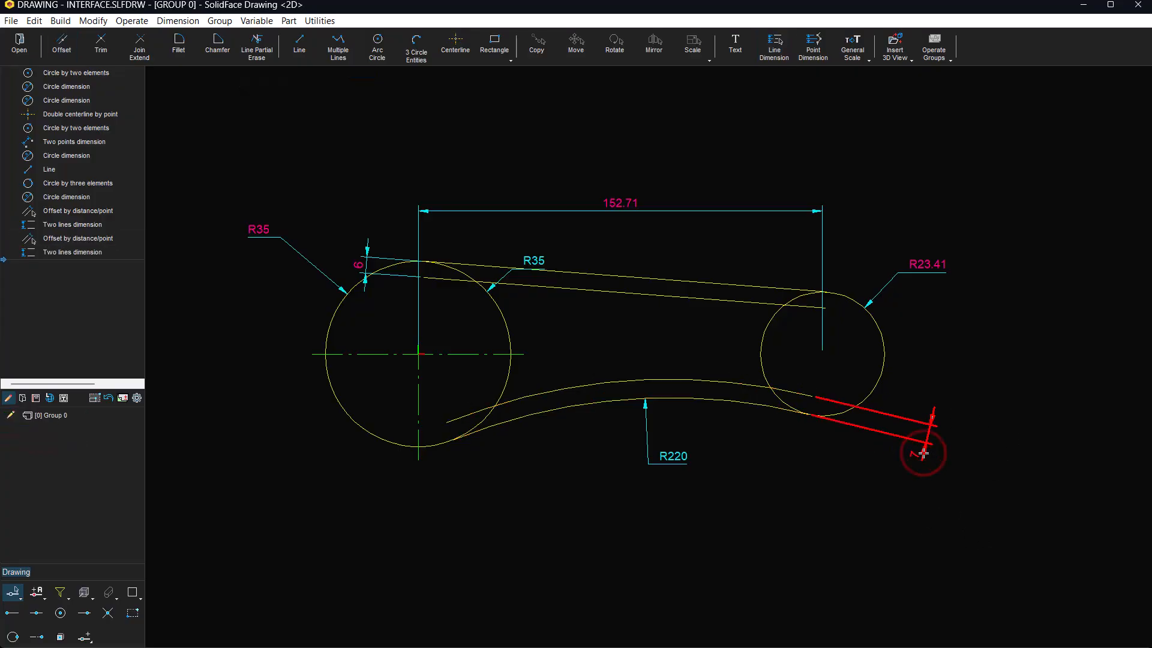
Fillet the corners between the offset line, large circle, offset arc and small circle with radius 8
{"action": "left_click", "coordinate": [617, 296]}
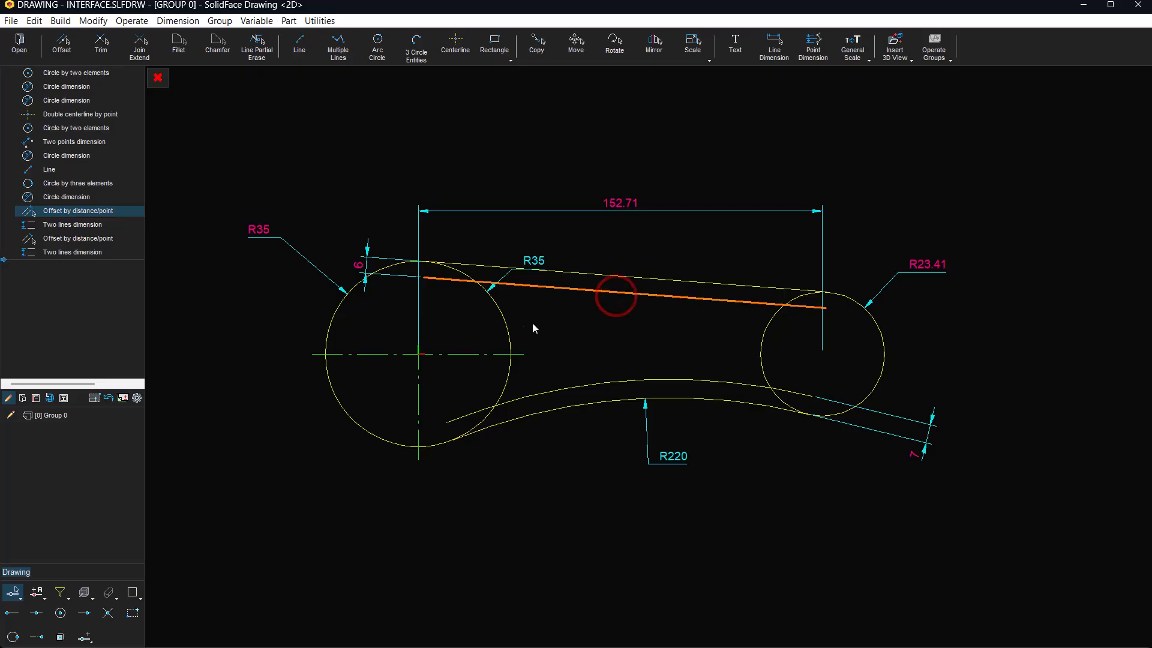
{"action": "left_click", "coordinate": [507, 328]}
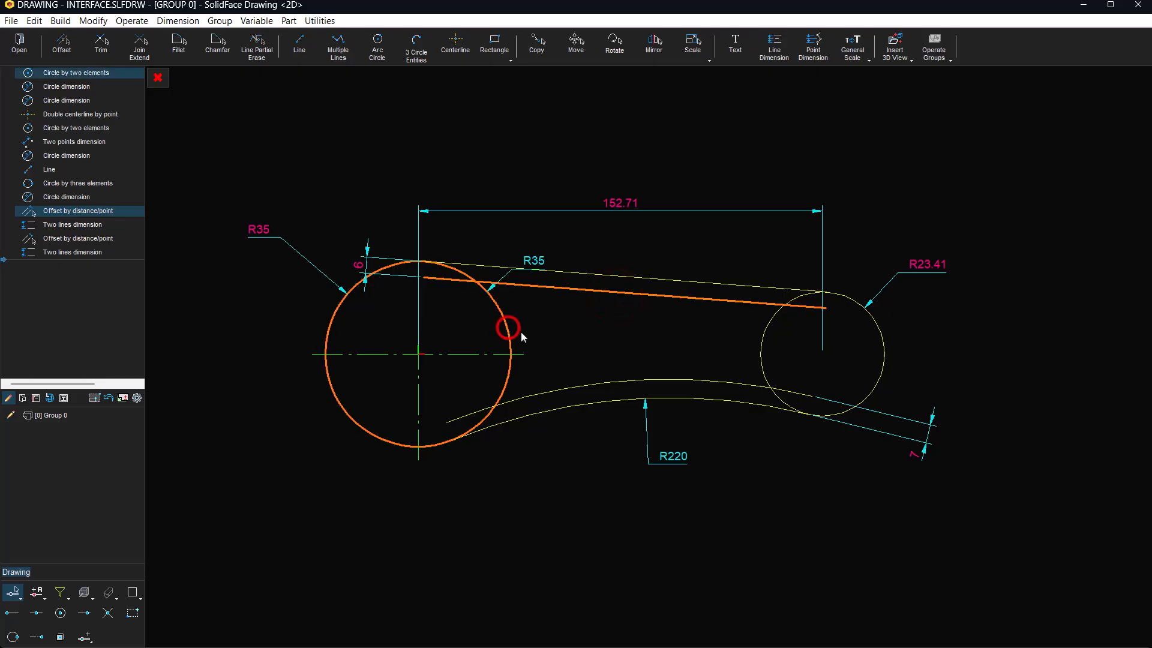
{"action": "left_click", "coordinate": [619, 379]}
{"action": "left_click", "coordinate": [762, 341]}
{"action": "left_click", "coordinate": [180, 45]}
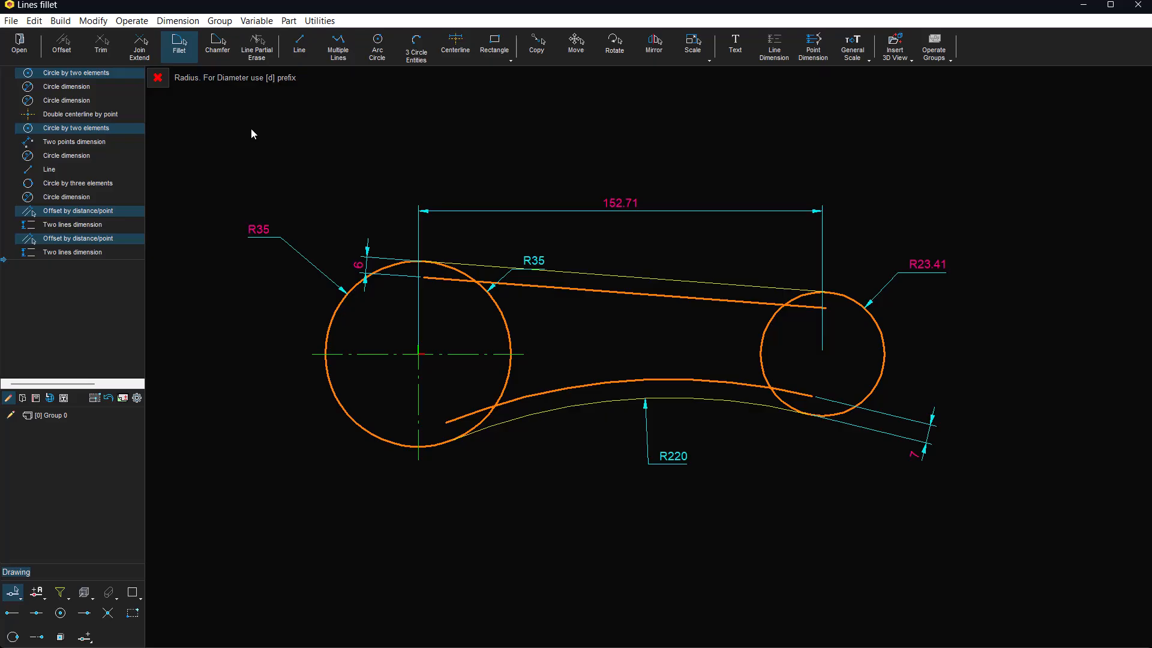
{"action": "type", "text": "8"}
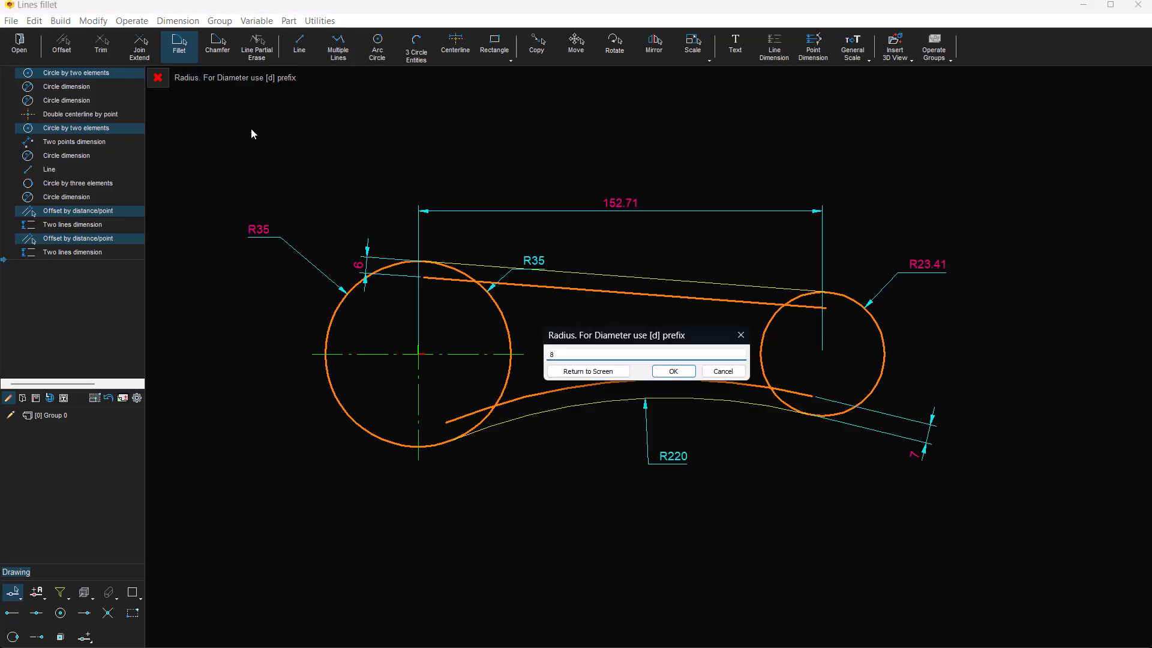
{"action": "key", "text": "Return"}
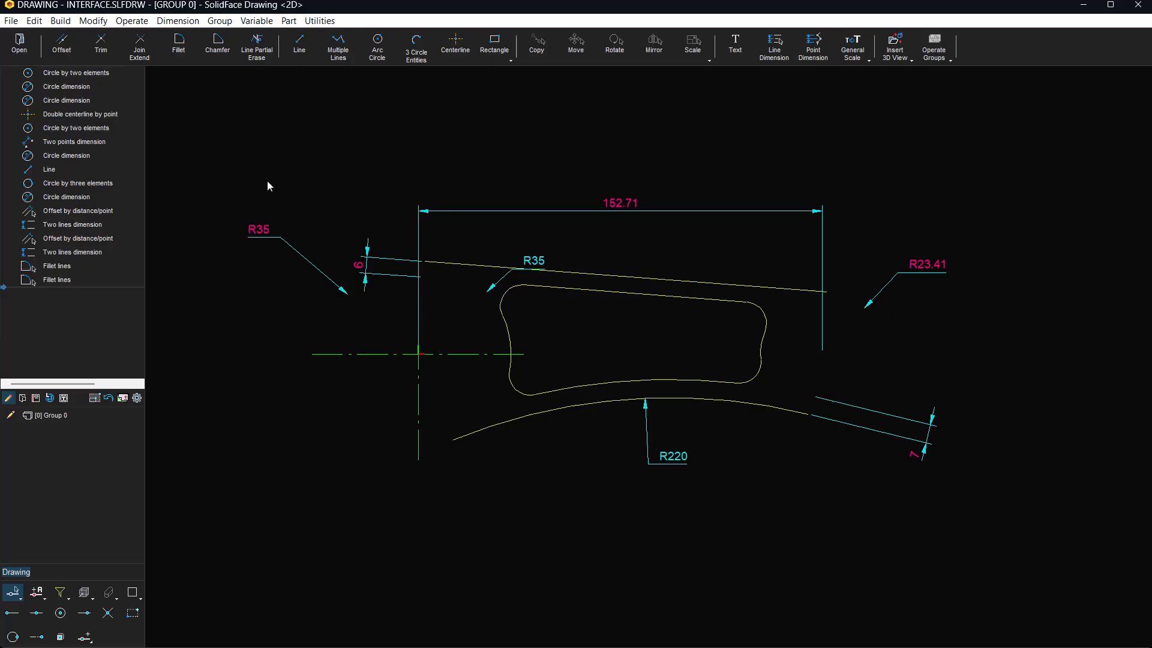
Delete all commands in the history from the first Fillet lines entry onward
{"action": "left_click", "coordinate": [77, 266]}
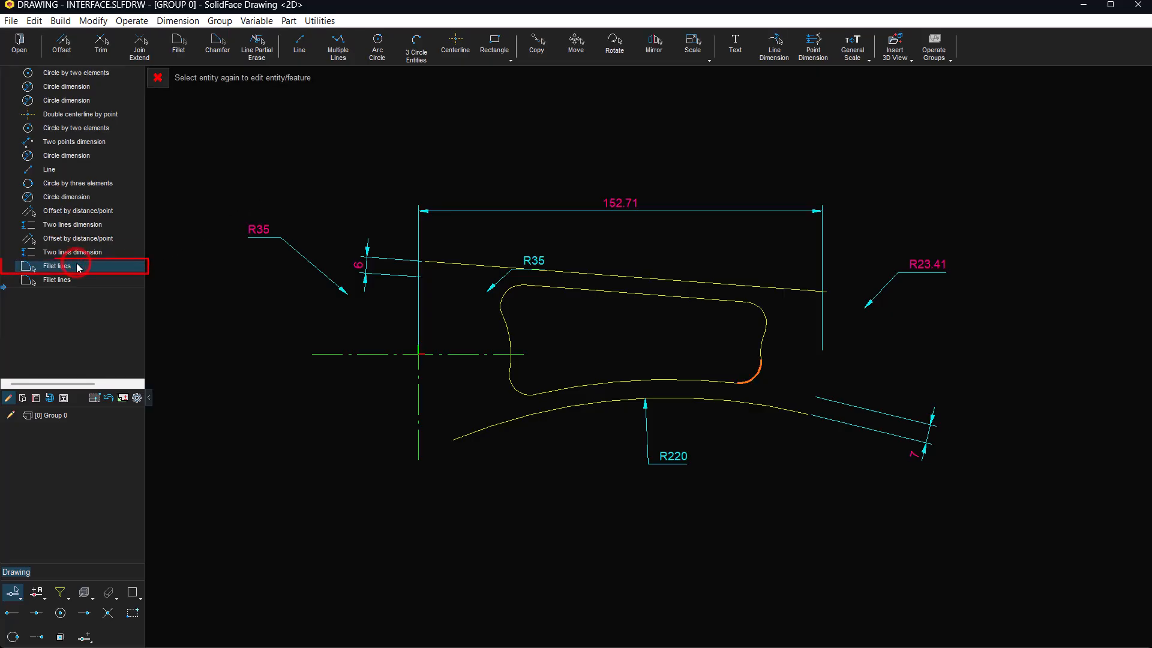
{"action": "right_click", "coordinate": [77, 266]}
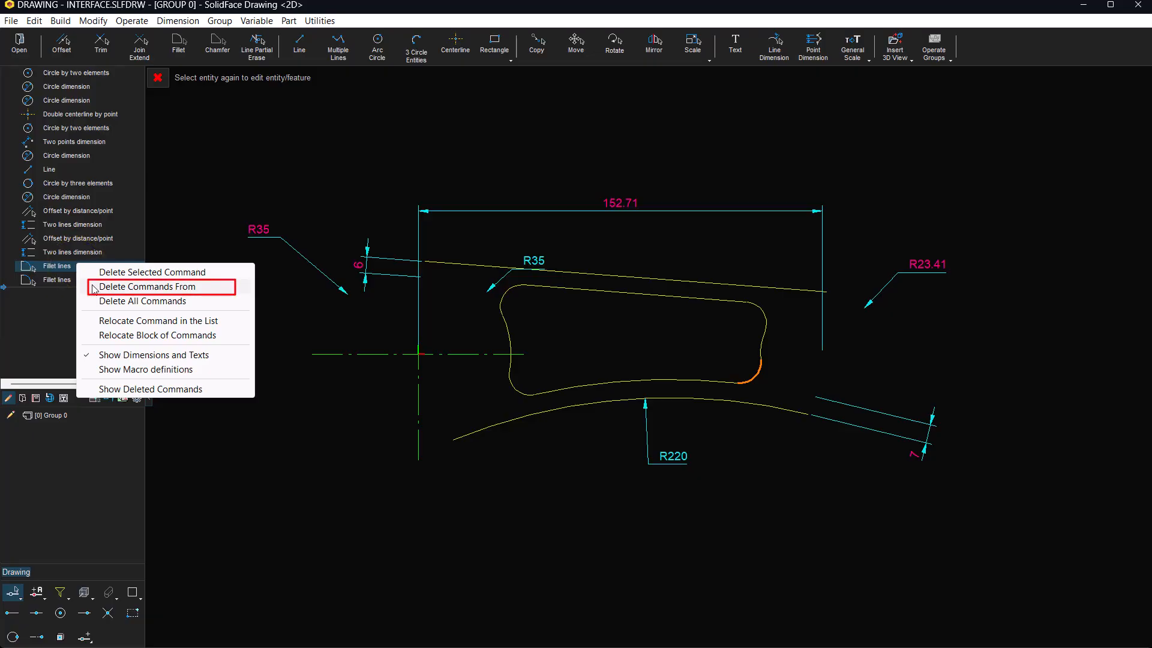
{"action": "left_click", "coordinate": [93, 287]}
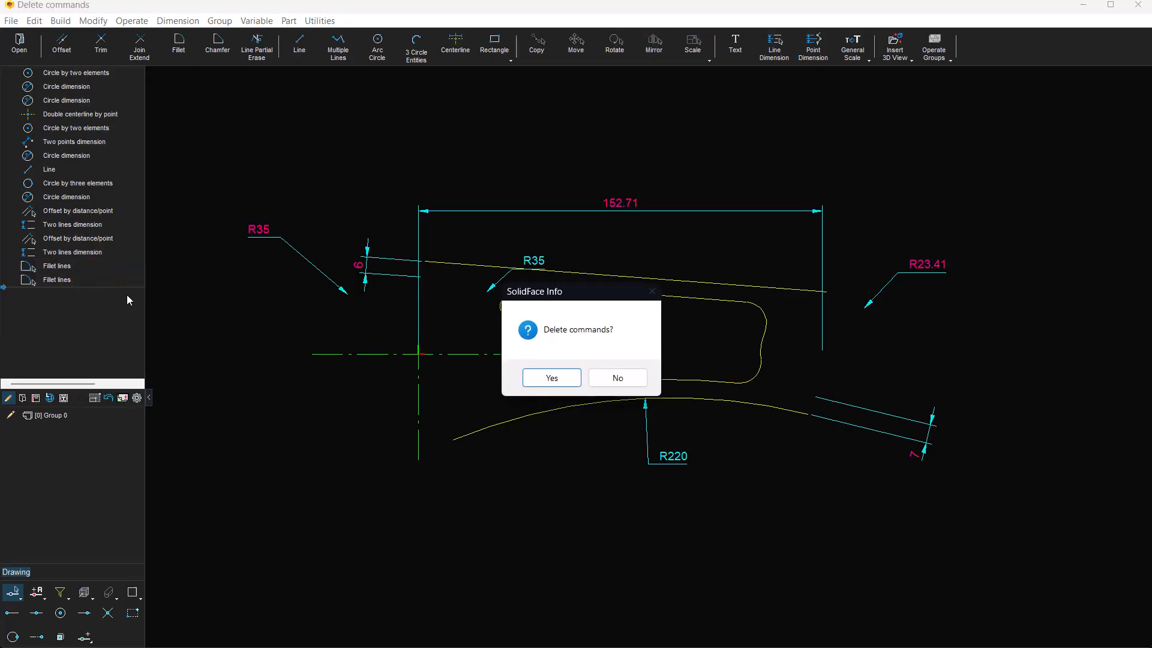
{"action": "left_click", "coordinate": [552, 378]}
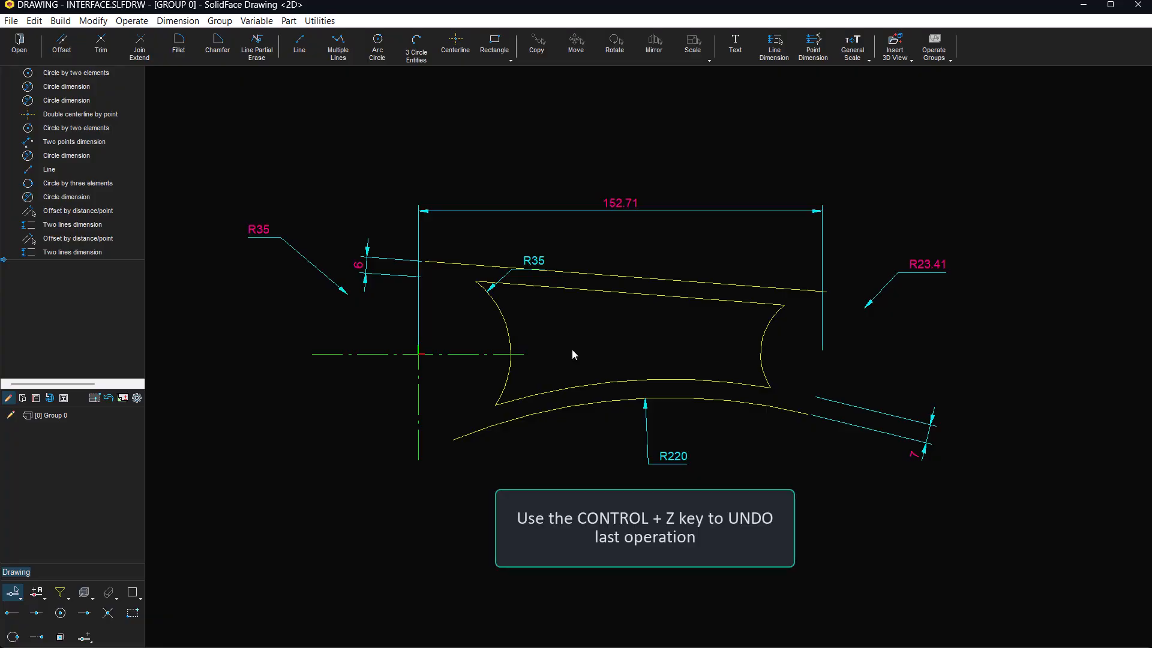
Undo the trimming left by the fillets to restore both full circles and the offset curves
{"action": "key", "text": "ctrl+z"}
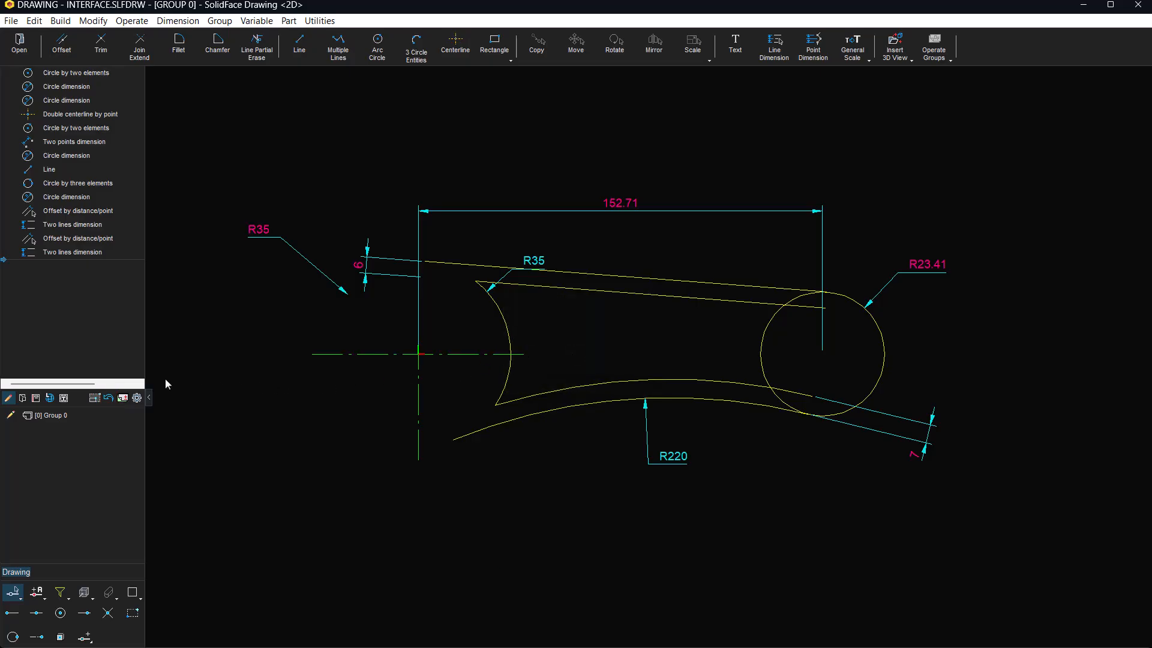
{"action": "left_click", "coordinate": [108, 398]}
{"action": "left_click", "coordinate": [566, 378]}
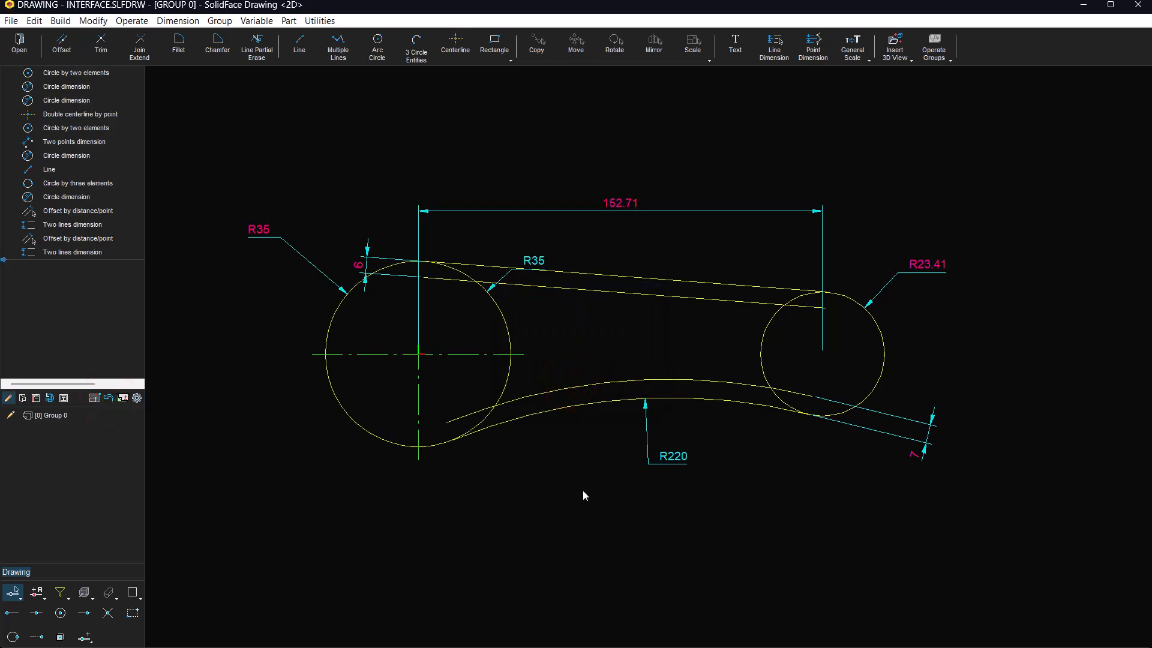
Fit the whole drawing in the view
{"action": "mouse_move", "coordinate": [675, 586]}
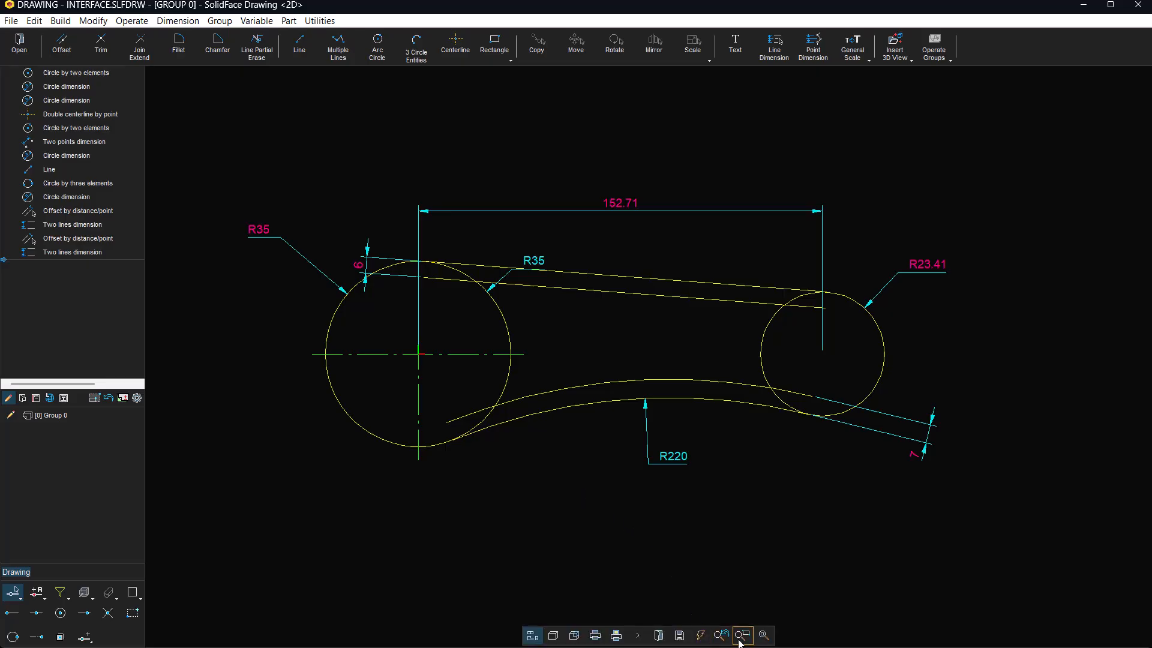
{"action": "left_click", "coordinate": [773, 637]}
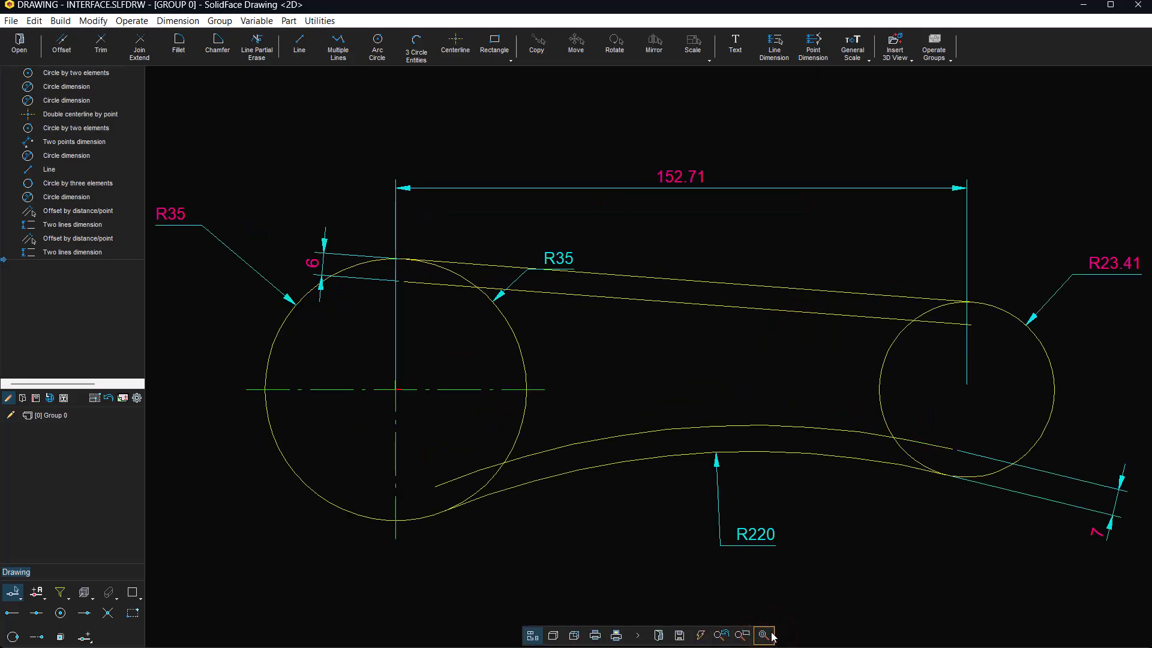
Trim the large circle between the upper tangent line and the lower R220 arc, breaking it where they meet
{"action": "left_click", "coordinate": [266, 361]}
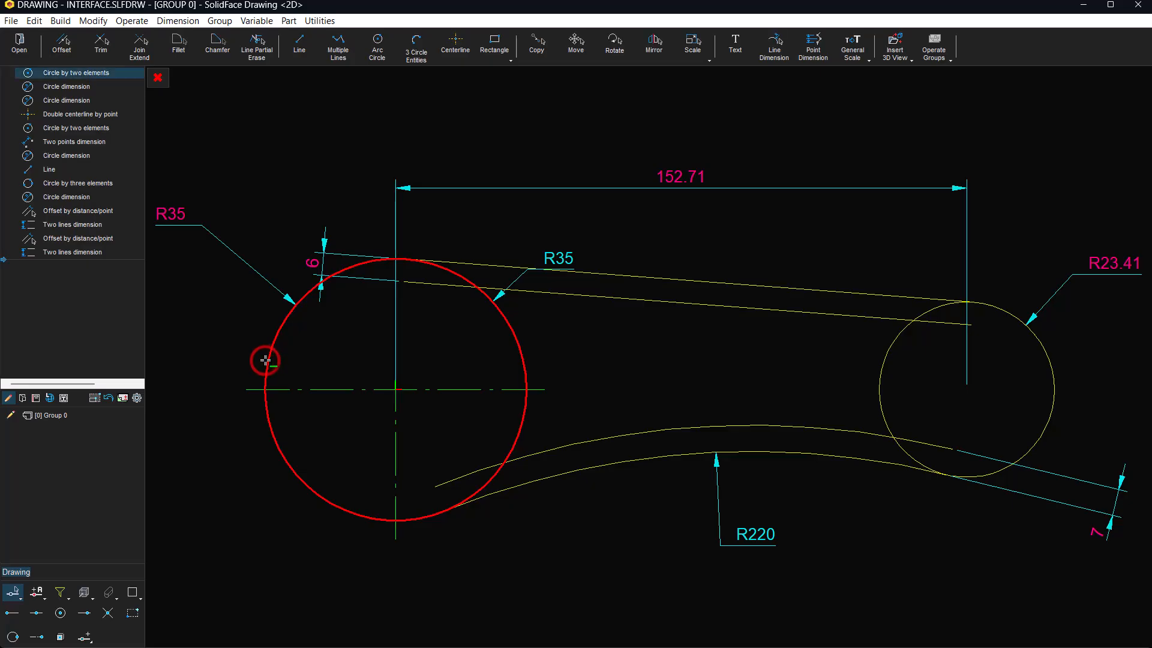
{"action": "left_click", "coordinate": [103, 45]}
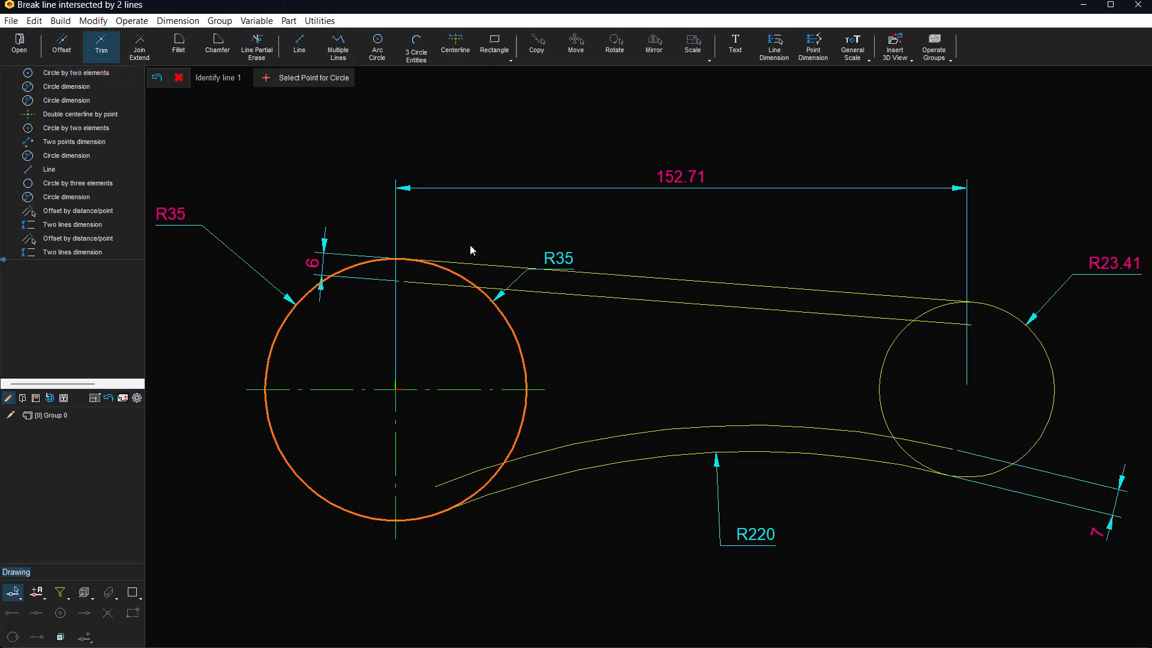
{"action": "left_click", "coordinate": [477, 259]}
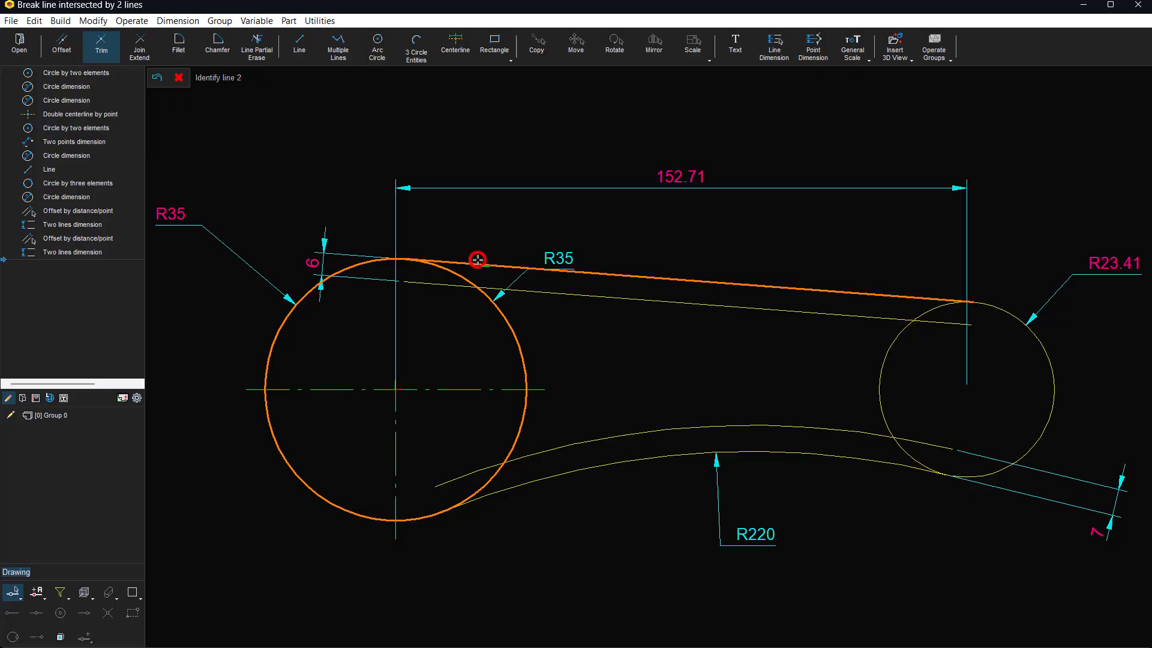
{"action": "left_click", "coordinate": [553, 477]}
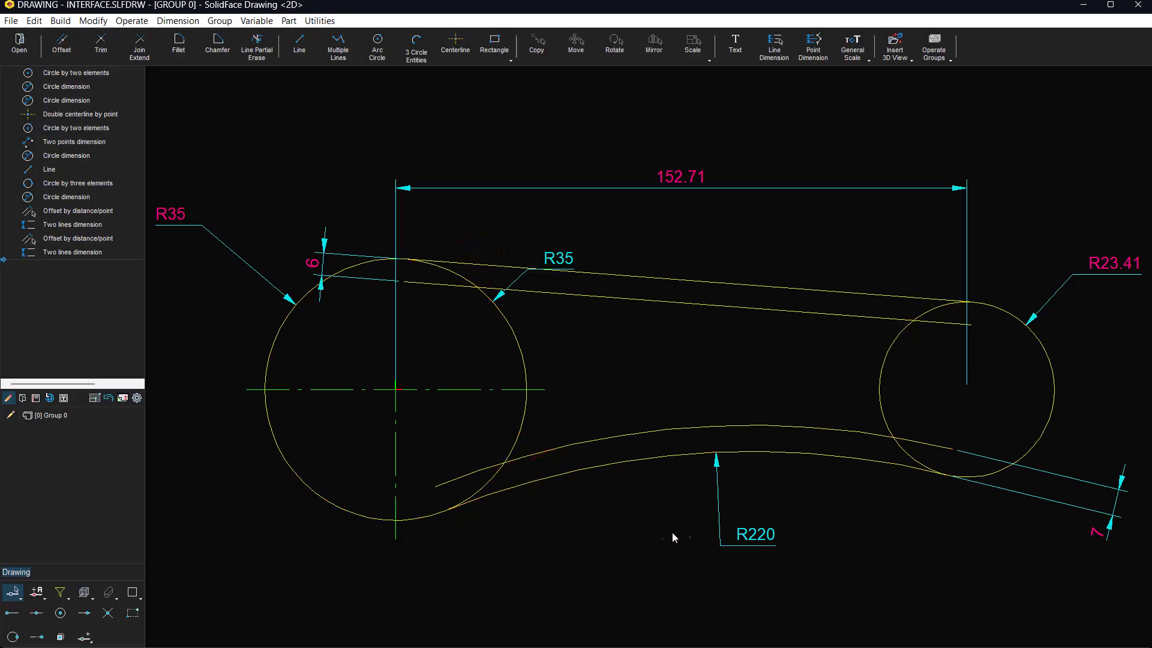
Trim the small circle between the upper tangent line and the lower R220 arc, breaking it where they meet
{"action": "left_click", "coordinate": [1056, 390]}
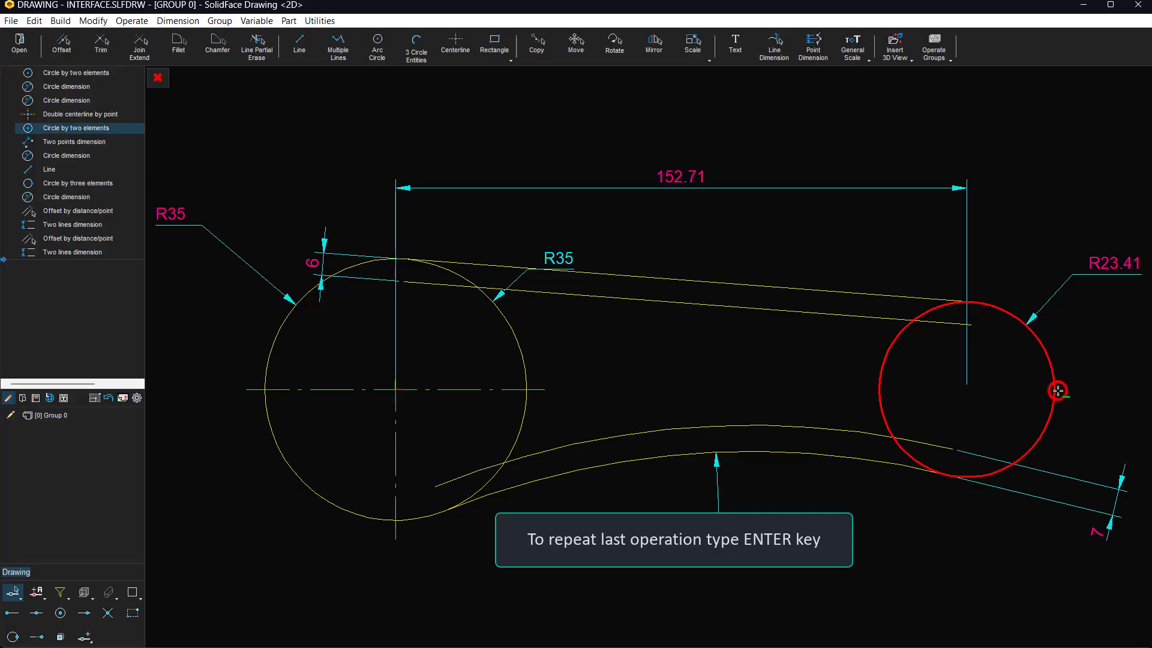
{"action": "left_click", "coordinate": [98, 45]}
{"action": "left_click", "coordinate": [831, 291]}
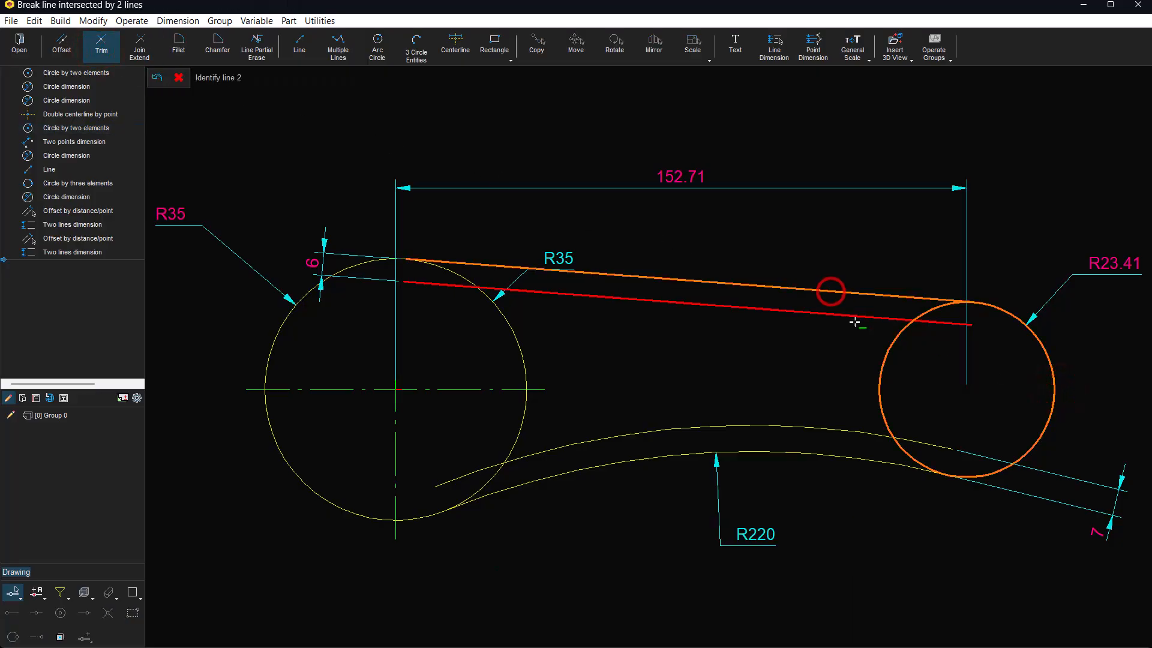
{"action": "left_click", "coordinate": [875, 462]}
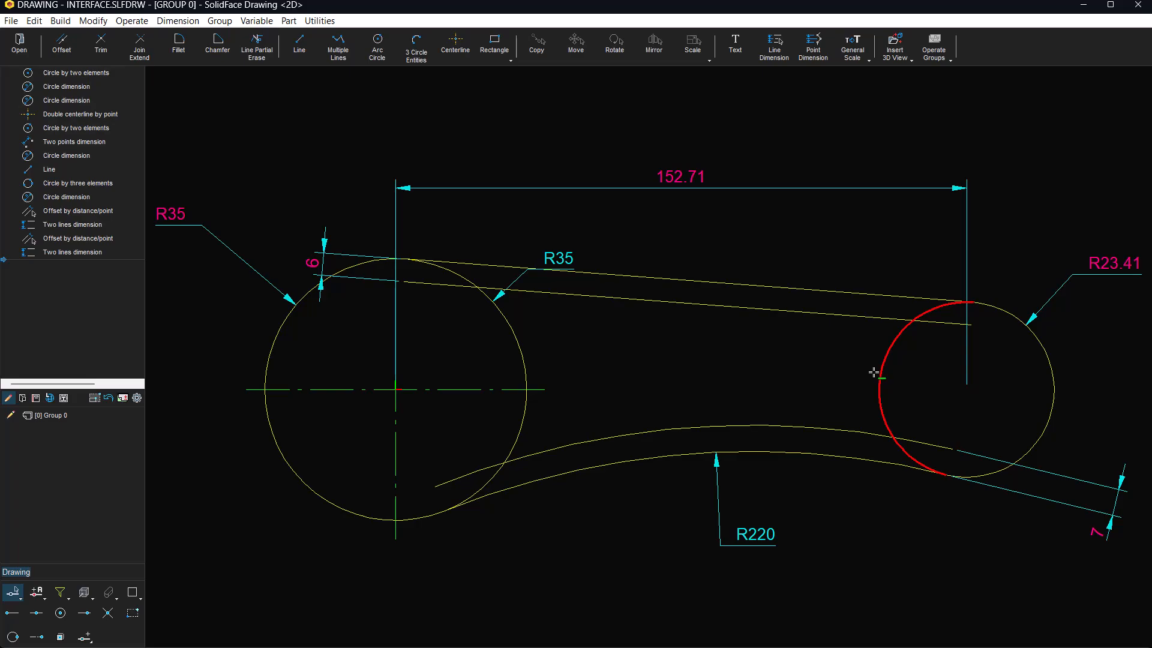
Fillet the four corners between the offset line, large-circle arc, offset arc and small-circle arc with radius 8, including the radius dimension
{"action": "left_click", "coordinate": [685, 303]}
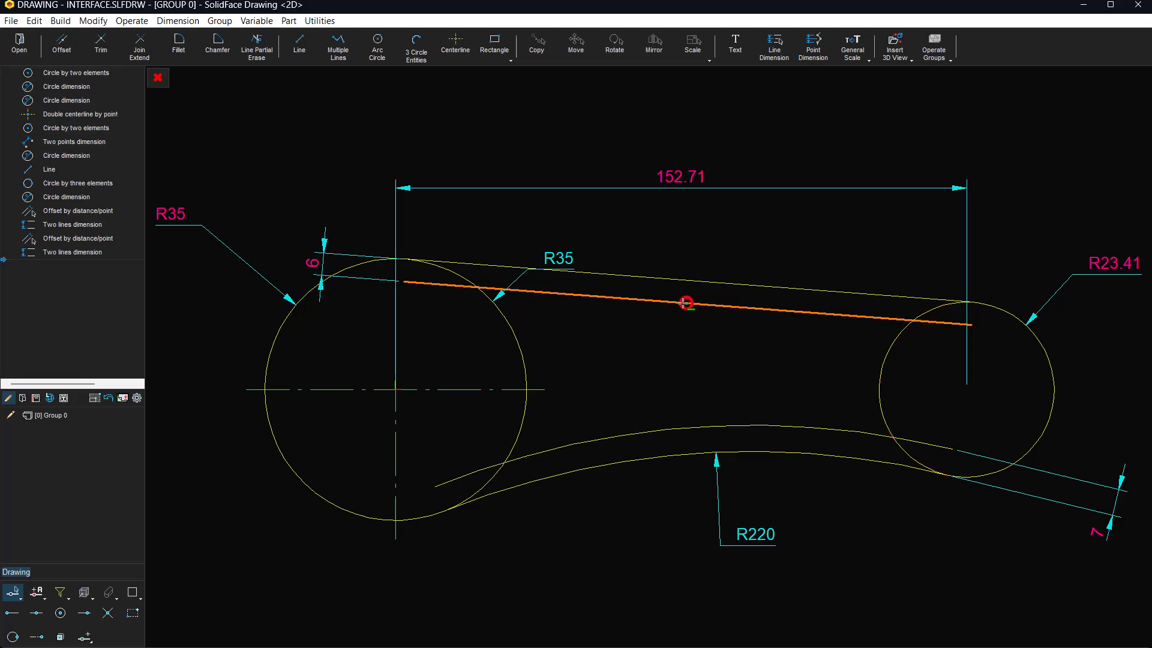
{"action": "left_click", "coordinate": [528, 361]}
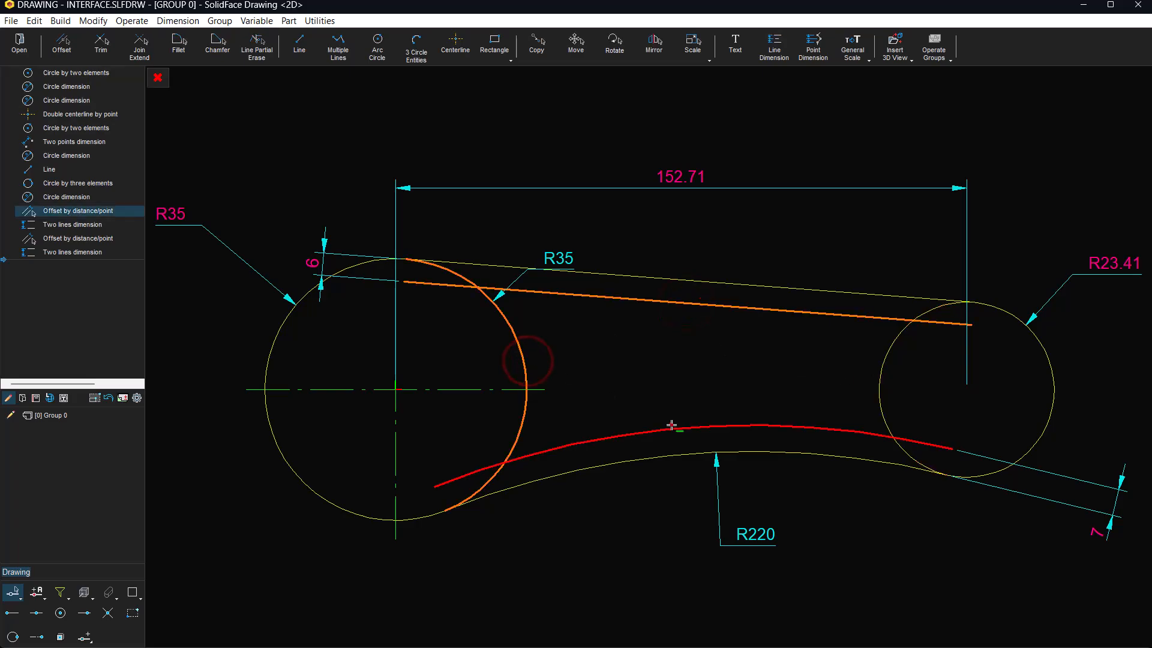
{"action": "left_click", "coordinate": [669, 427]}
{"action": "left_click", "coordinate": [878, 372]}
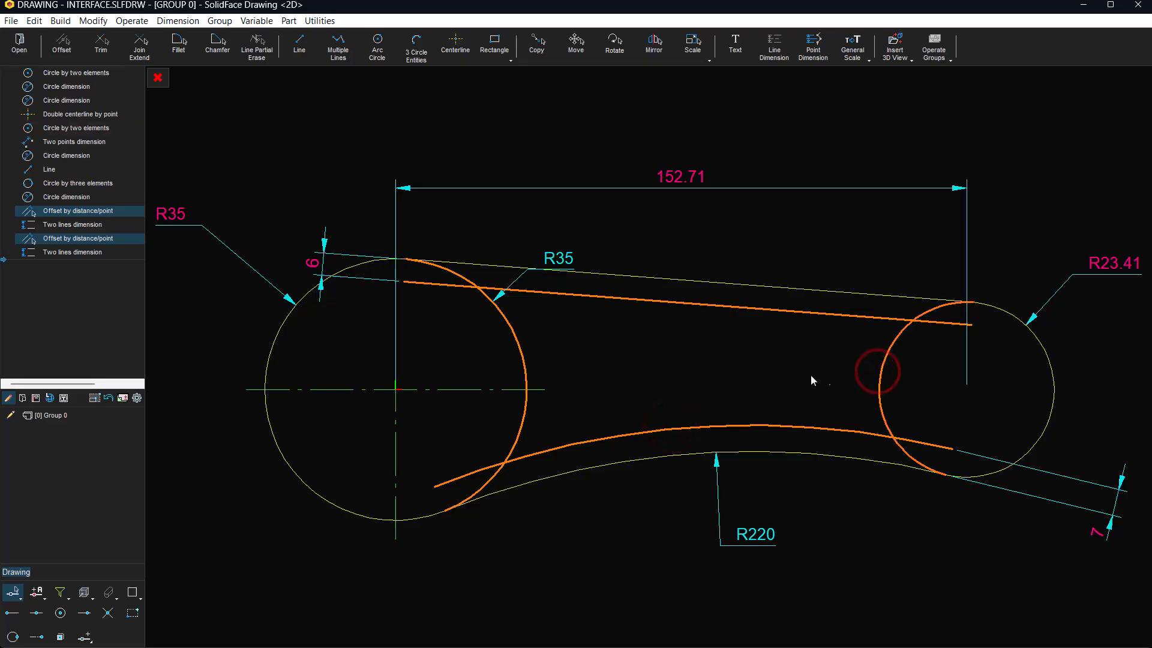
{"action": "left_click", "coordinate": [189, 63]}
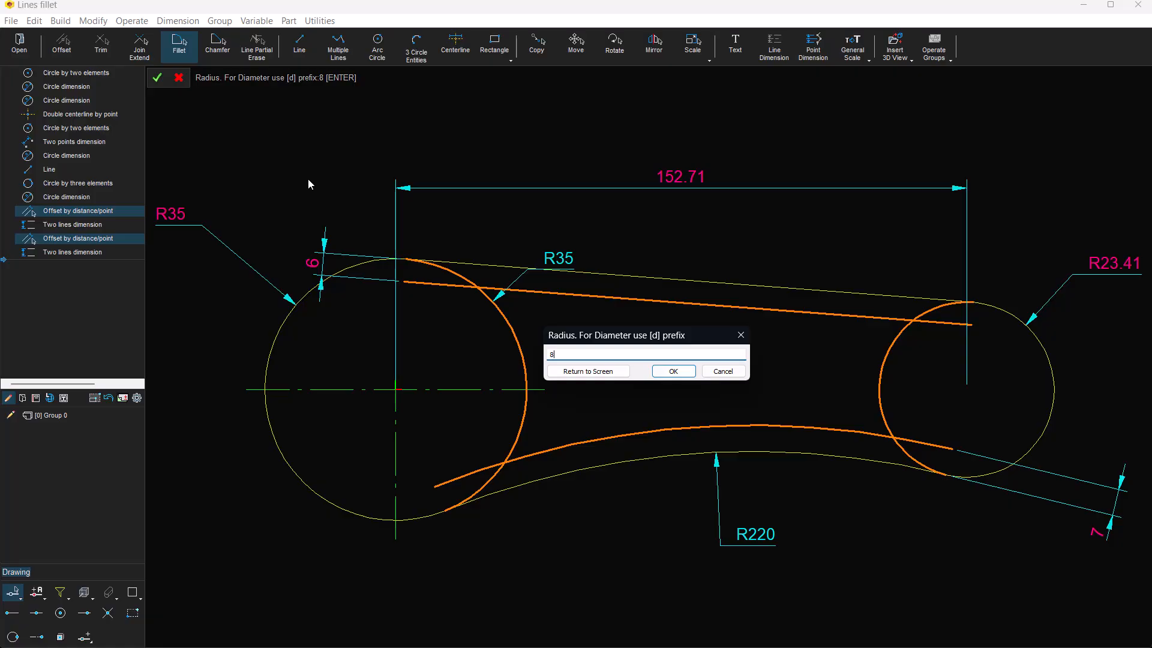
{"action": "key", "text": "Return"}
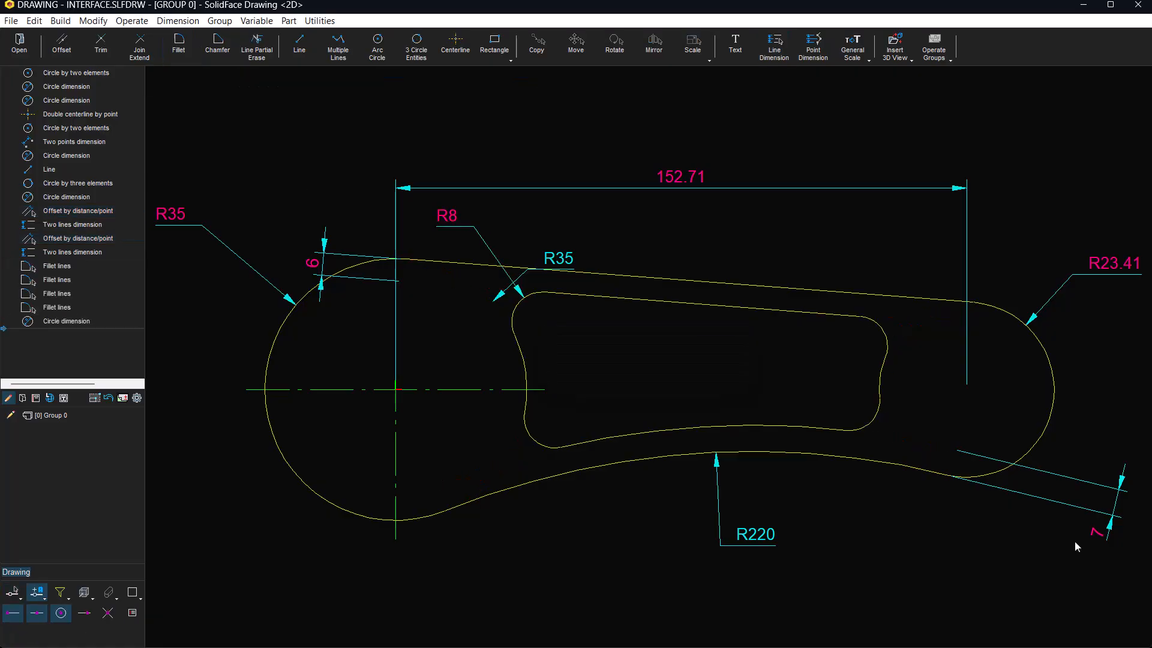
Delete the duplicate R35 dimension inside the link and set the horizontal distance between the circle centers to 150
{"action": "left_click", "coordinate": [573, 262]}
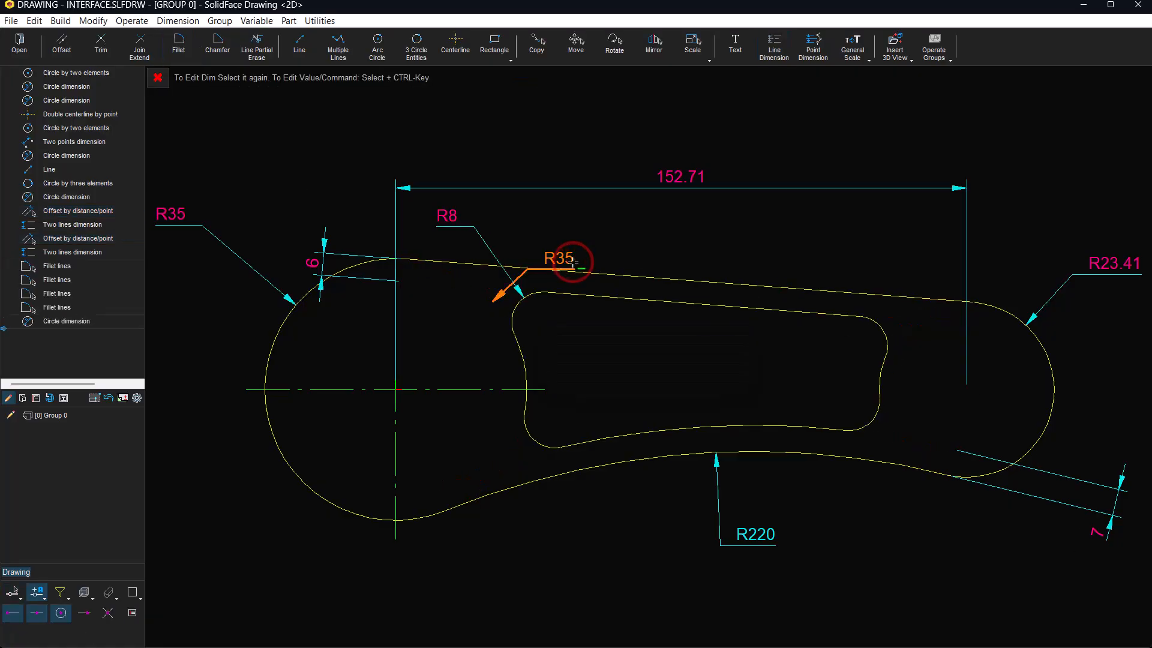
{"action": "key", "text": "Delete"}
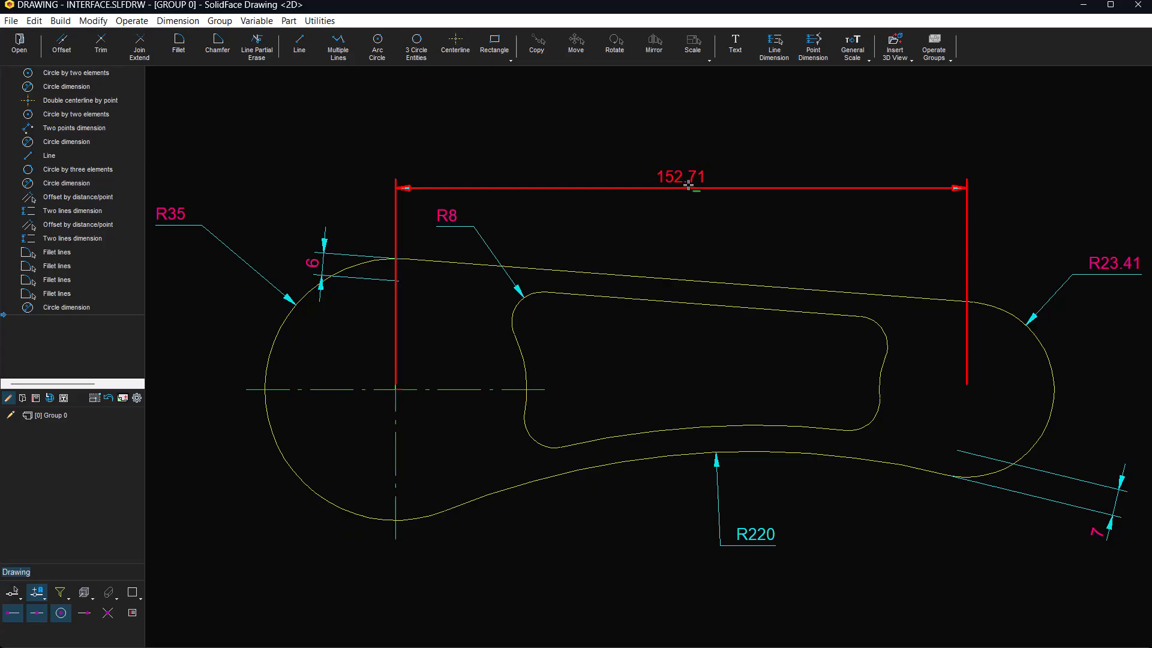
{"action": "double_click", "coordinate": [689, 185]}
{"action": "type", "text": "150"}
{"action": "key", "text": "Return"}
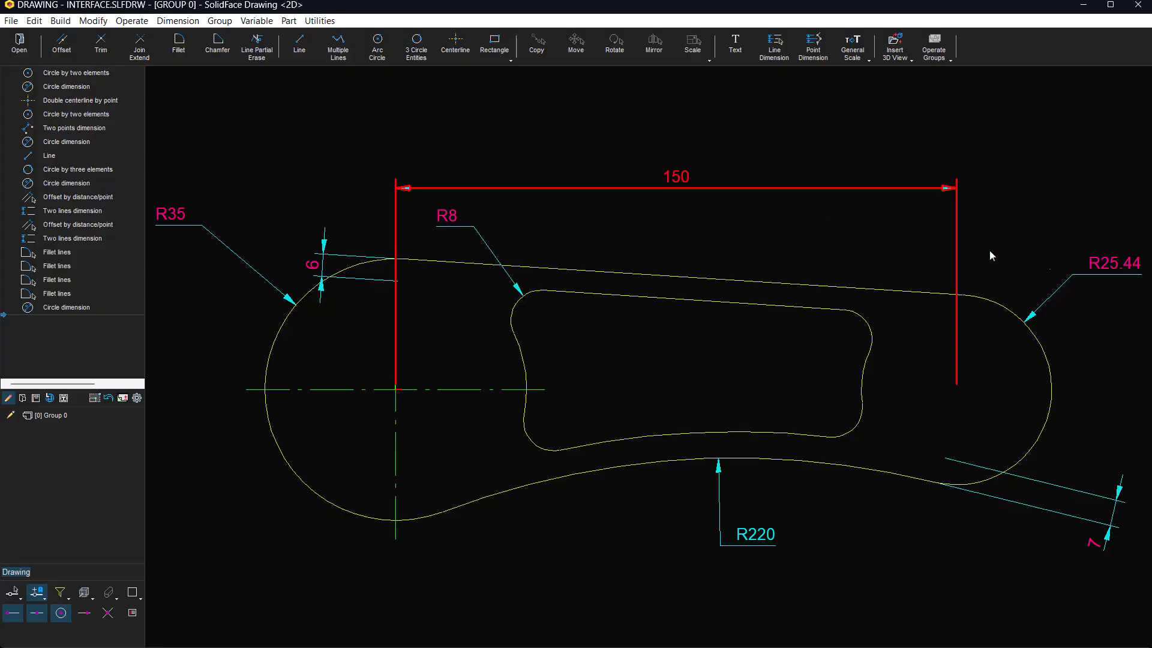
Set the outer radius of the link's small end to 25
{"action": "double_click", "coordinate": [1118, 261]}
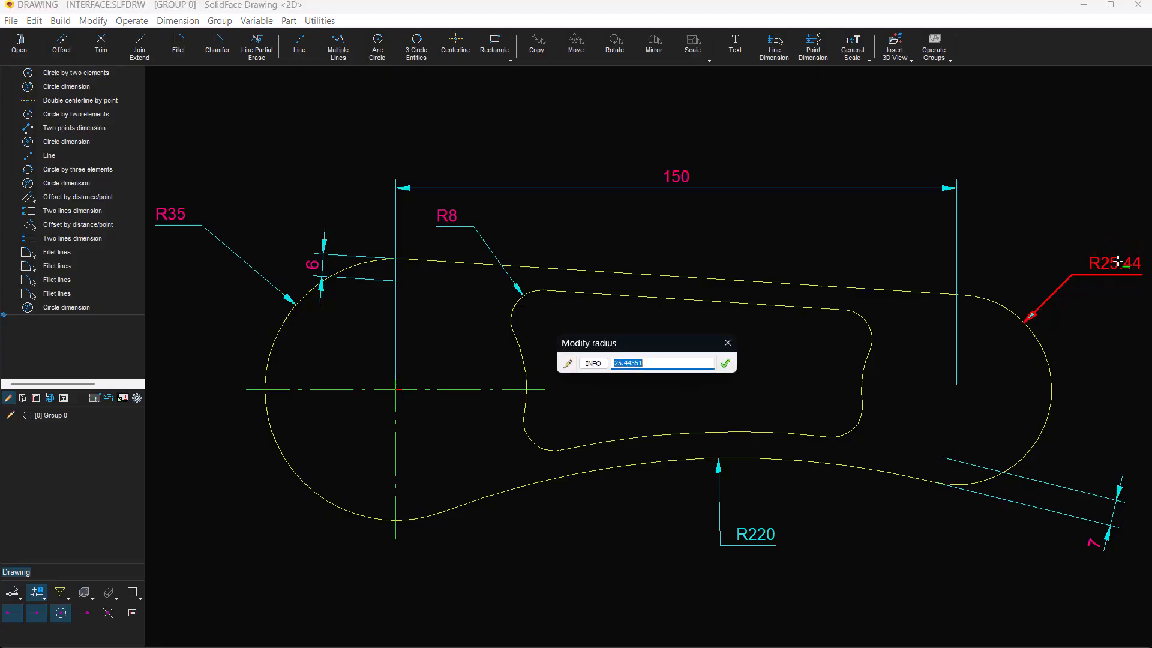
{"action": "type", "text": "25"}
{"action": "key", "text": "Return"}
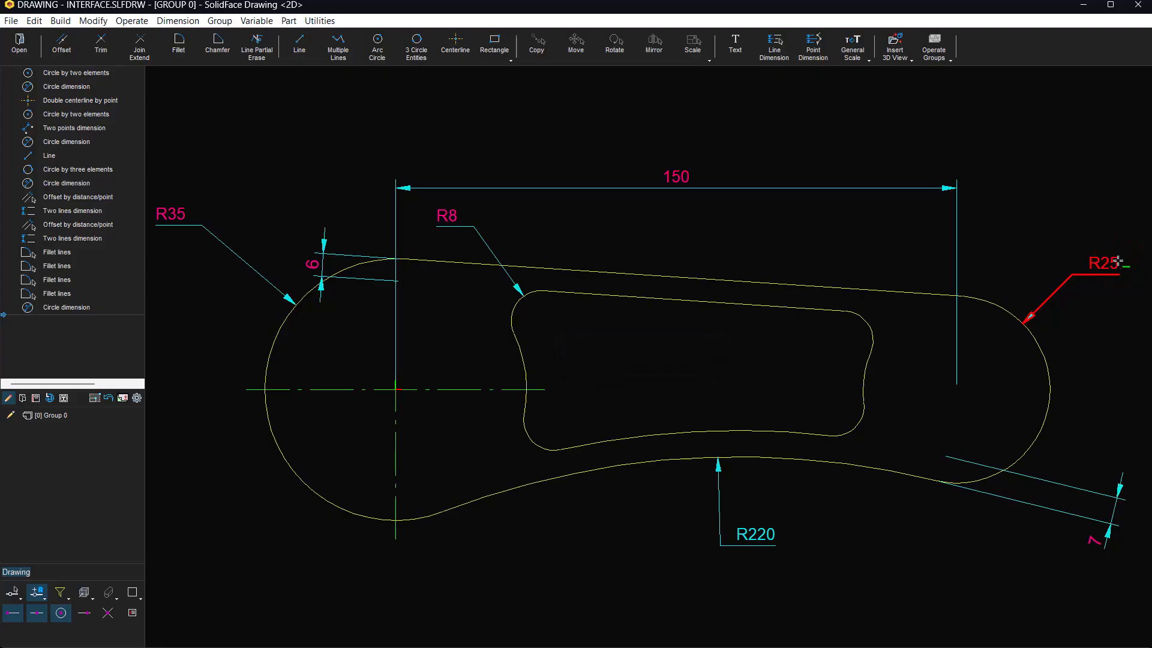
Draw a circle of radius 22 concentric with the large R35 end and place its radius dimension below and outside the outline
{"action": "left_click", "coordinate": [377, 42]}
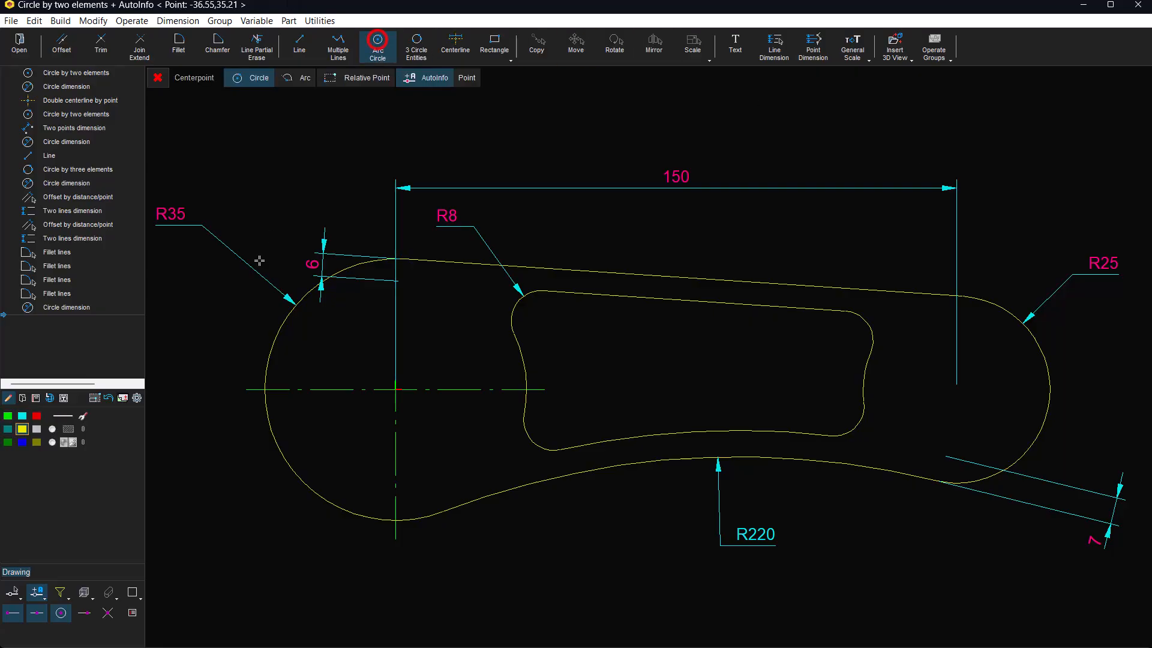
{"action": "left_click", "coordinate": [289, 322]}
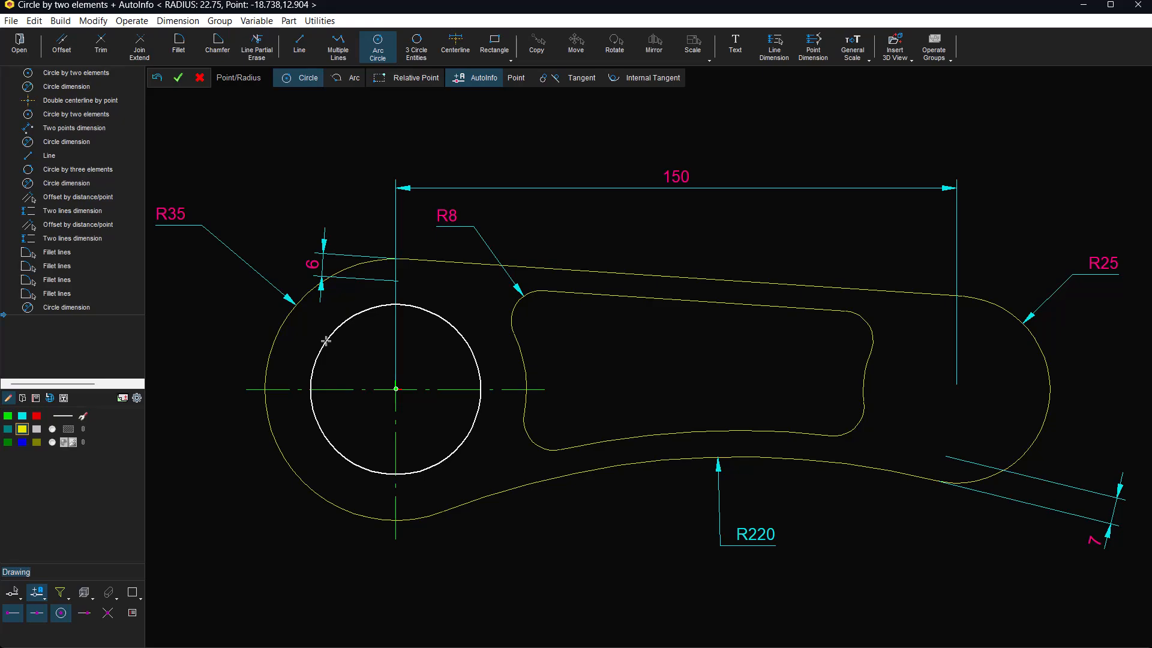
{"action": "type", "text": "22"}
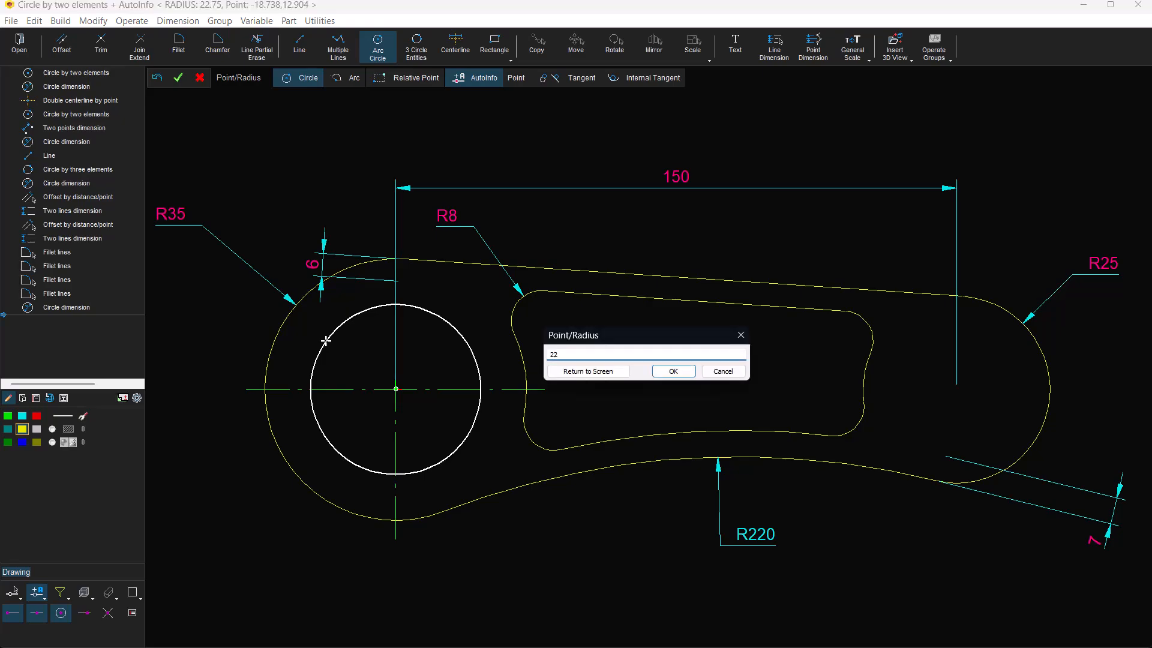
{"action": "key", "text": "Return"}
{"action": "left_click", "coordinate": [259, 531]}
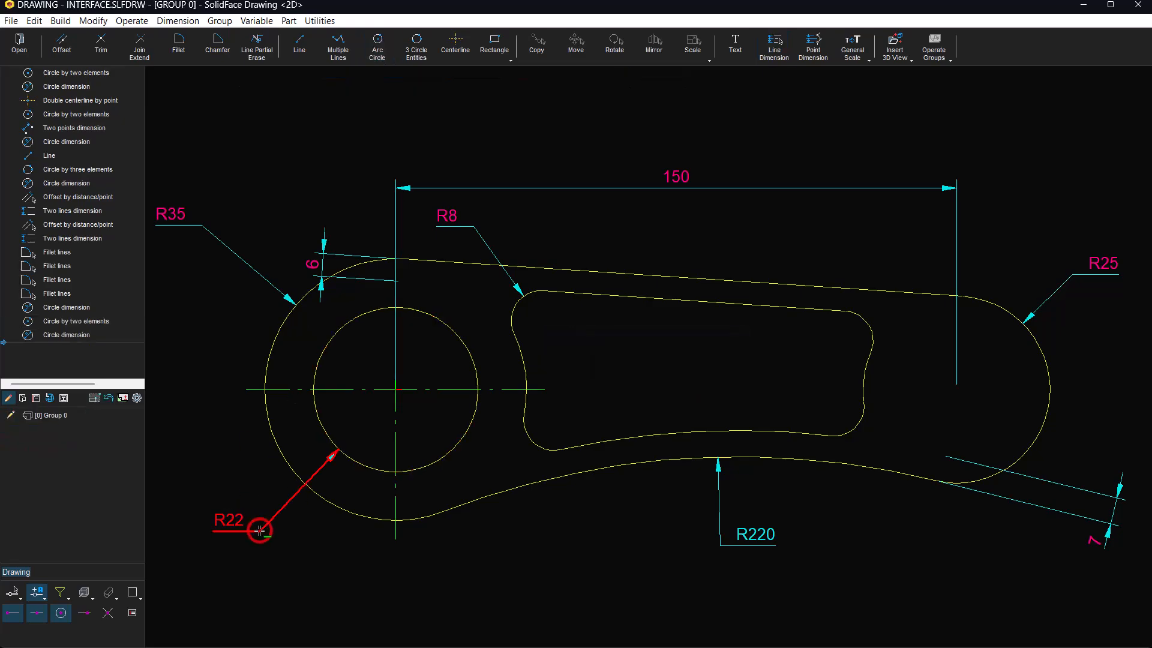
Draw a circle of radius 18 concentric with the small R25 end and place its radius dimension outside the outline
{"action": "left_click", "coordinate": [377, 43]}
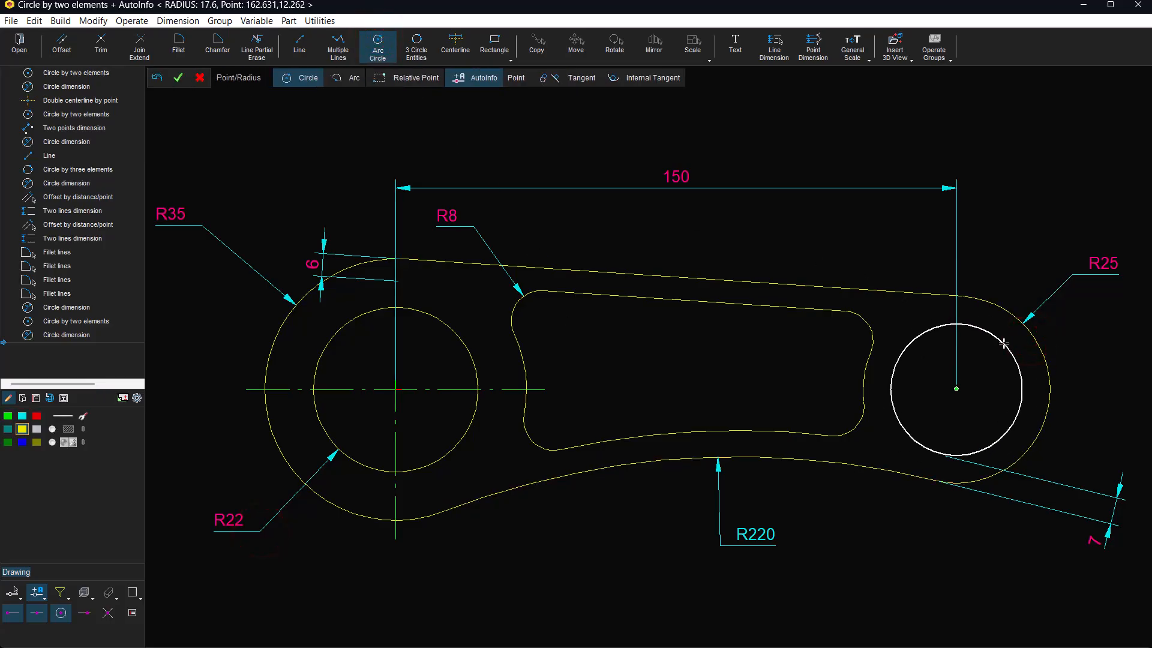
{"action": "type", "text": "18"}
{"action": "key", "text": "Return"}
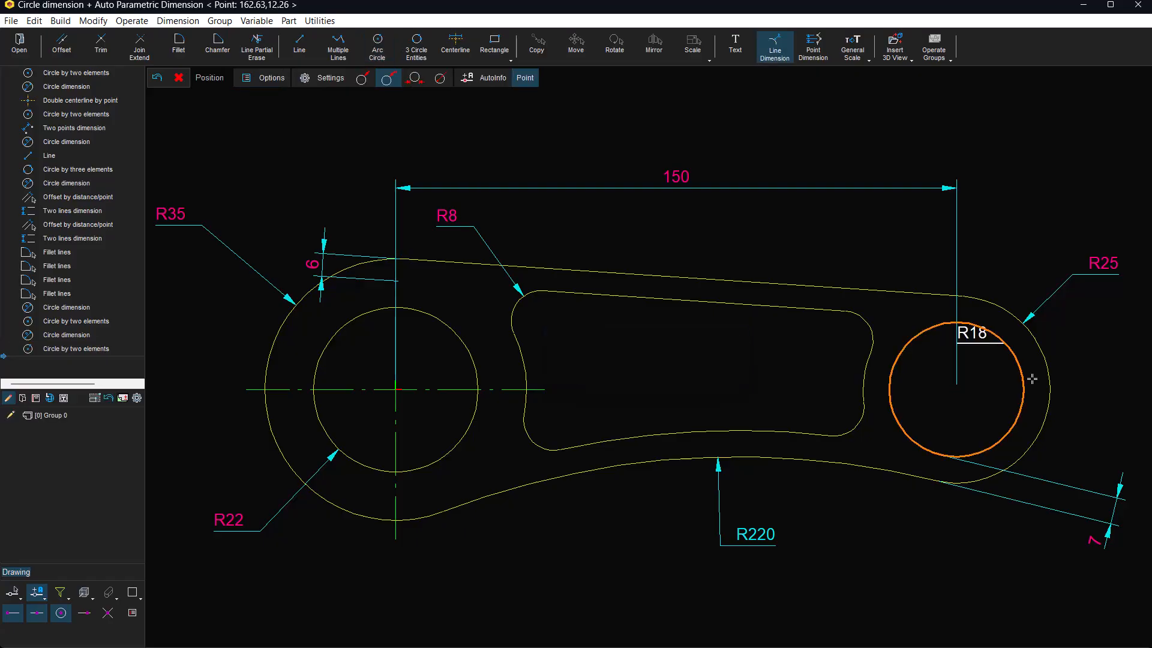
{"action": "left_click", "coordinate": [1072, 444]}
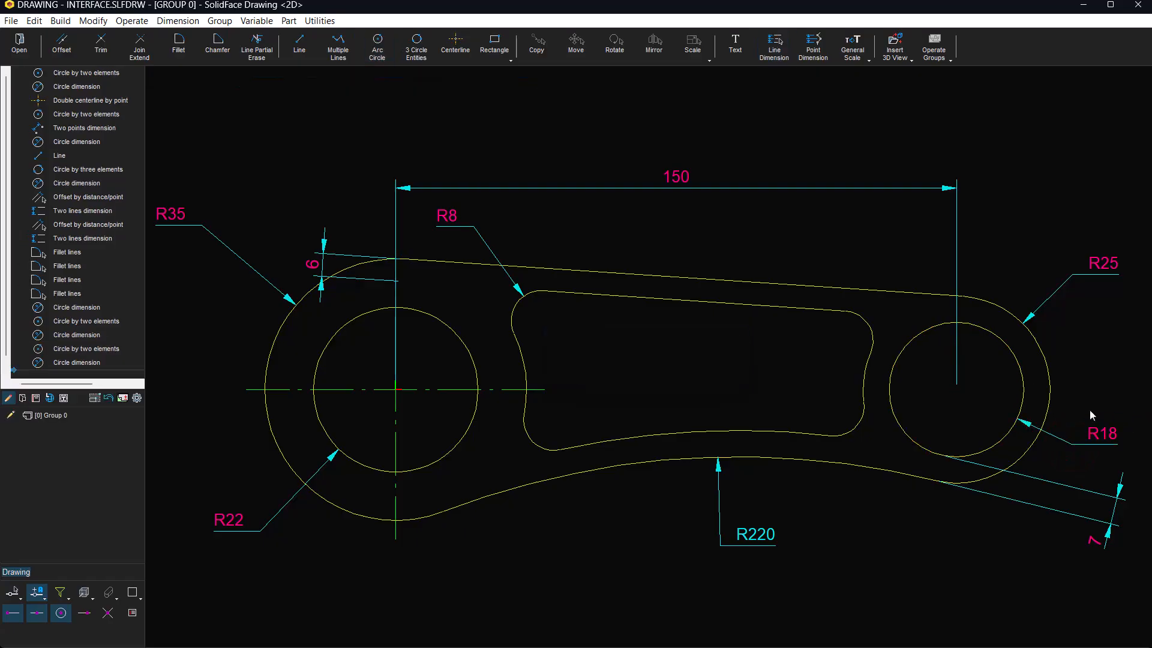
Add a double centerline at the center of the R18 circle, extending slightly beyond the small end's outline
{"action": "left_click", "coordinate": [453, 42]}
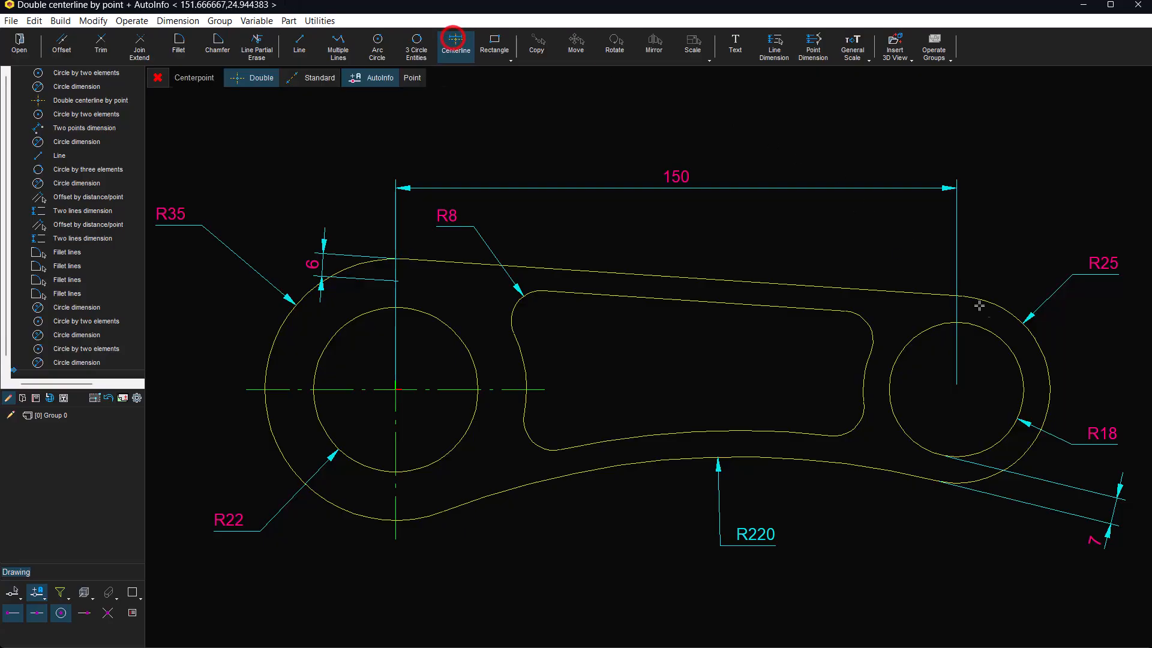
{"action": "right_click", "coordinate": [968, 413]}
{"action": "left_click", "coordinate": [1018, 223]}
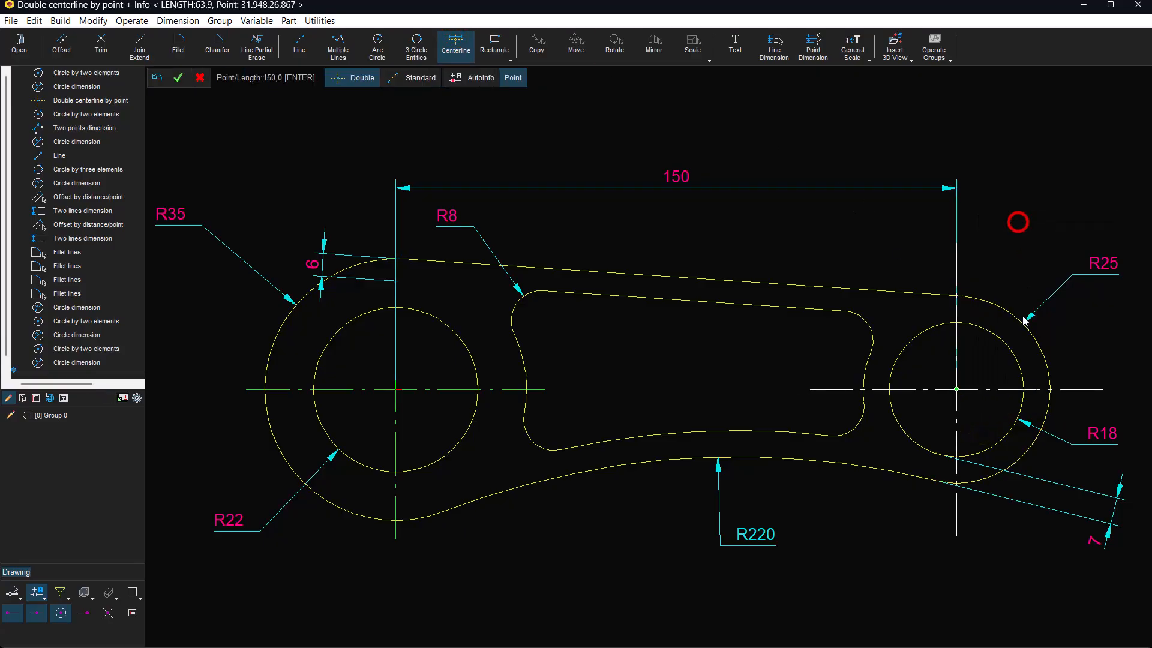
{"action": "left_click", "coordinate": [1013, 471]}
Join the horizontal centerlines of the two circles into one continuous centerline
{"action": "left_click", "coordinate": [927, 389]}
{"action": "left_click", "coordinate": [435, 383]}
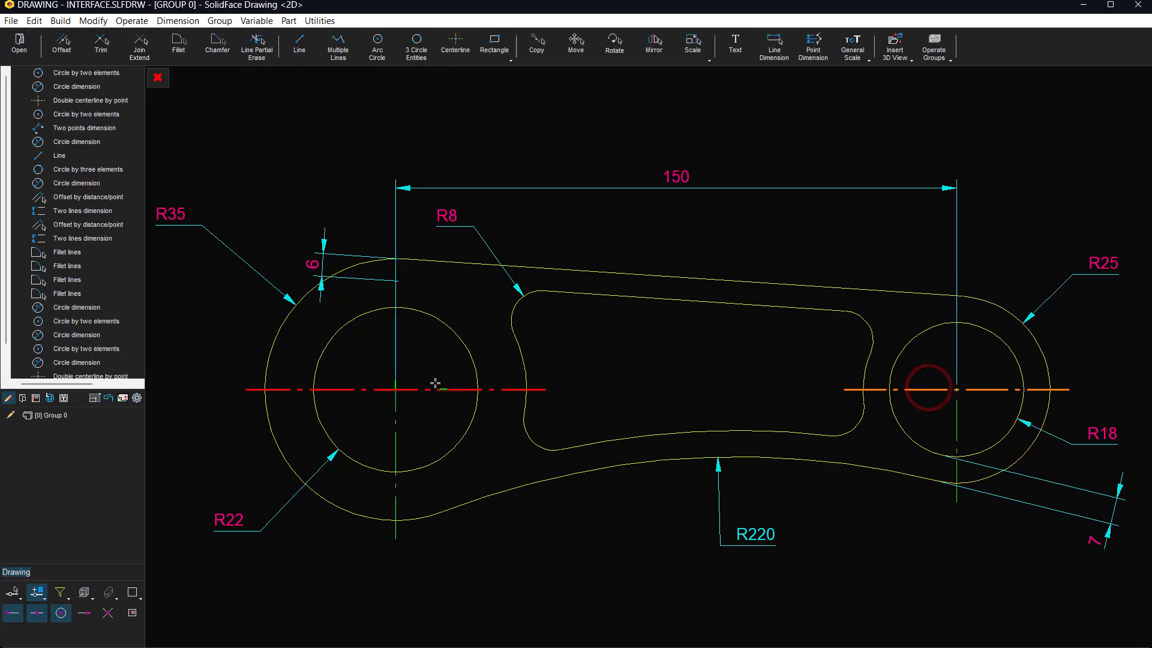
{"action": "left_click", "coordinate": [134, 40]}
{"action": "mouse_move", "coordinate": [764, 604]}
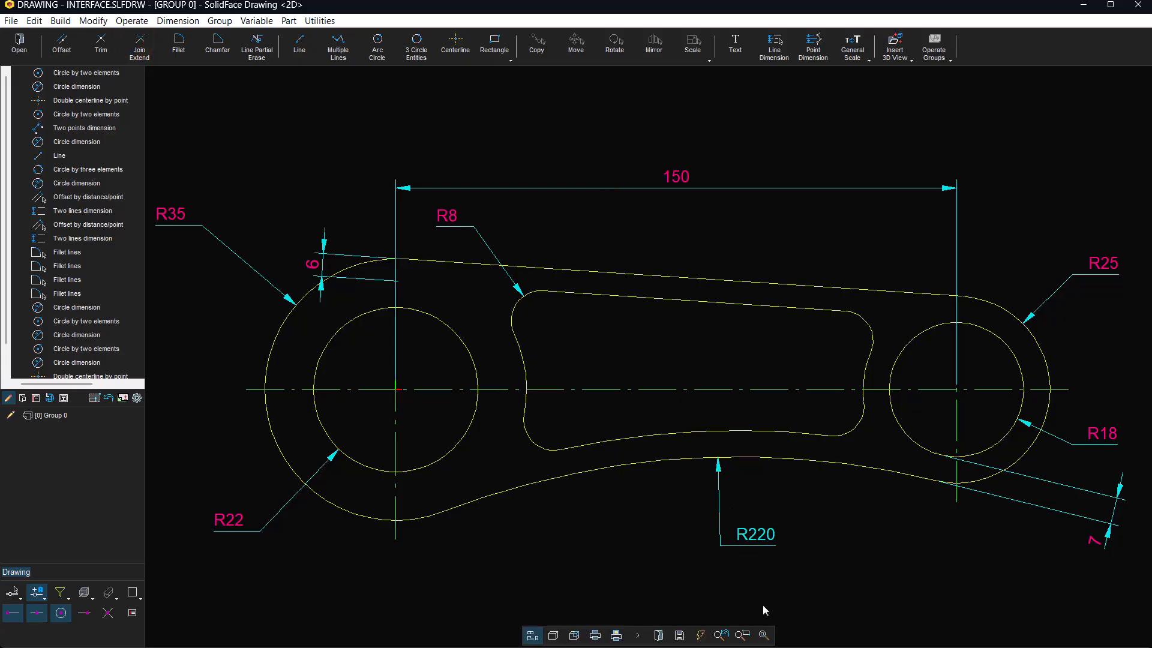
{"action": "left_click", "coordinate": [764, 636]}
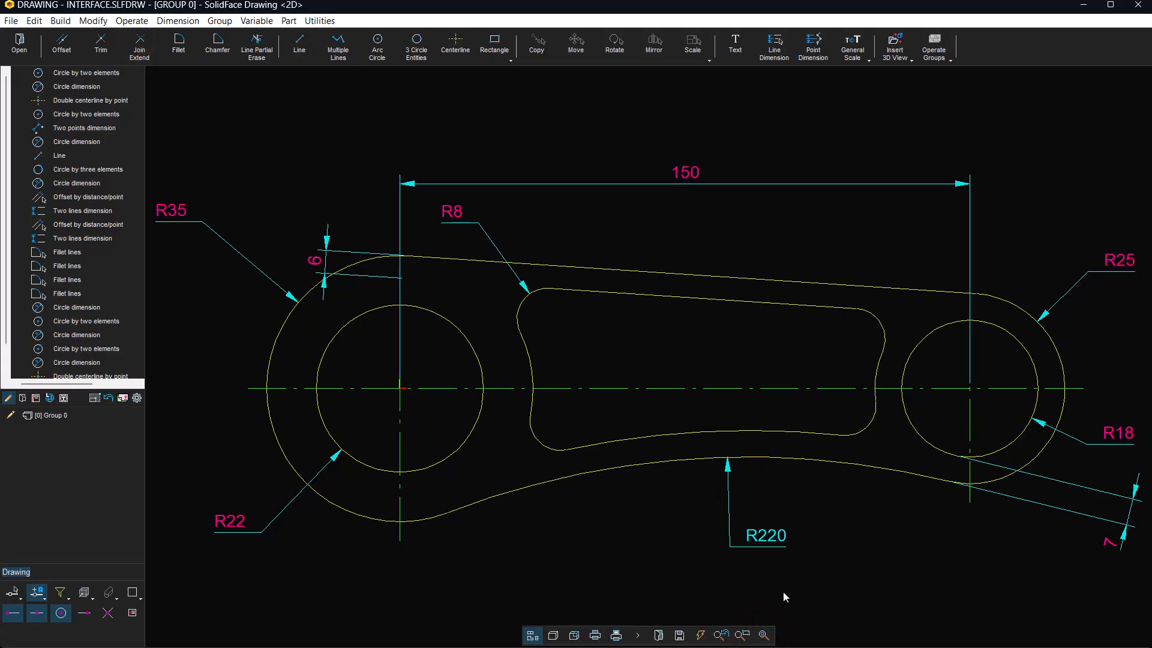